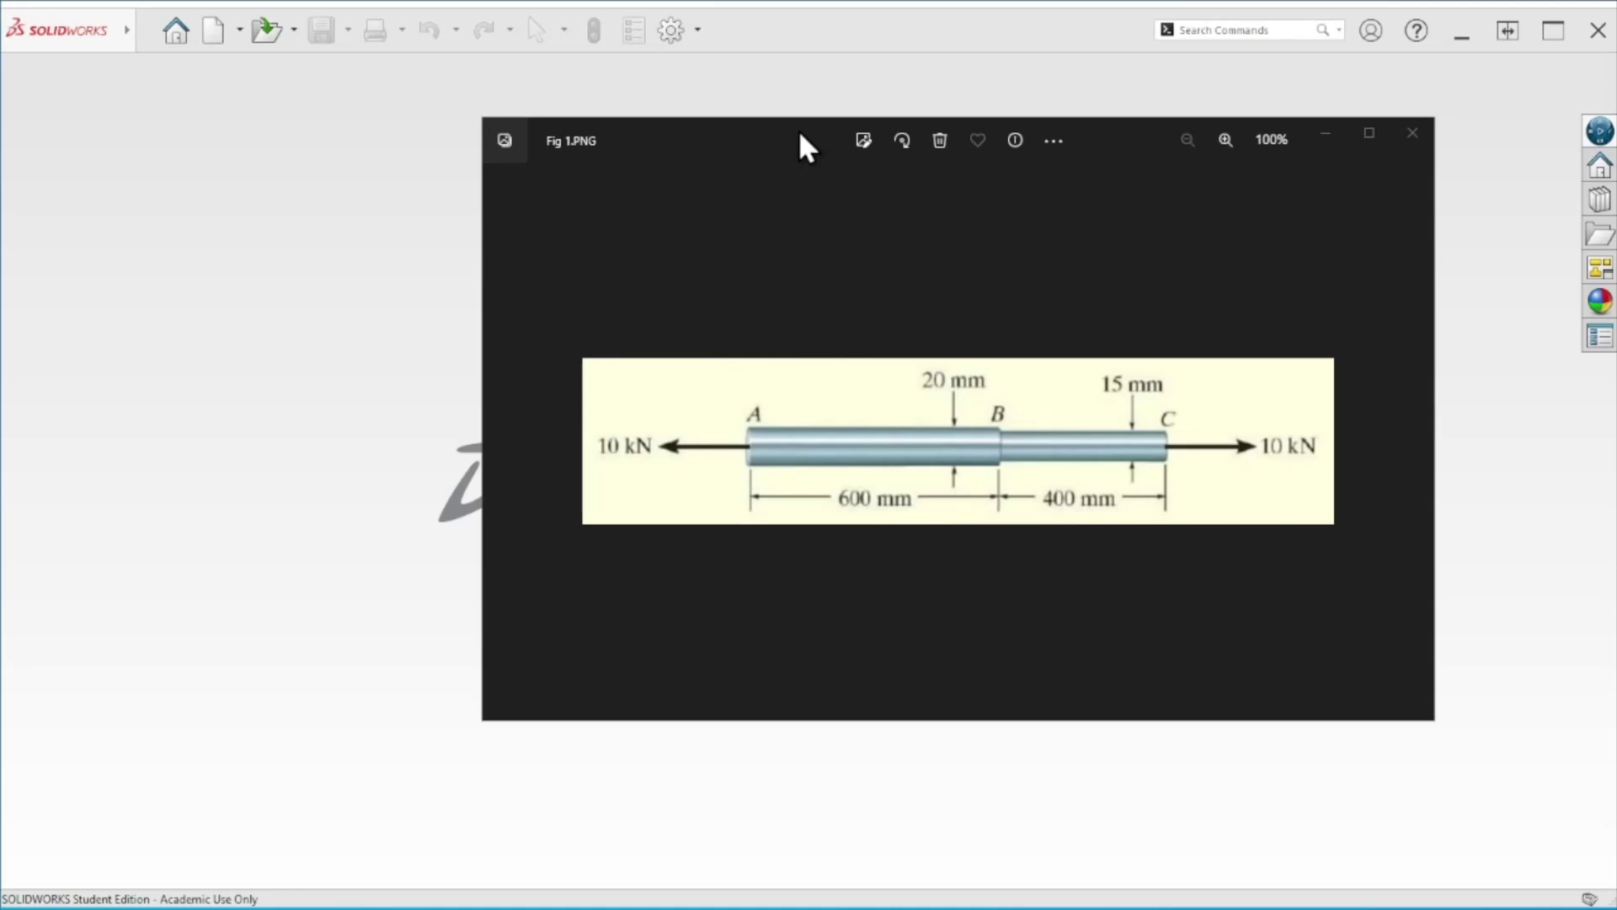
# Drag the Fig 1.PNG reference figure off the right edge of the screen
pyautogui.moveTo(799, 129); pyautogui.dragTo(1616, 130)
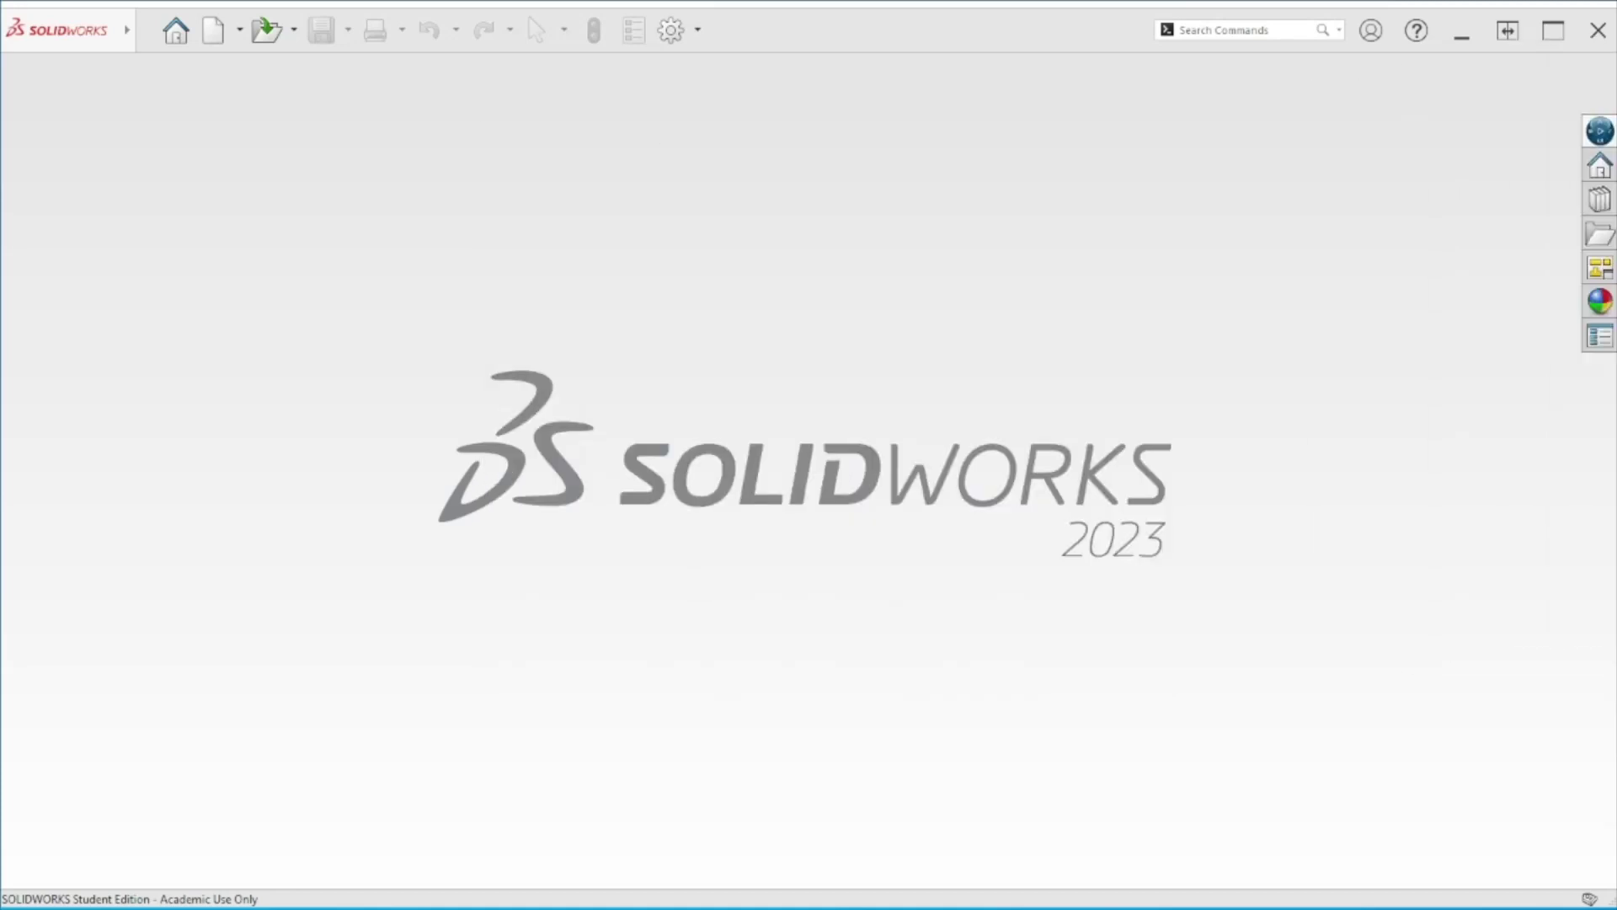
# Create a new part with MMGS units and start a circle sketch on the Right Plane
pyautogui.click(209, 30)
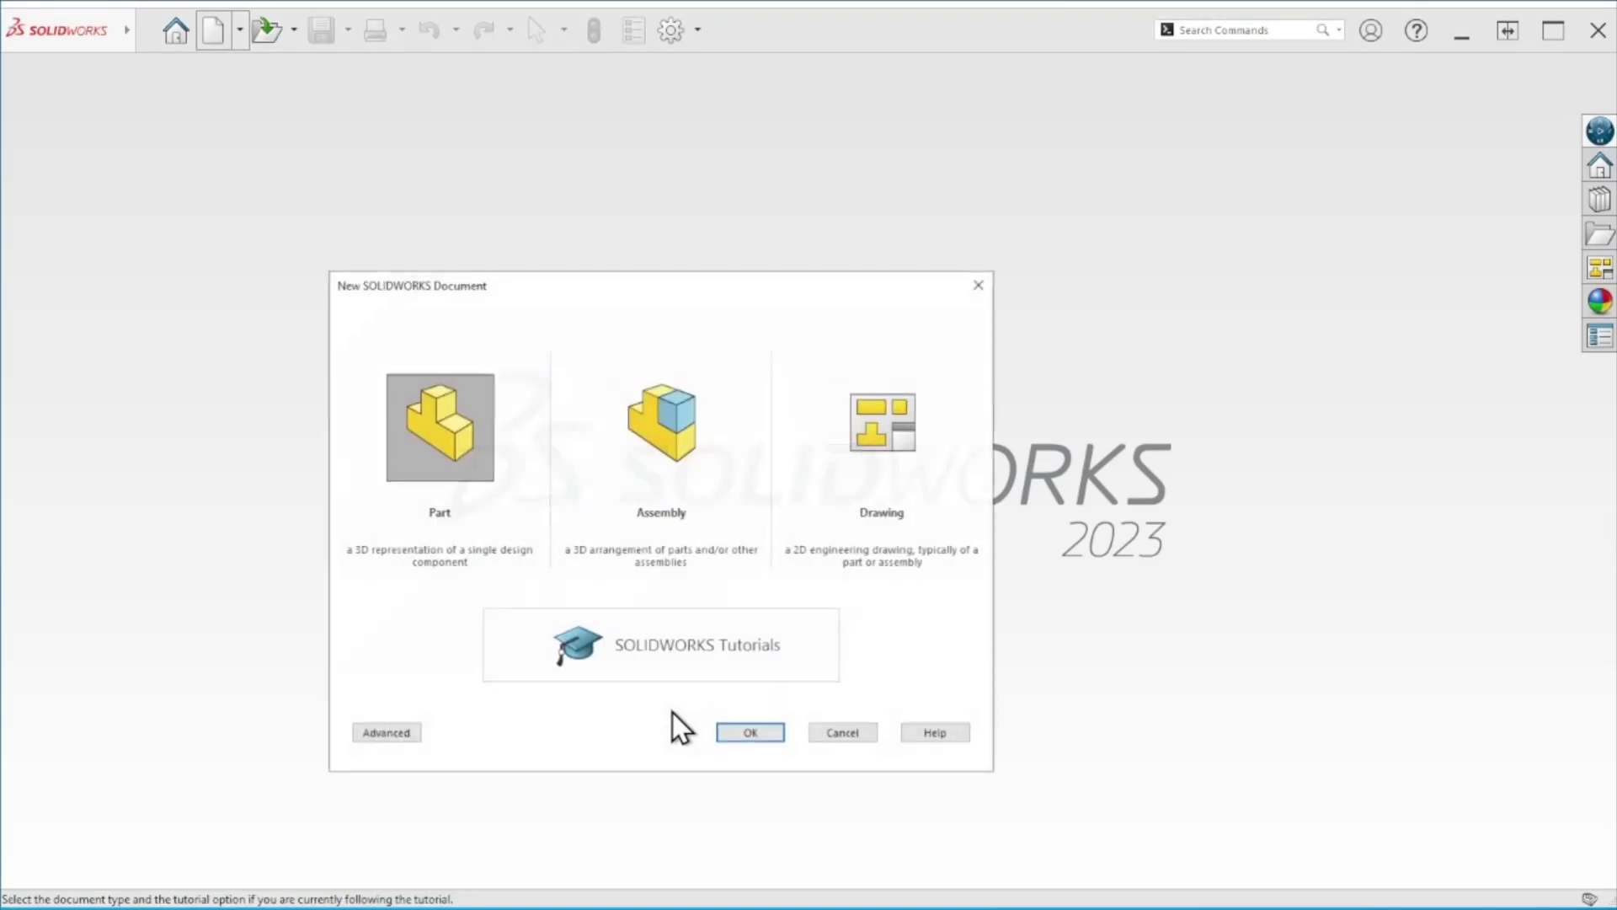
pyautogui.click(748, 732)
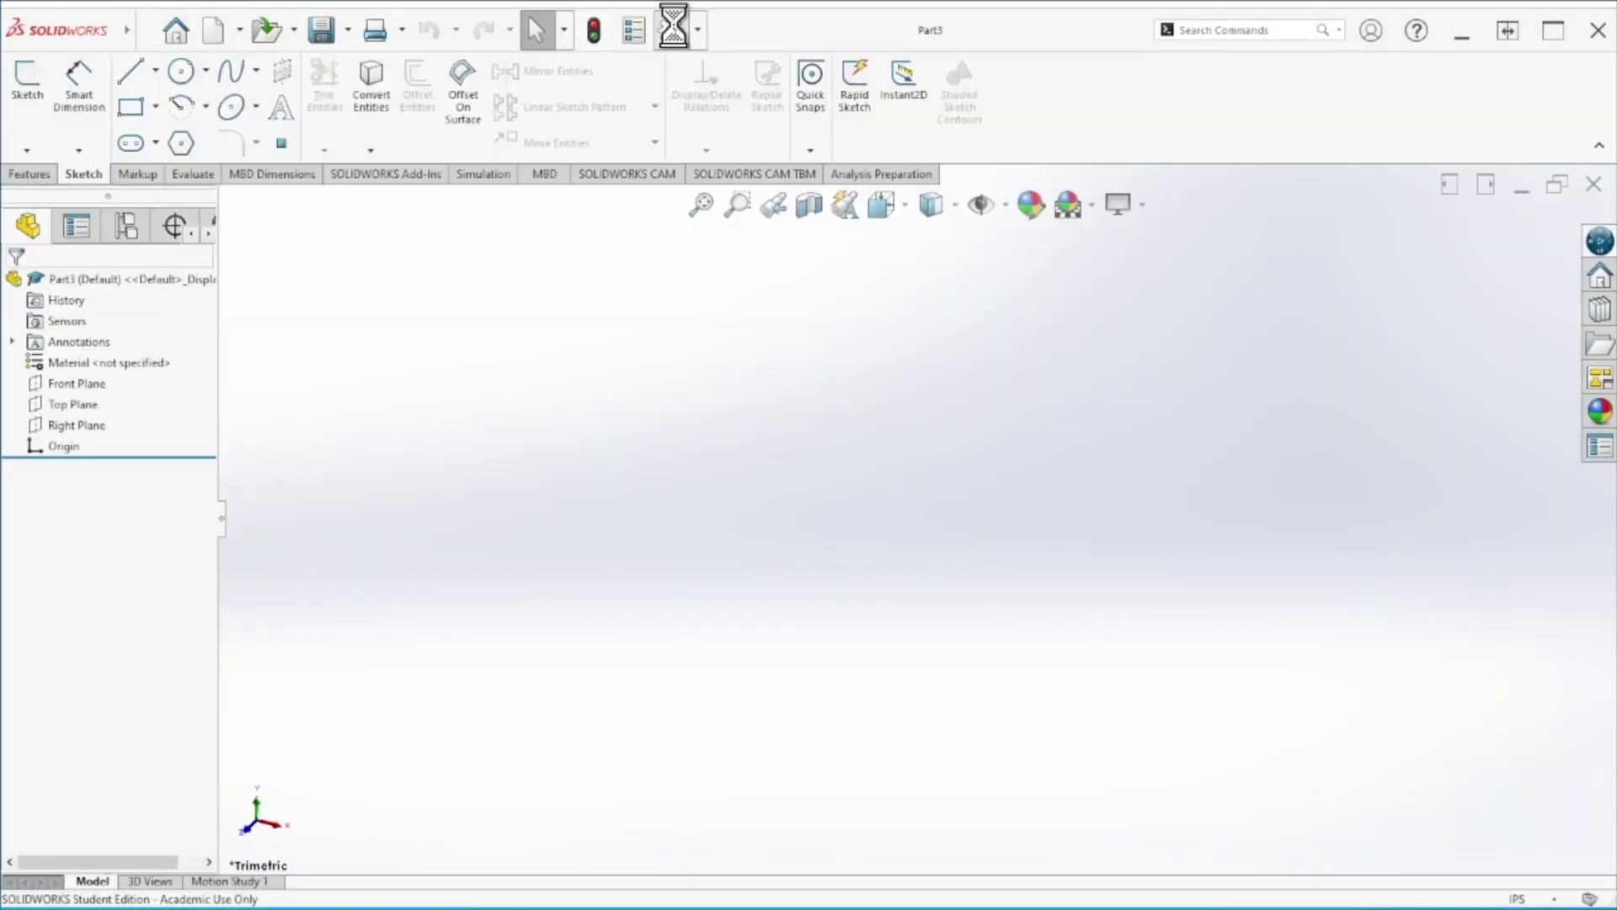
pyautogui.click(673, 30)
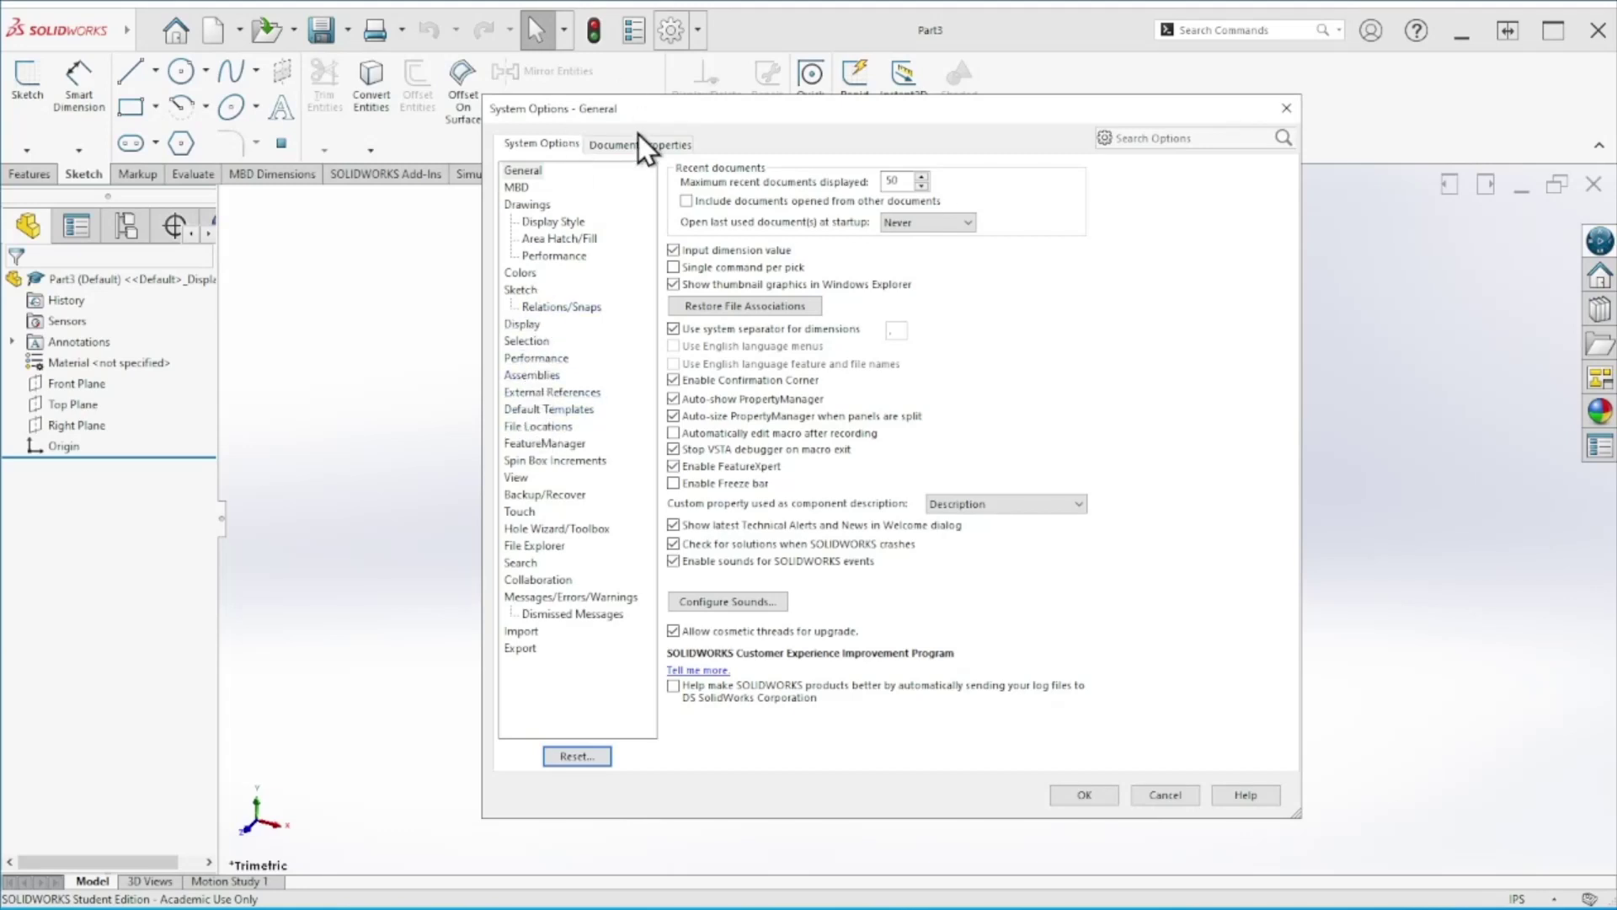
pyautogui.click(637, 144)
pyautogui.click(518, 308)
pyautogui.click(716, 213)
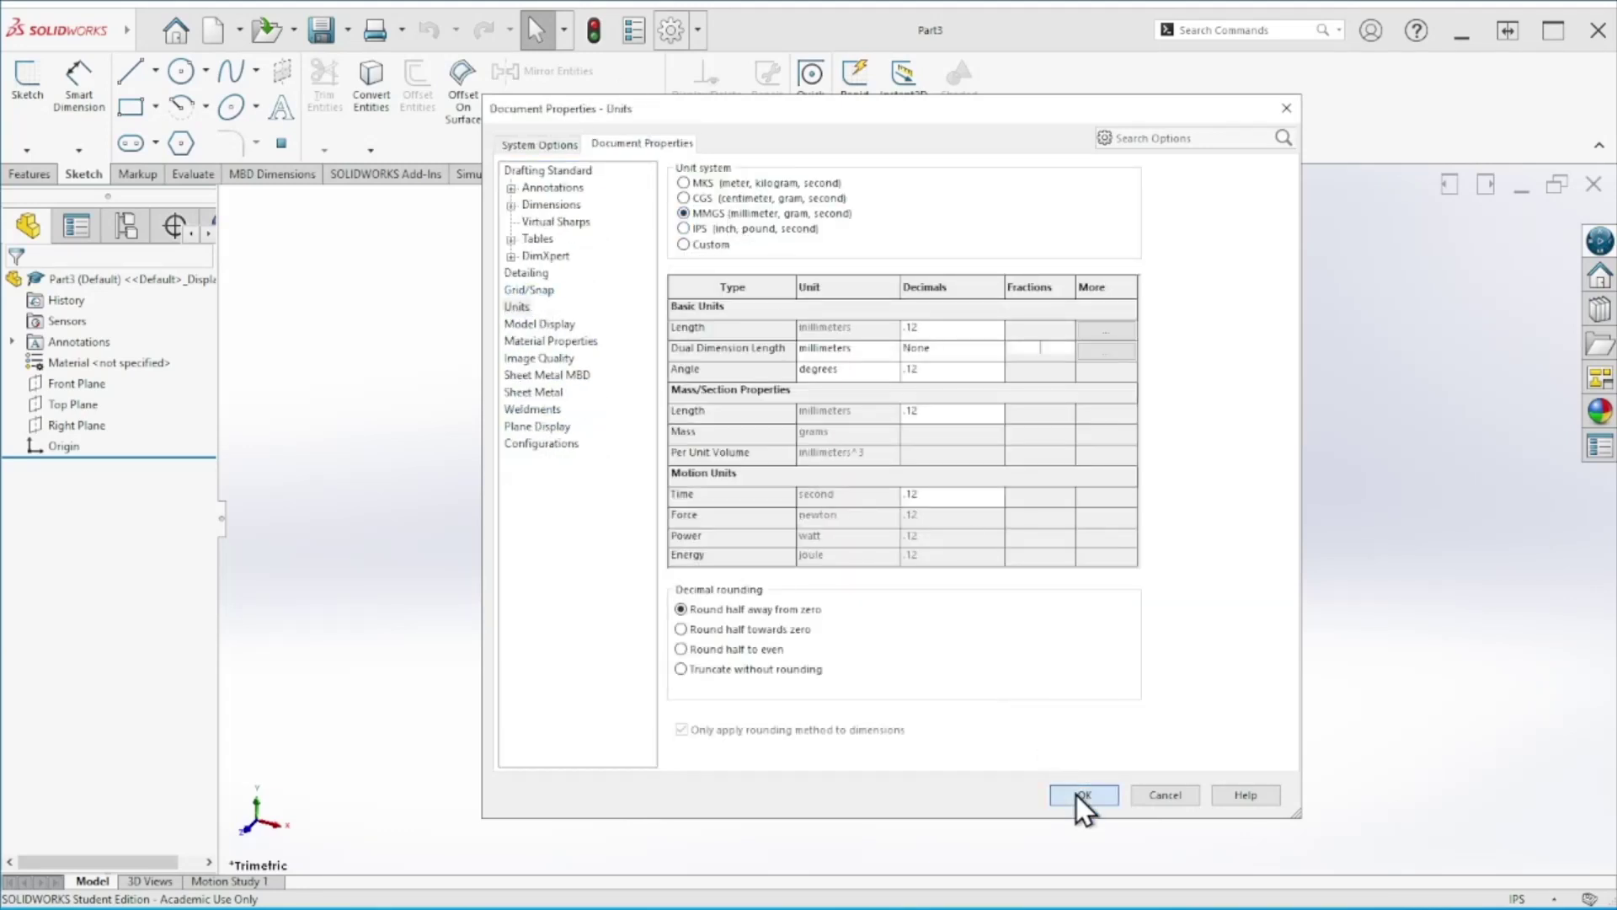
pyautogui.click(1081, 796)
pyautogui.click(177, 74)
pyautogui.click(804, 462)
# Sketch an origin-centred circle and dimension it to 20 mm diameter
pyautogui.click(916, 518)
pyautogui.click(959, 627)
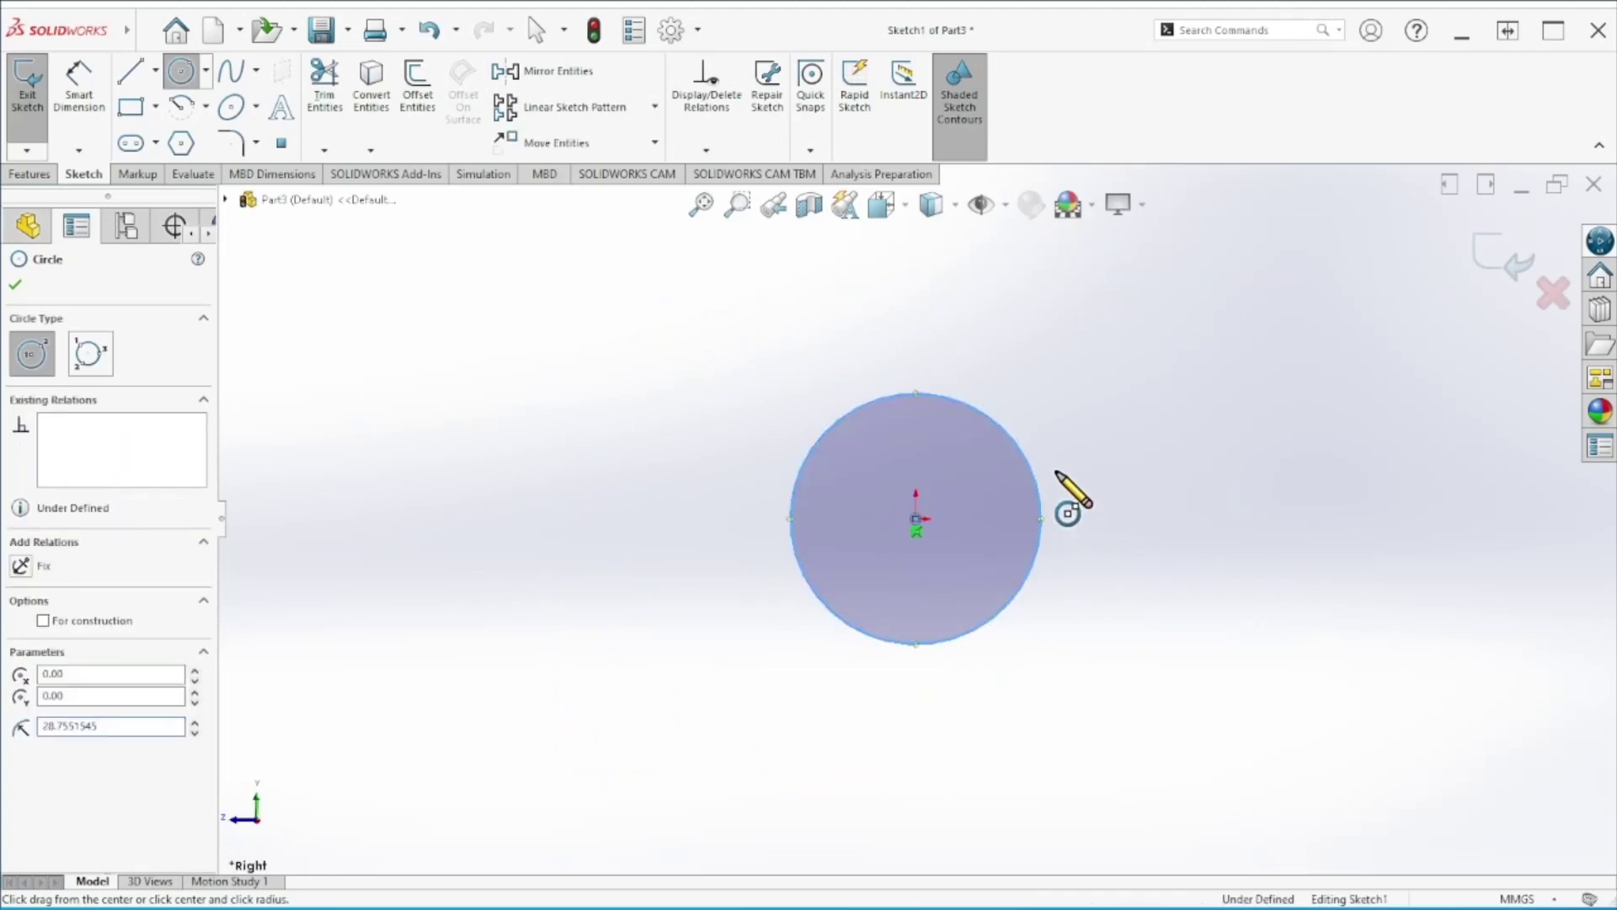
pyautogui.moveTo(1068, 497); pyautogui.dragTo(1047, 397, button='right')
pyautogui.click(970, 410)
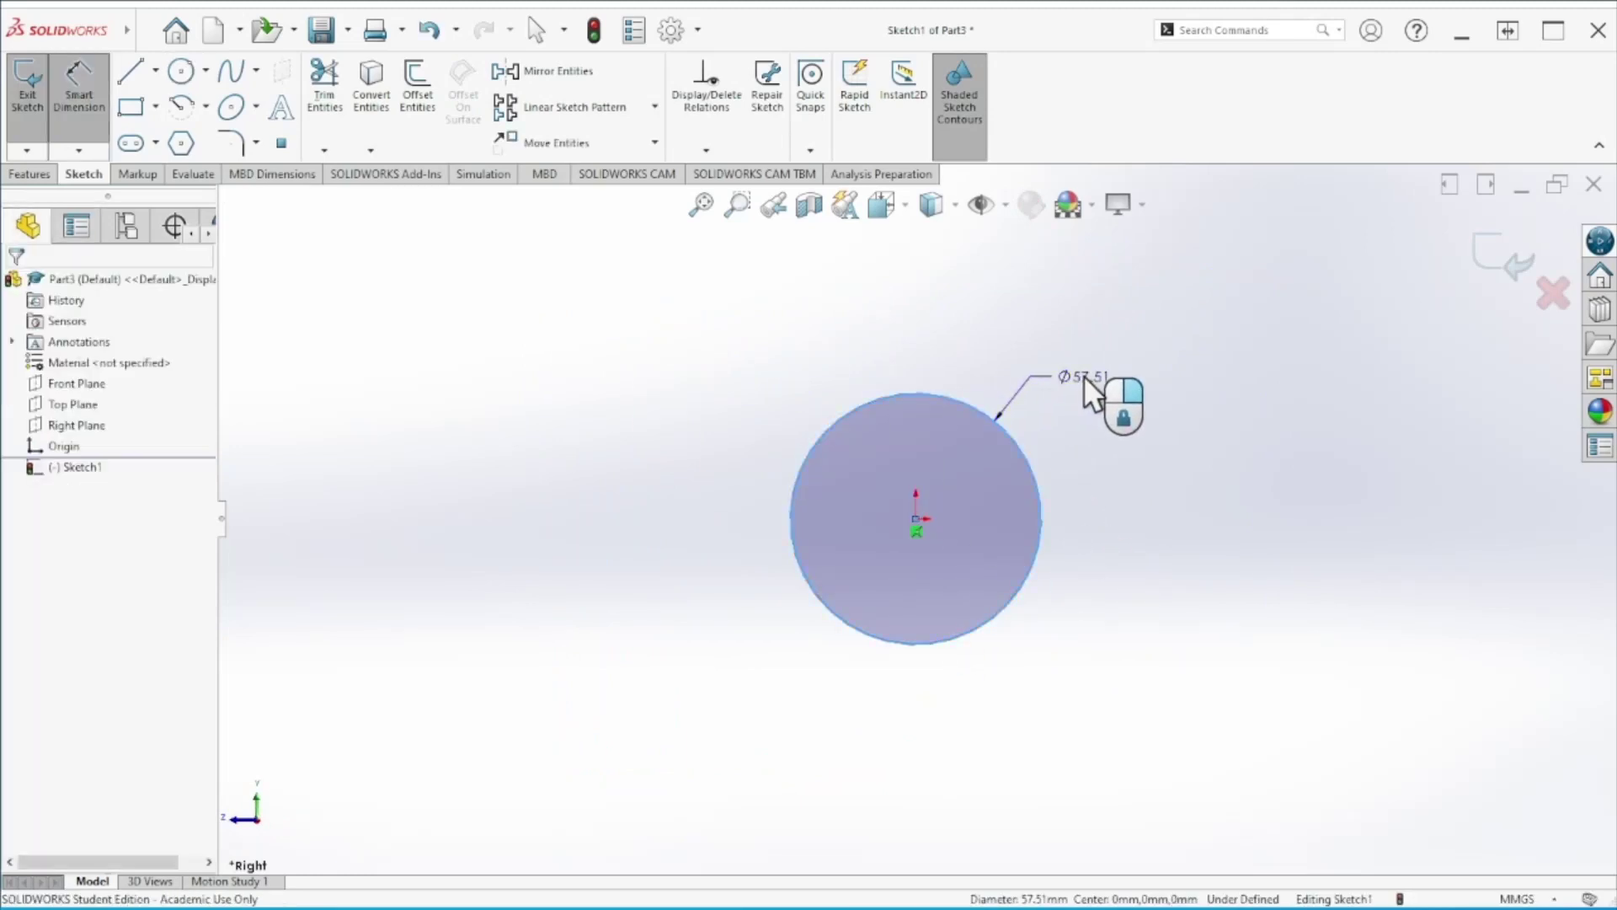
pyautogui.click(1083, 376)
pyautogui.write('20')
pyautogui.press('Return')
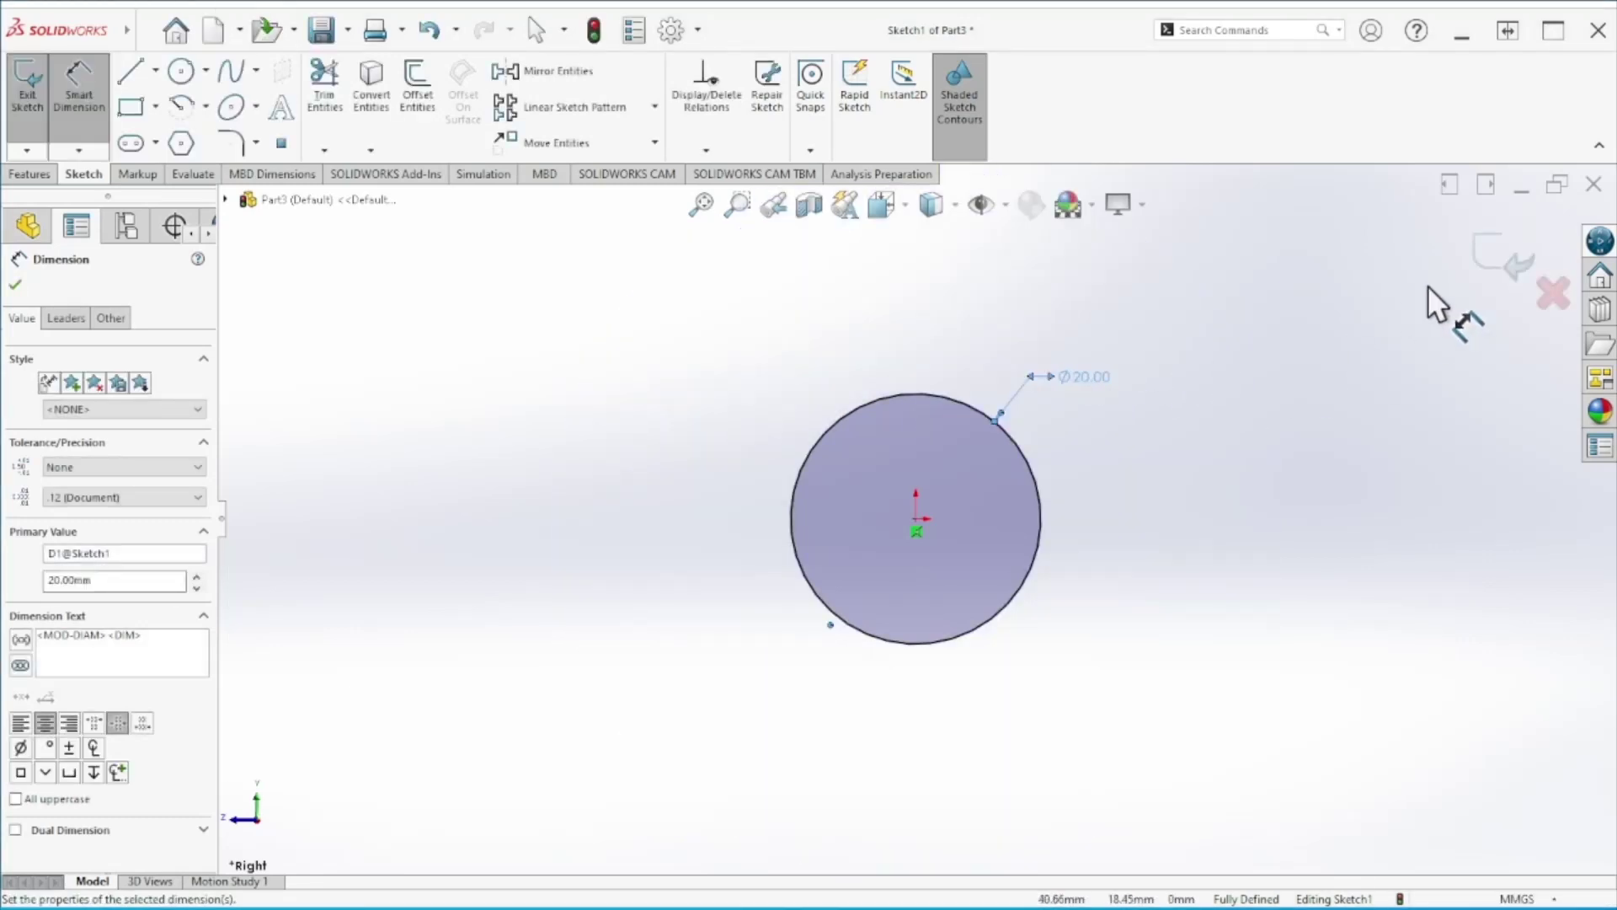
pyautogui.click(1499, 257)
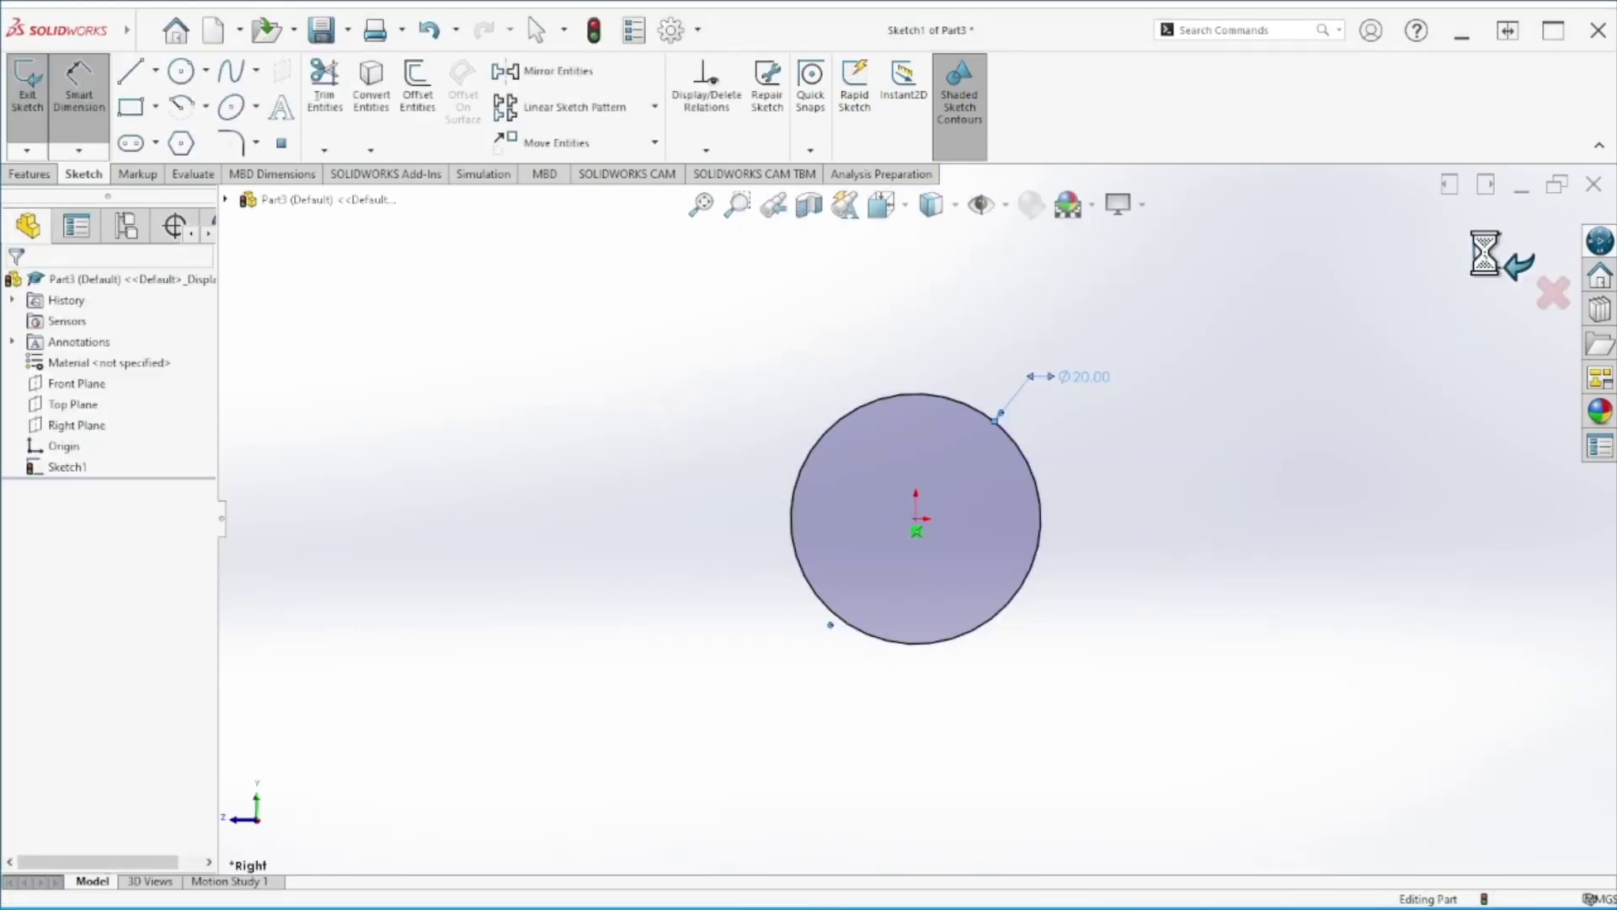
# Extrude the 20 mm circle 600 mm into a solid rod
pyautogui.click(49, 175)
pyautogui.click(42, 108)
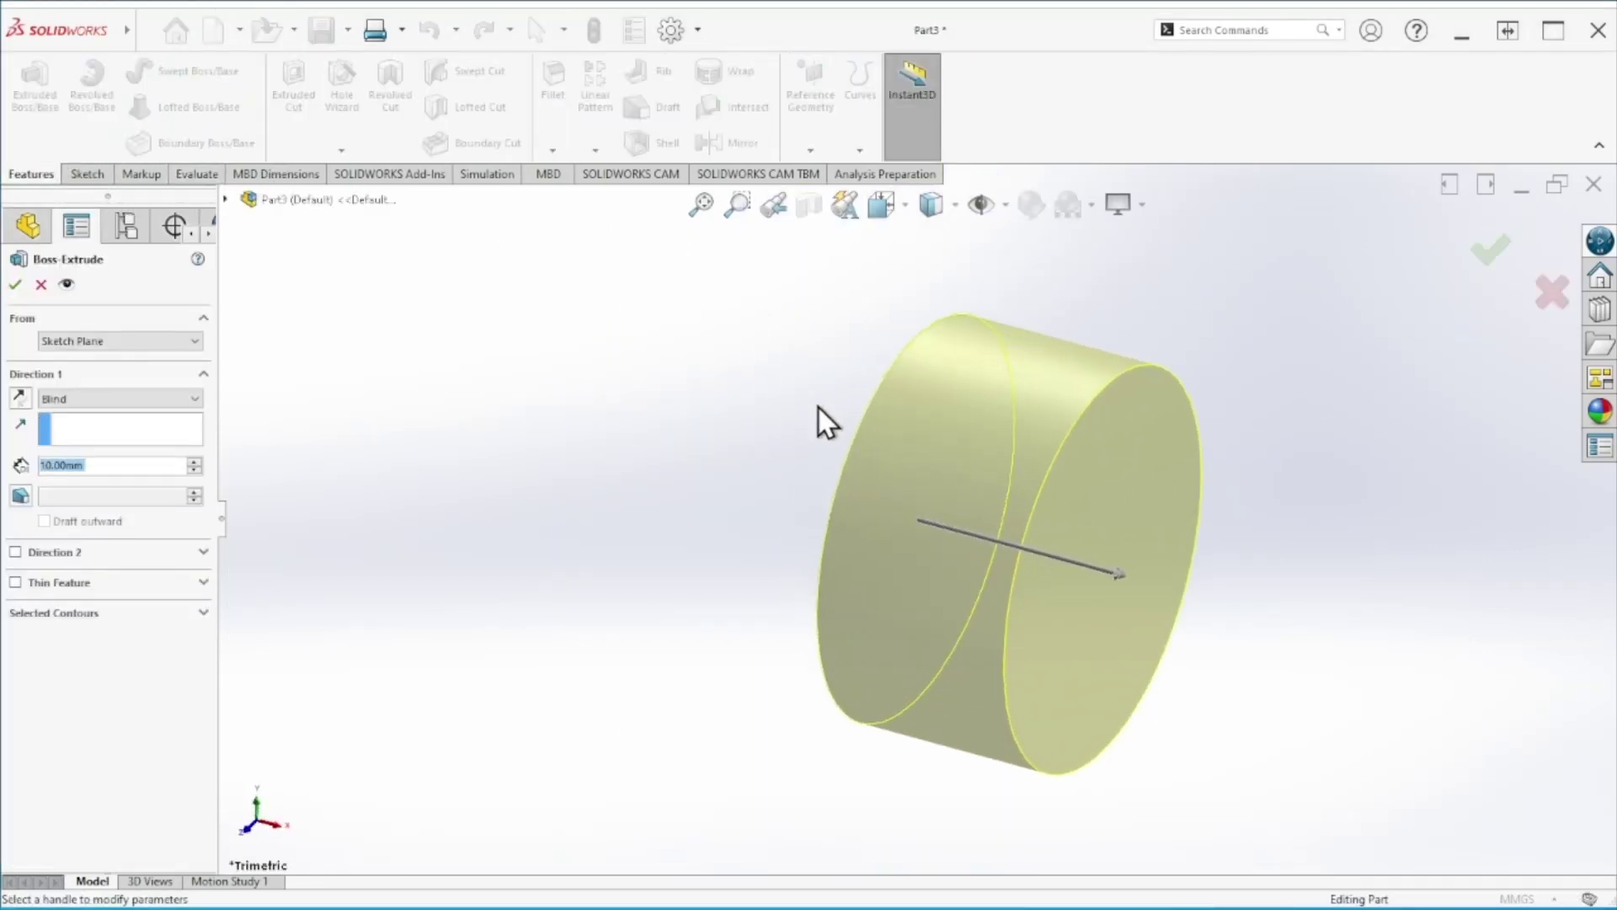
pyautogui.write('600')
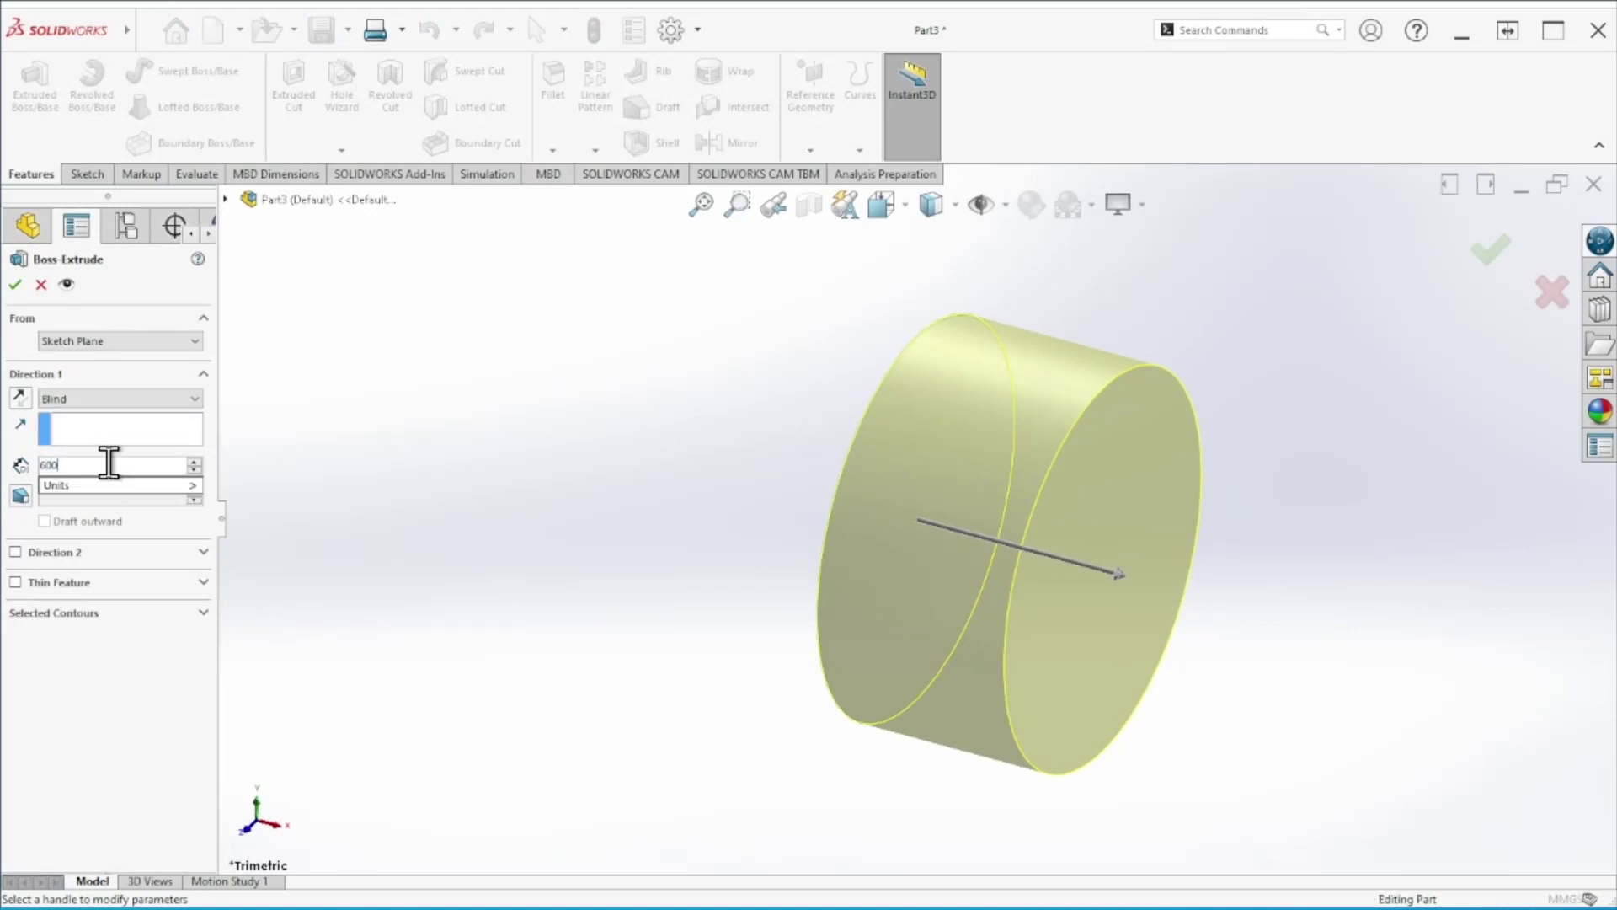
pyautogui.press('Return')
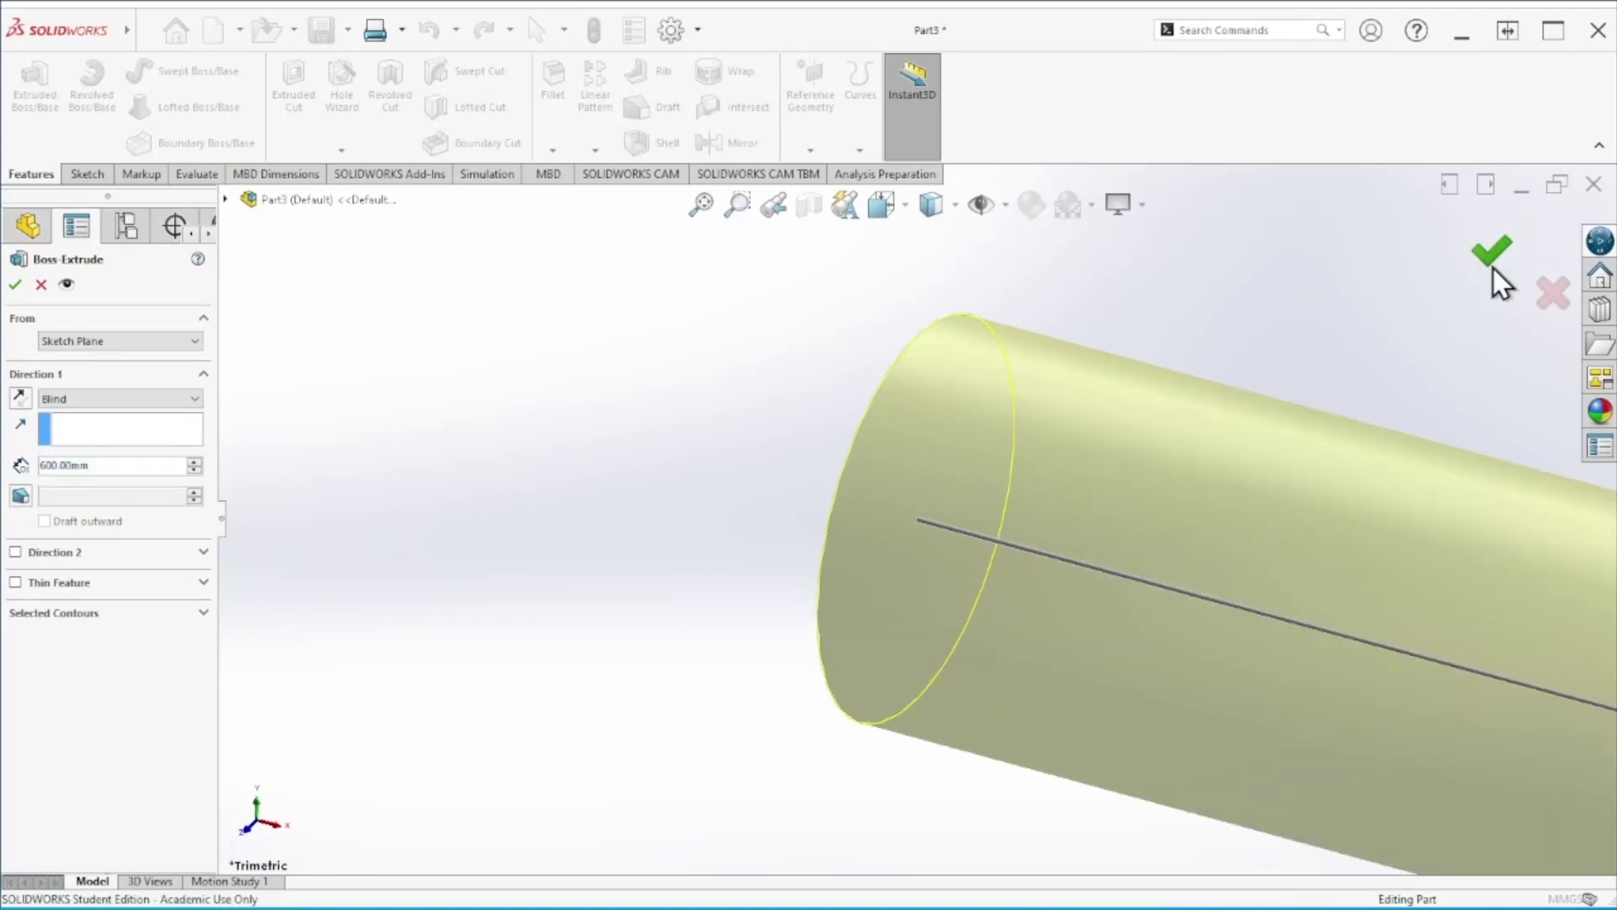
pyautogui.click(1493, 268)
pyautogui.scroll(5, 1094, 473)
pyautogui.scroll(5, 1382, 606)
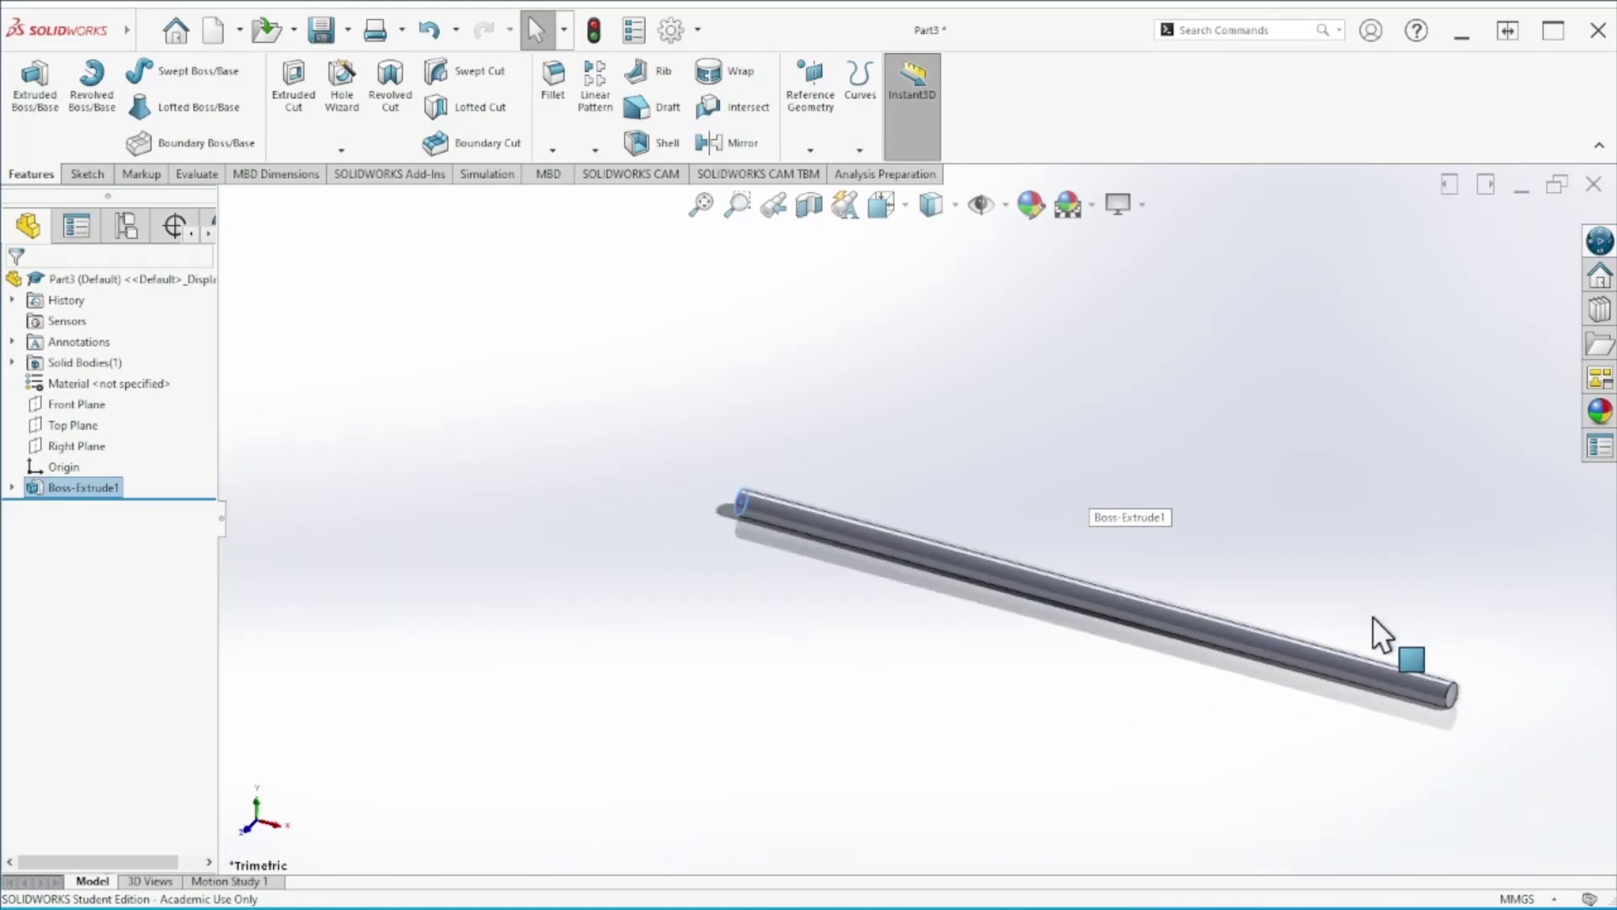
pyautogui.scroll(-6, 1432, 690)
# Sketch a smaller origin-centred circle on the rod's end face and dimension its diameter
pyautogui.click(1197, 528)
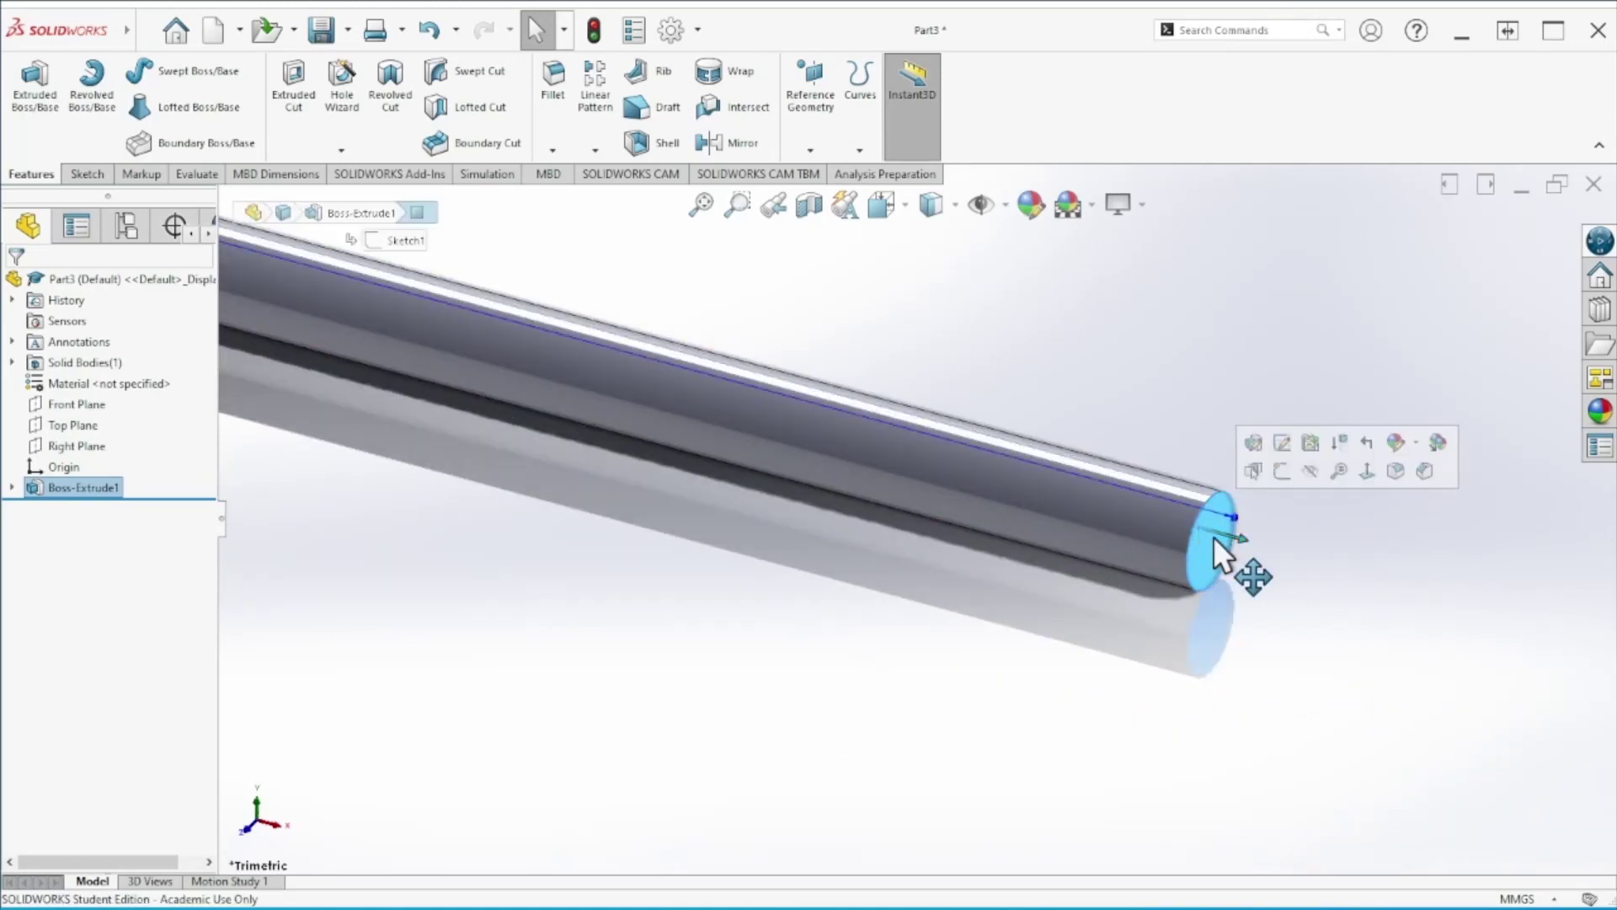
pyautogui.click(1282, 479)
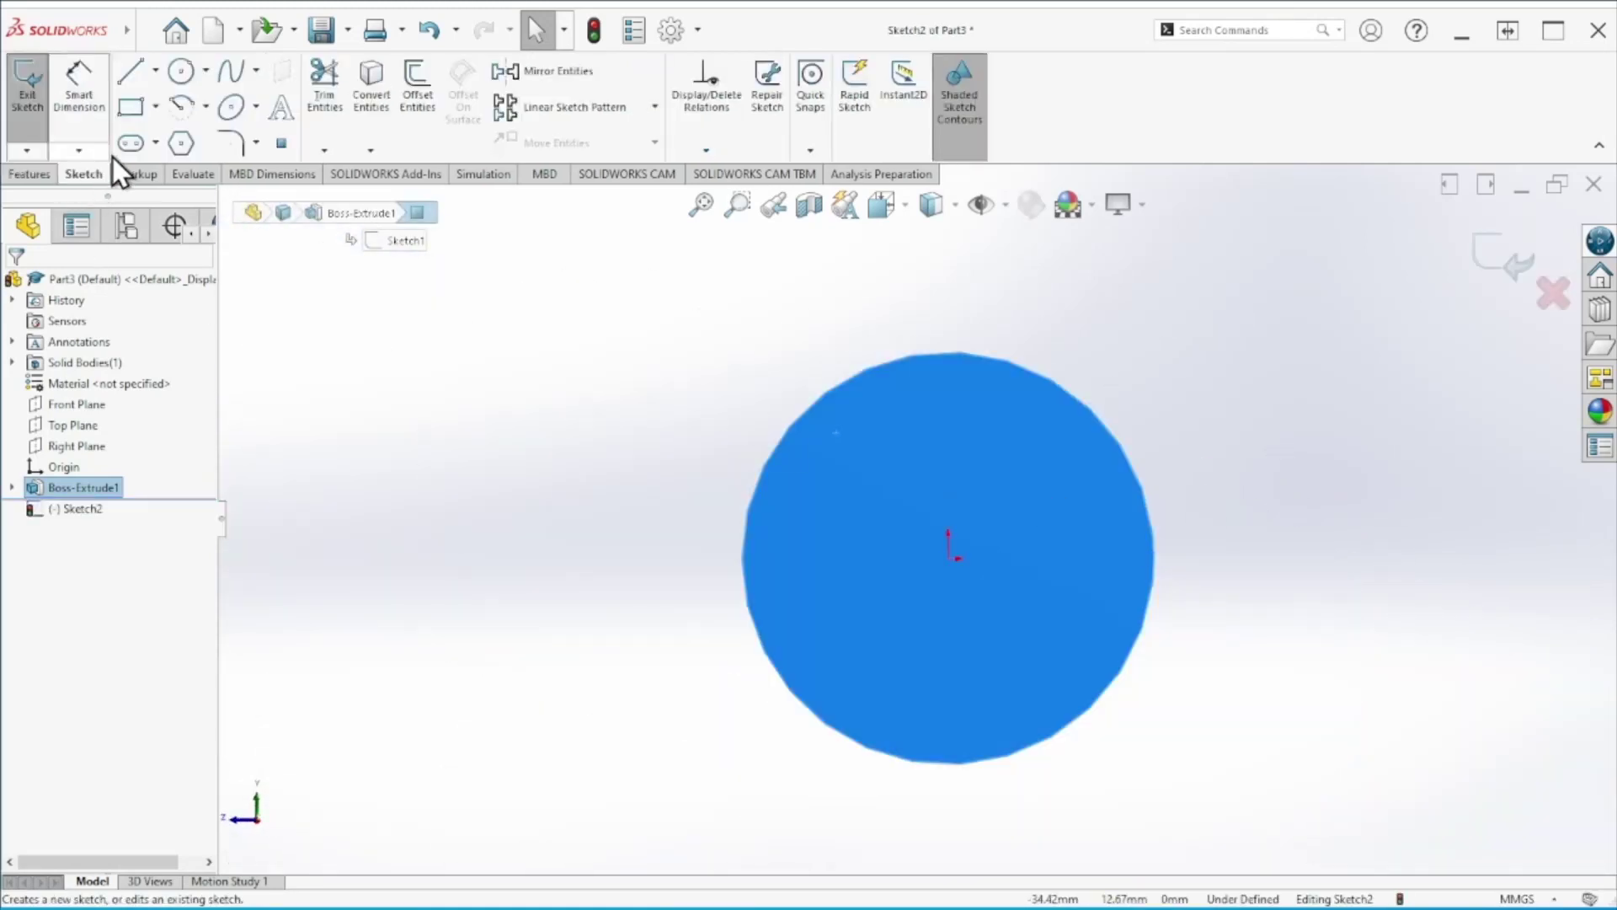
pyautogui.click(181, 70)
pyautogui.click(950, 559)
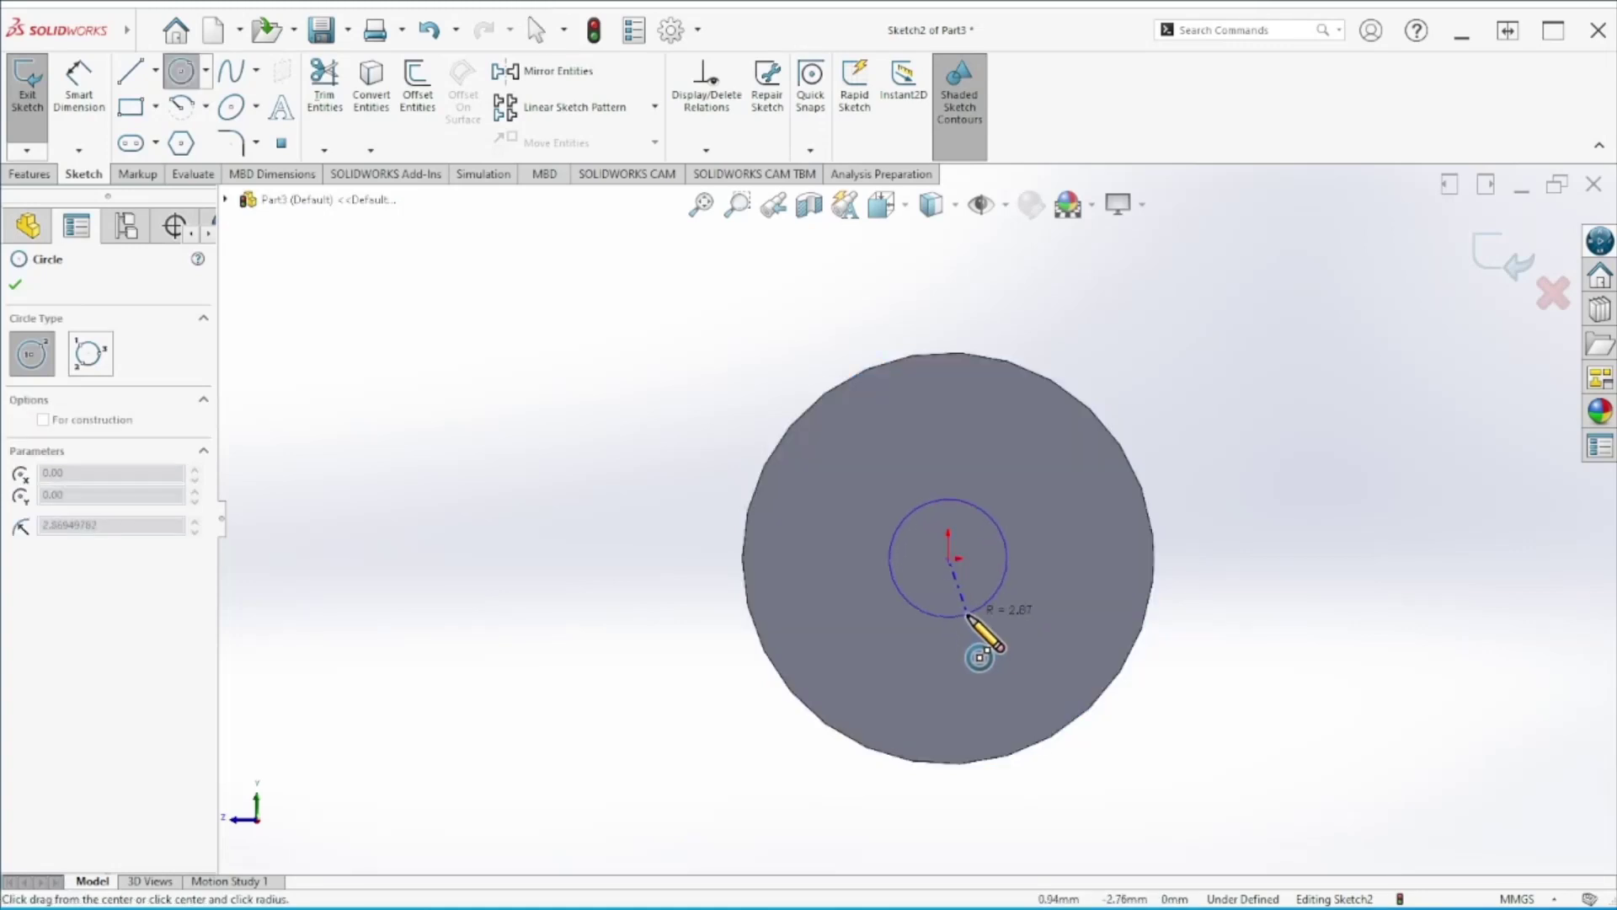
pyautogui.click(991, 599)
pyautogui.moveTo(1082, 526); pyautogui.dragTo(1328, 463, button='right')
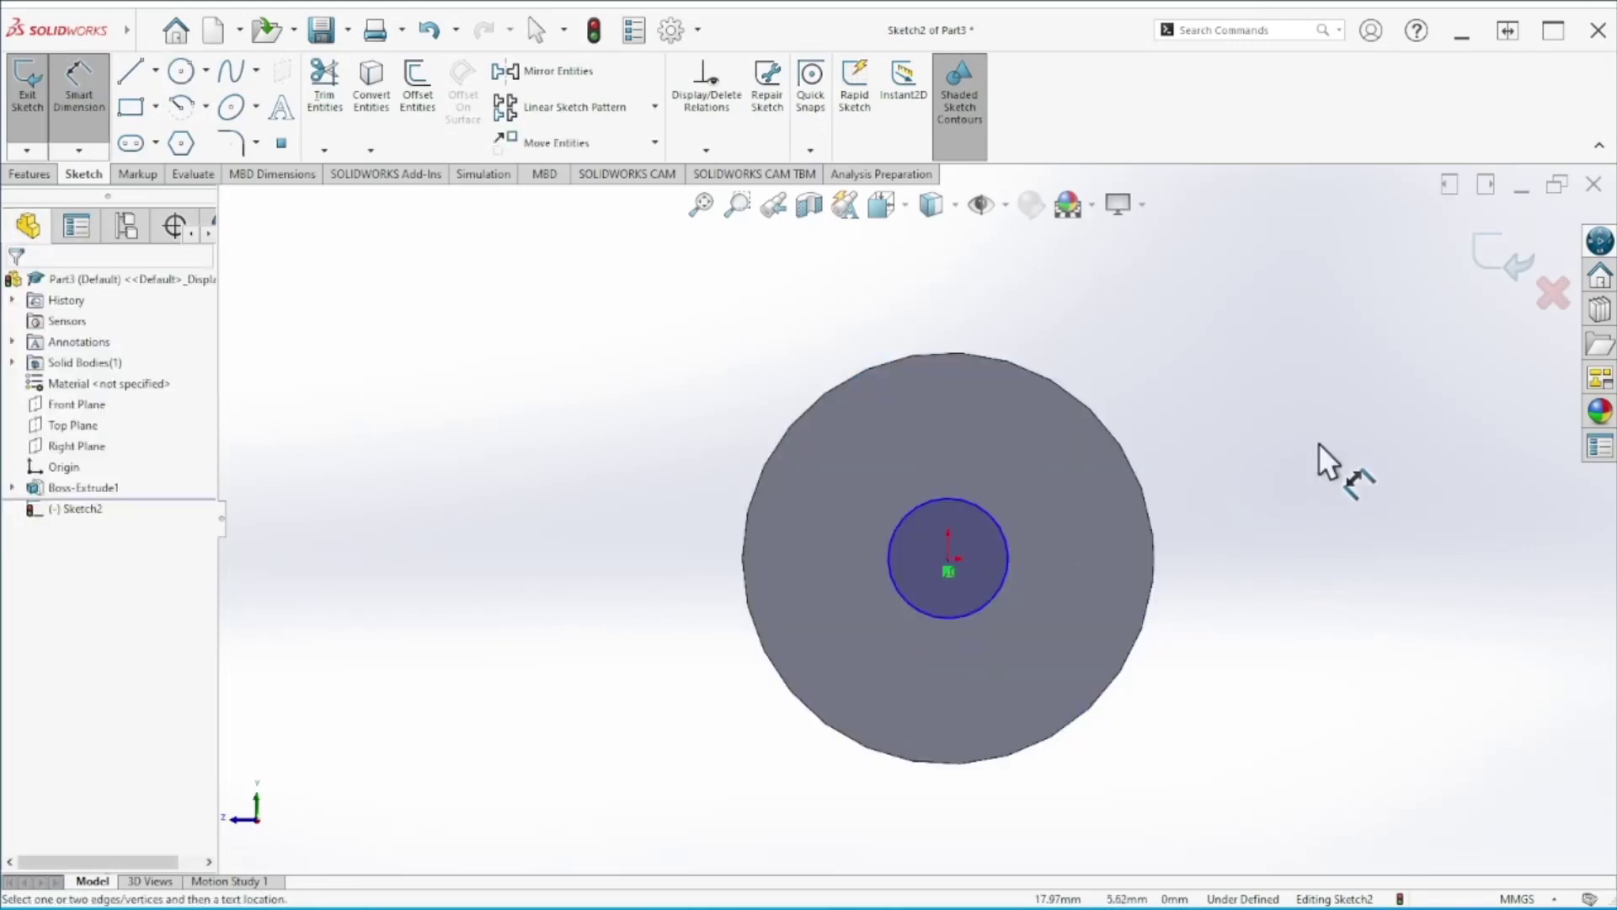
pyautogui.click(999, 523)
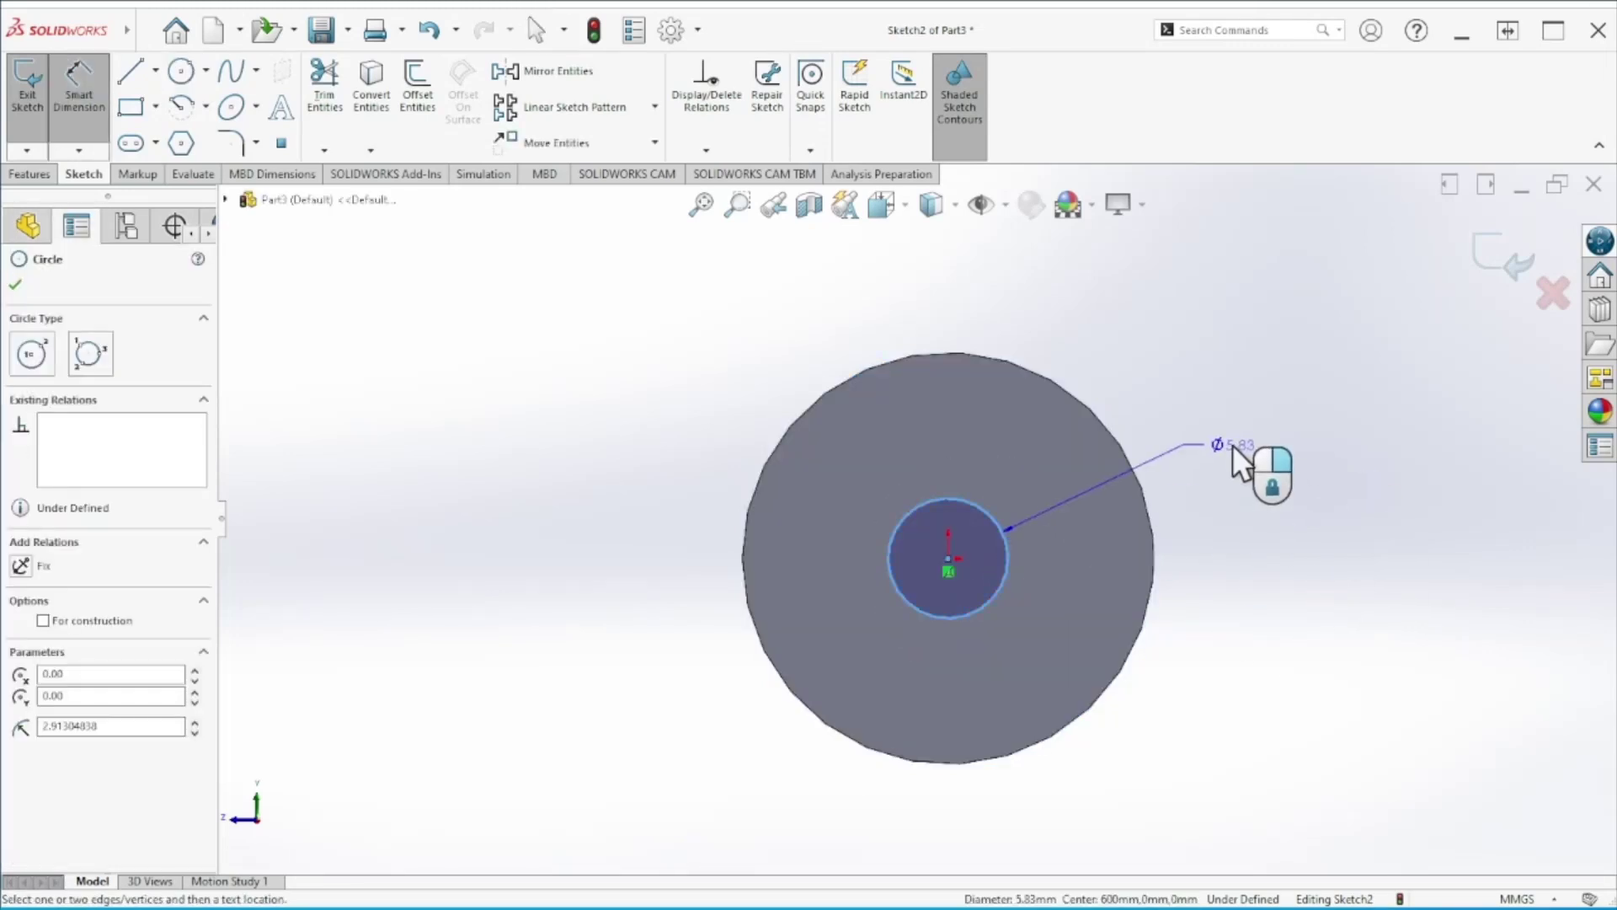
pyautogui.click(1231, 443)
pyautogui.write('1')
pyautogui.press('Return')
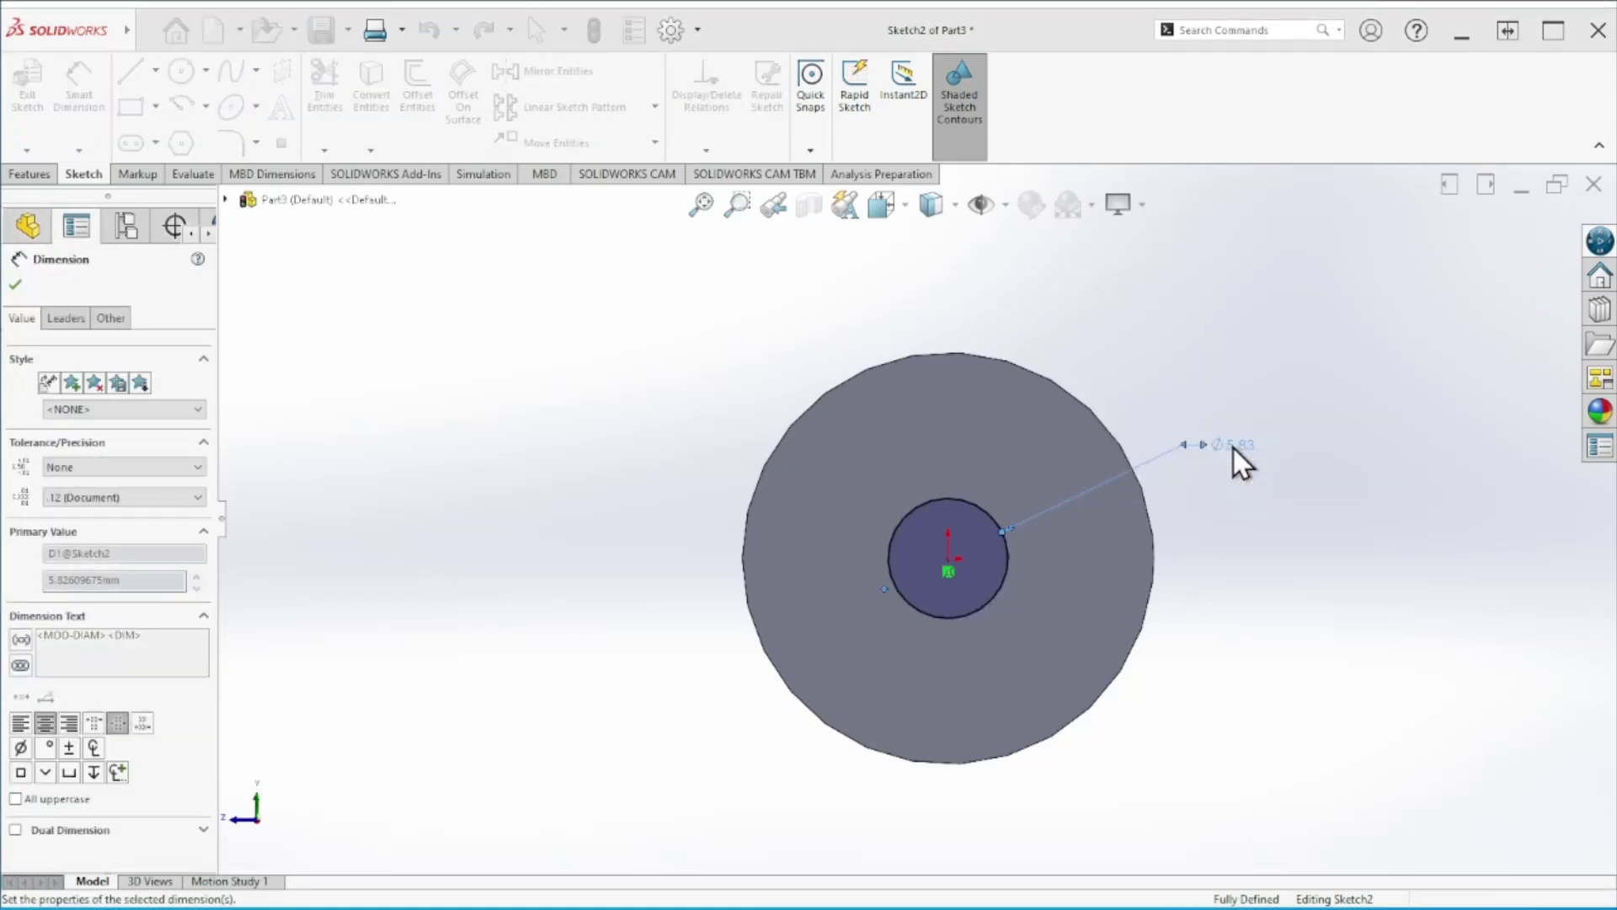
pyautogui.click(1483, 252)
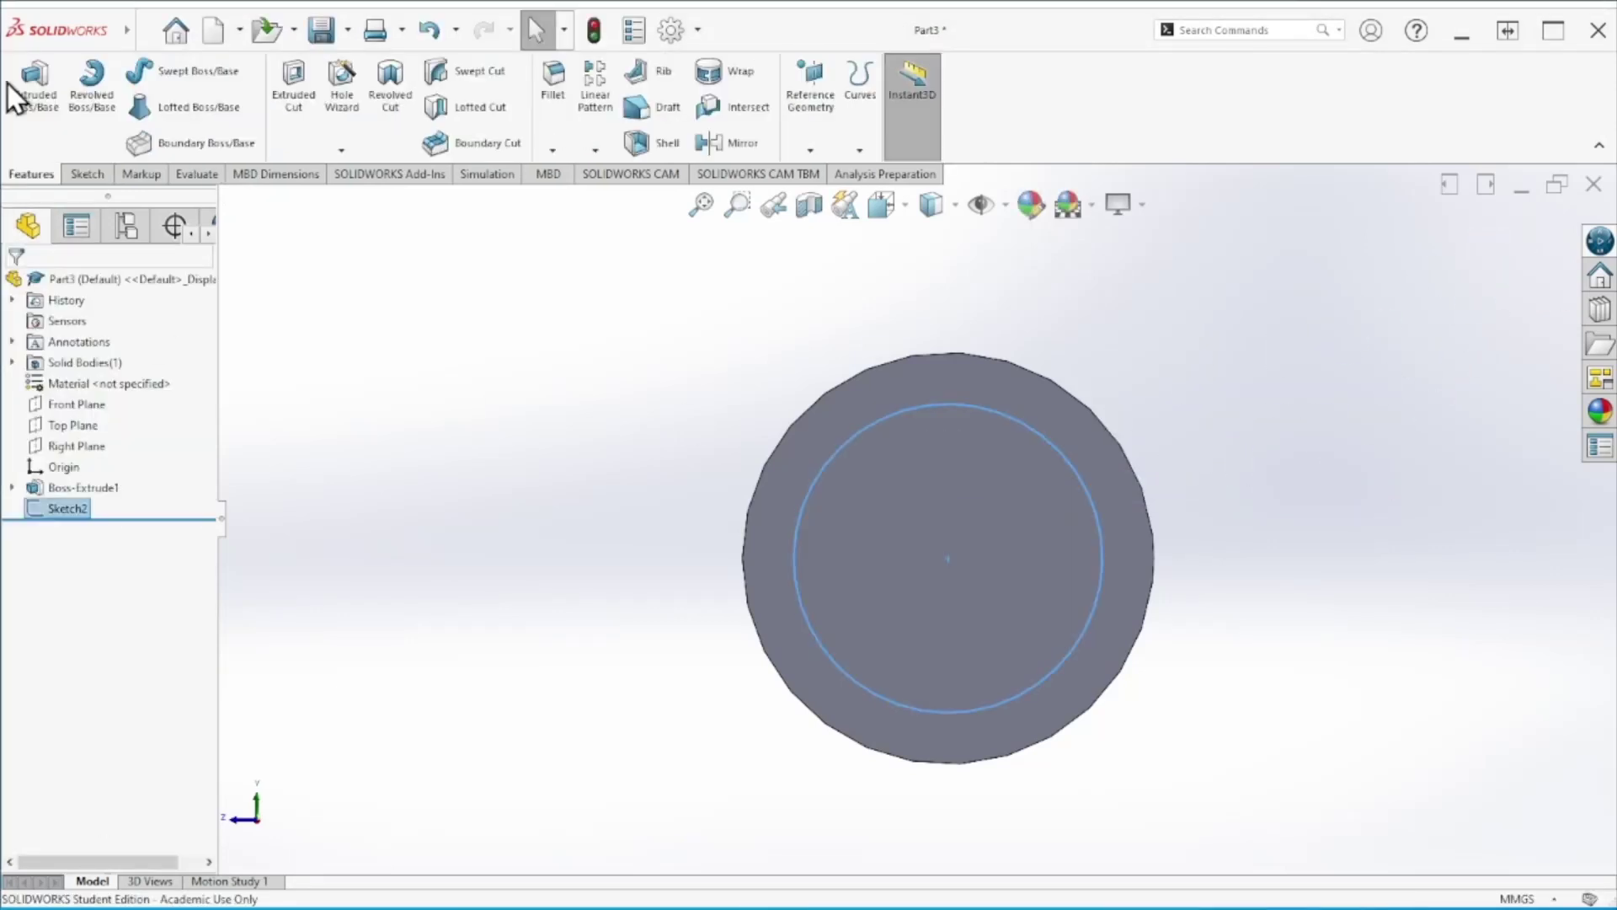
# Extrude the smaller circle 400 mm to form the stepped section
pyautogui.click(34, 84)
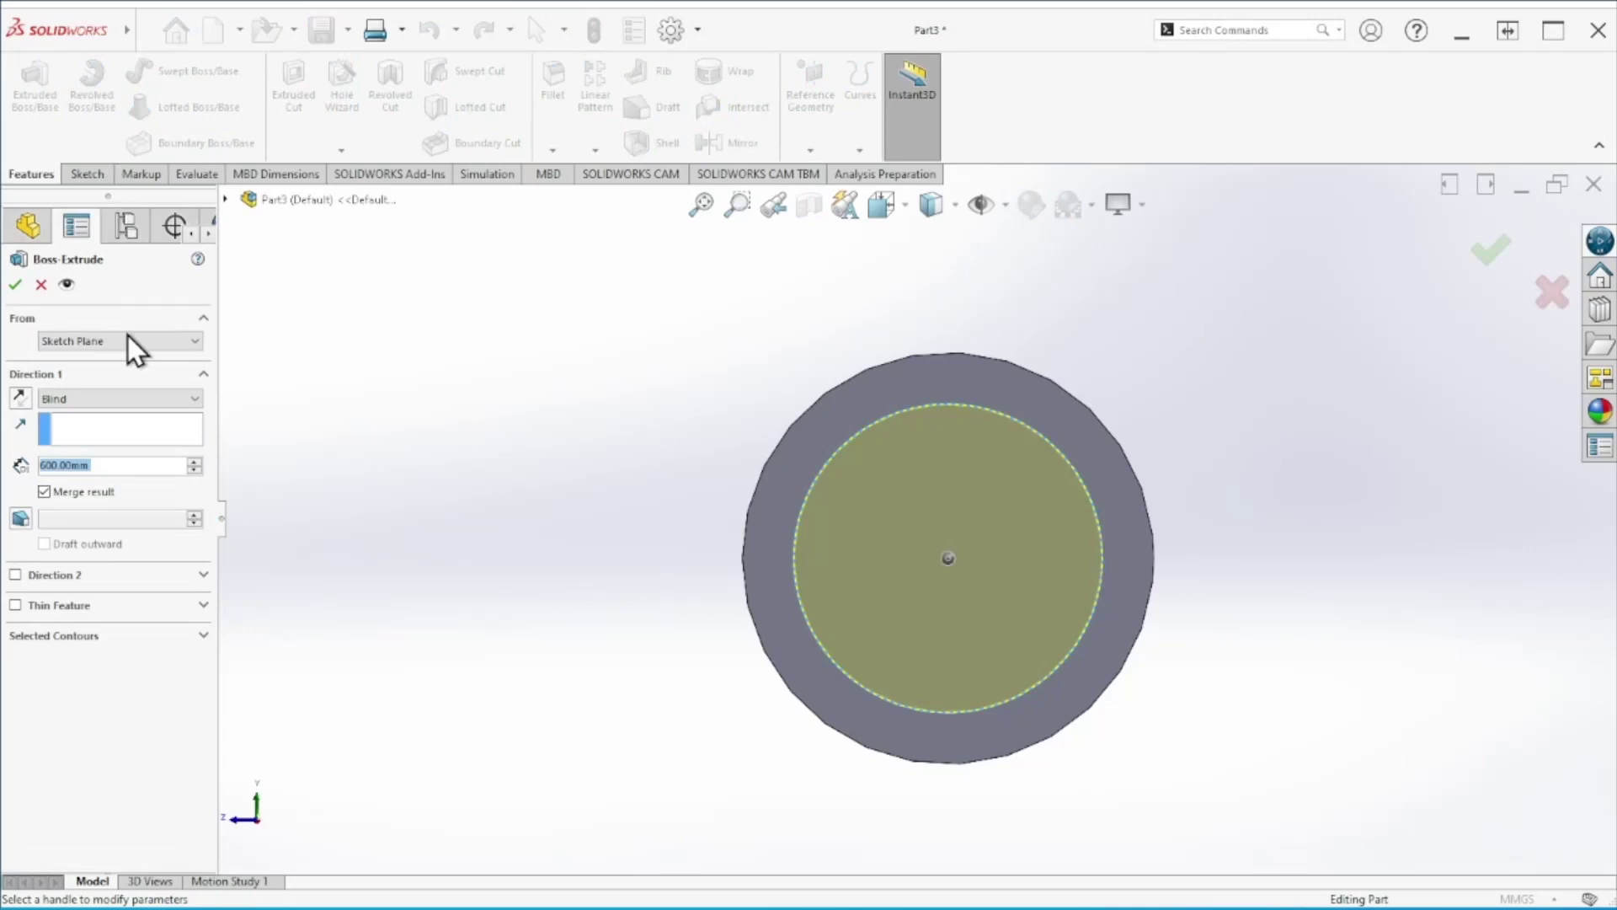
pyautogui.write('400')
pyautogui.press('Return')
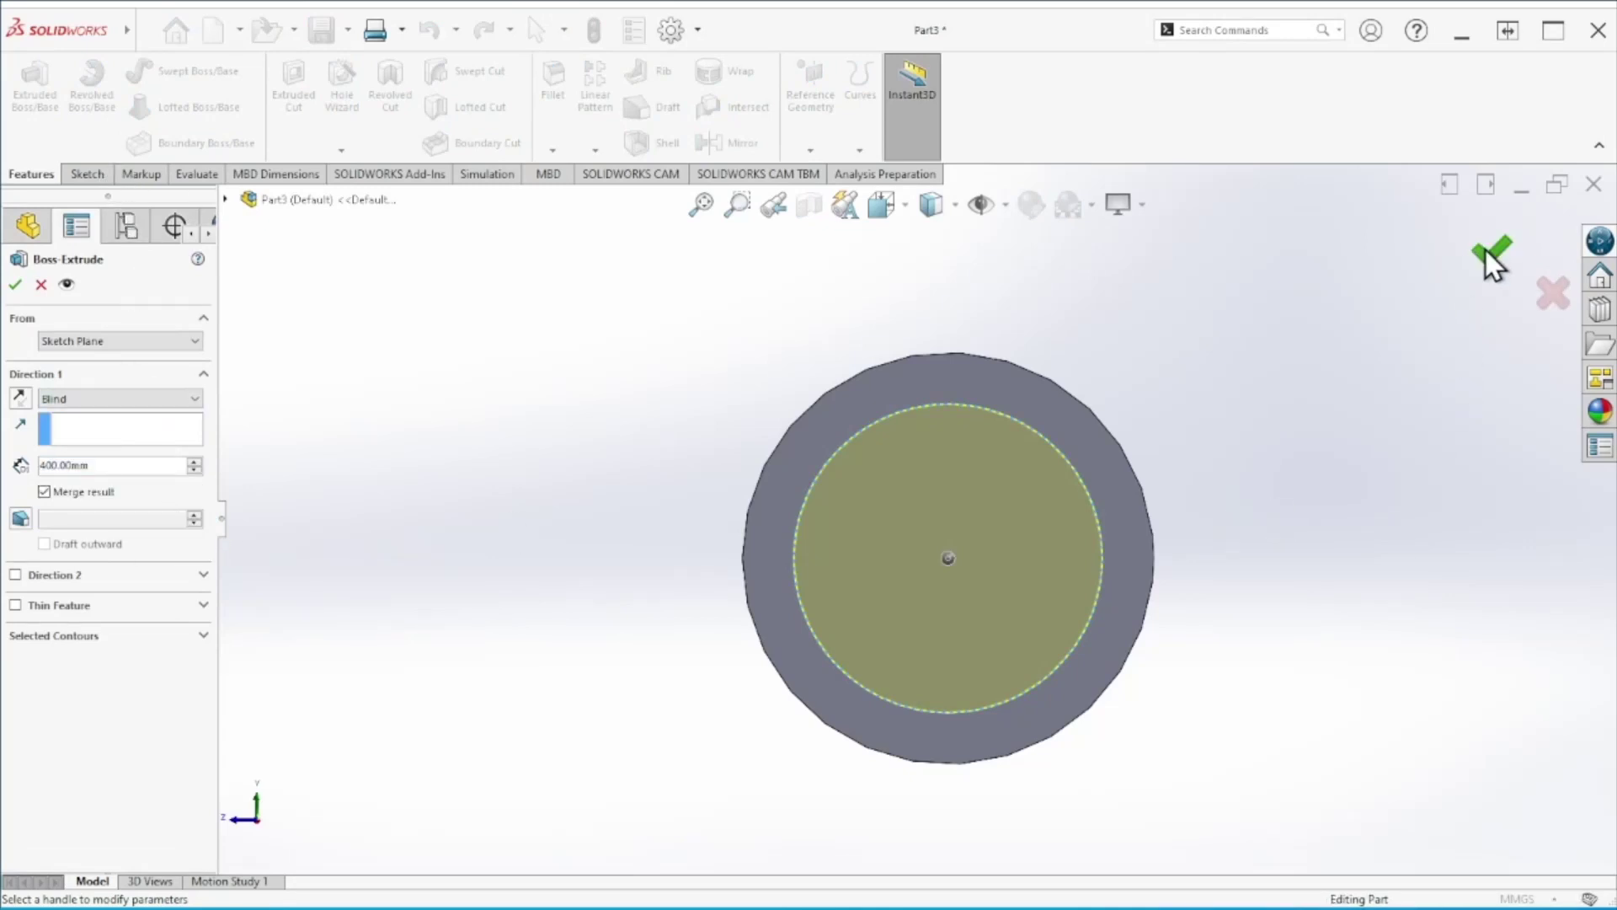
pyautogui.click(1489, 250)
pyautogui.hotkey('ctrl', '7')
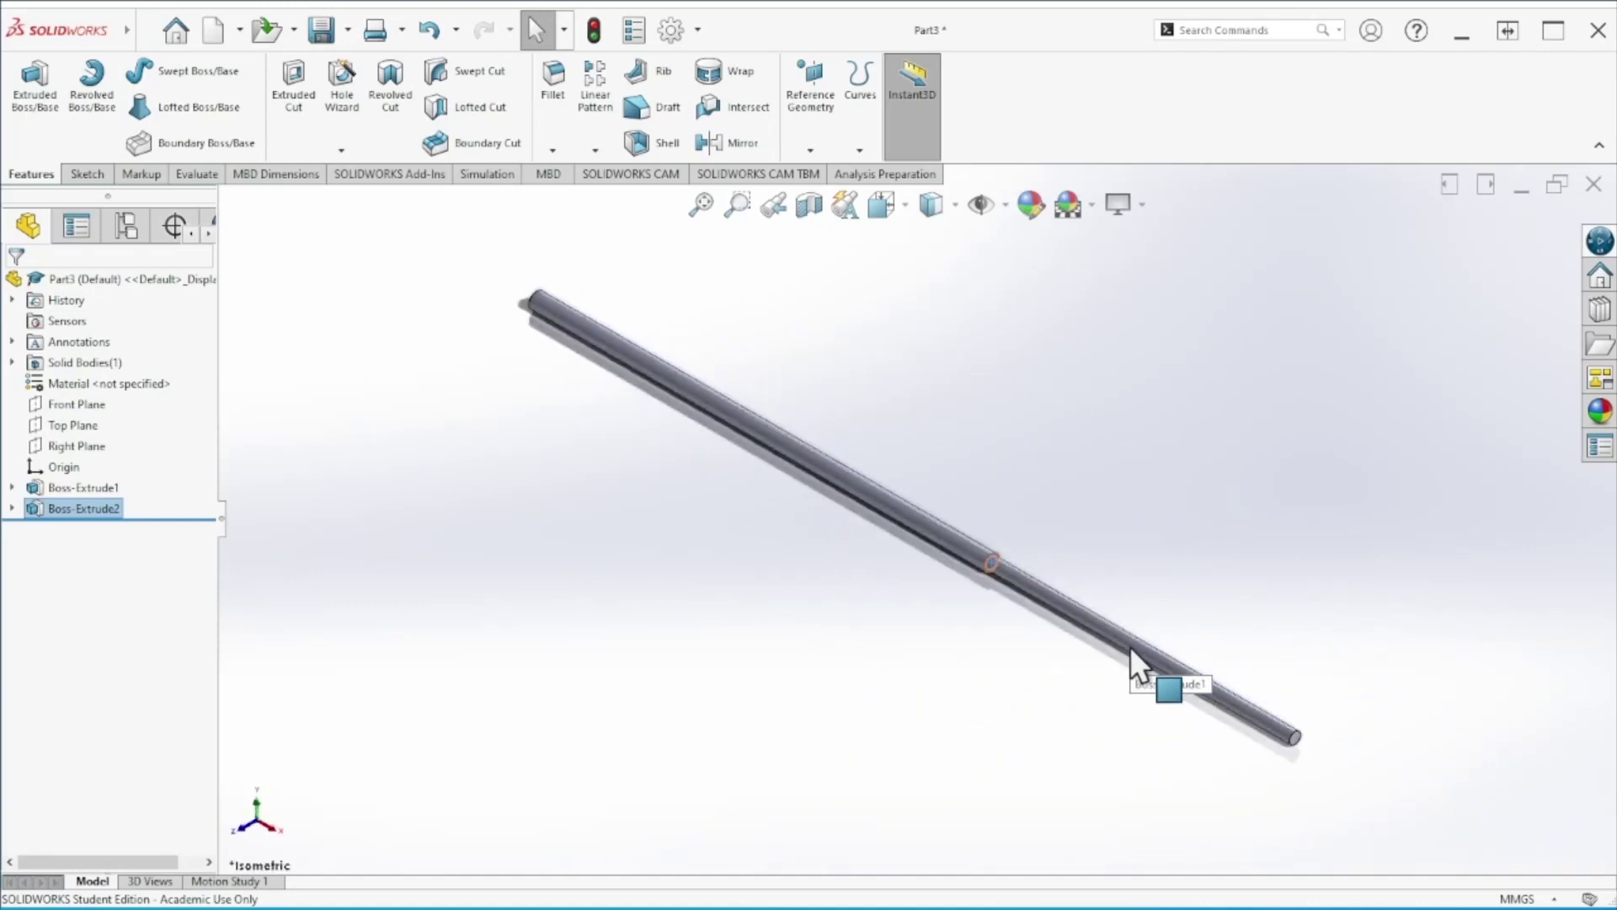
pyautogui.hotkey('alt', 'Tab')
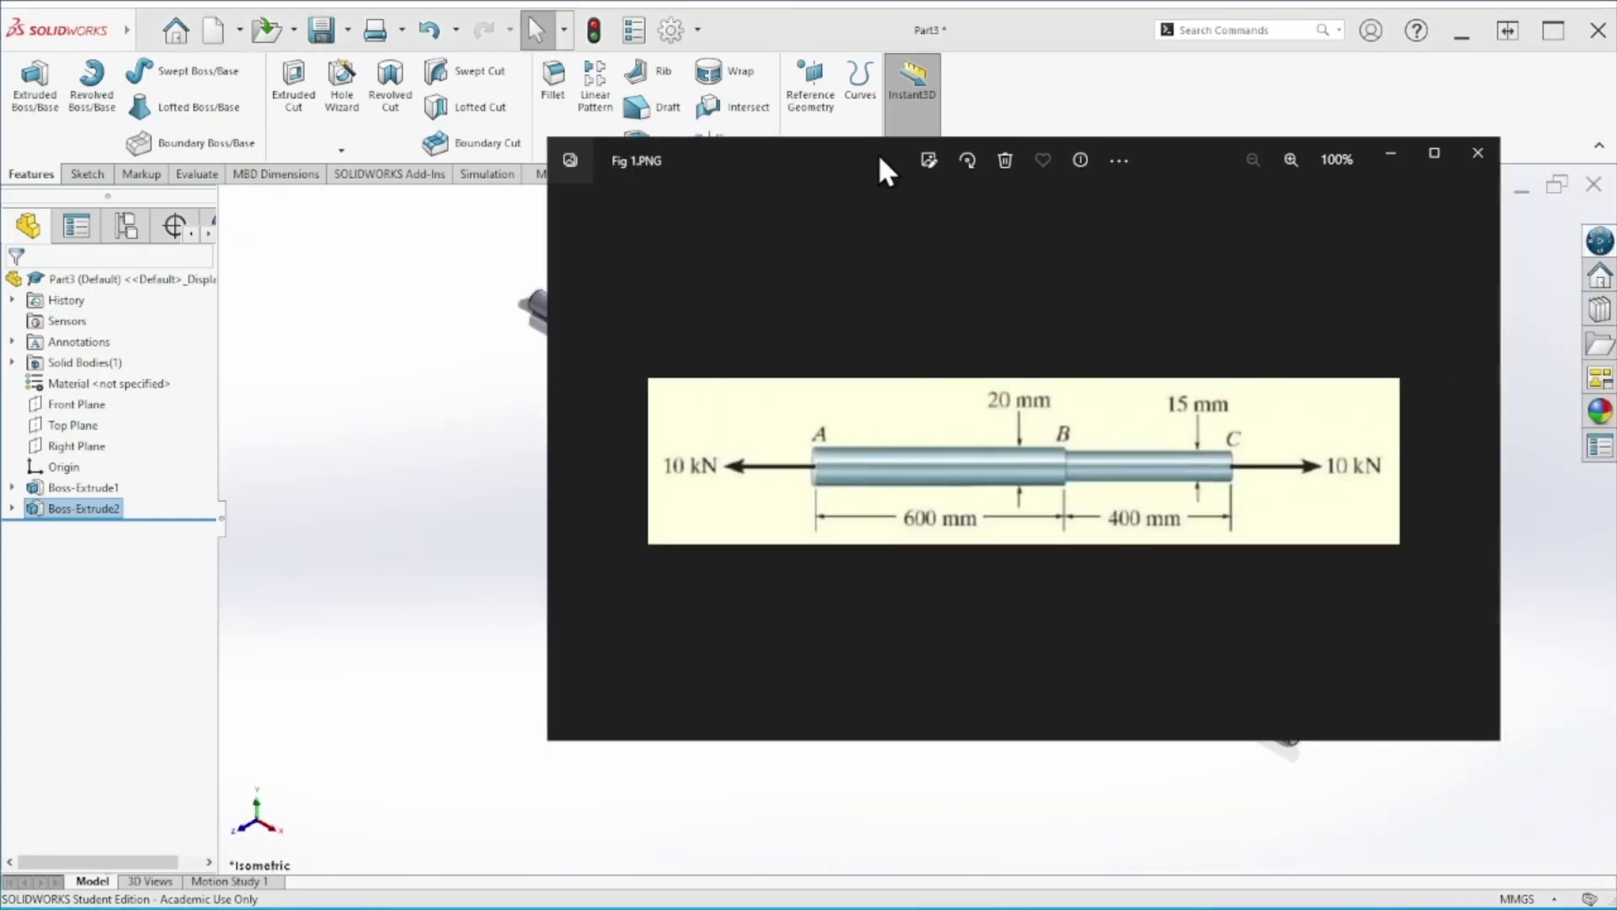
pyautogui.moveTo(878, 155); pyautogui.dragTo(642, 157)
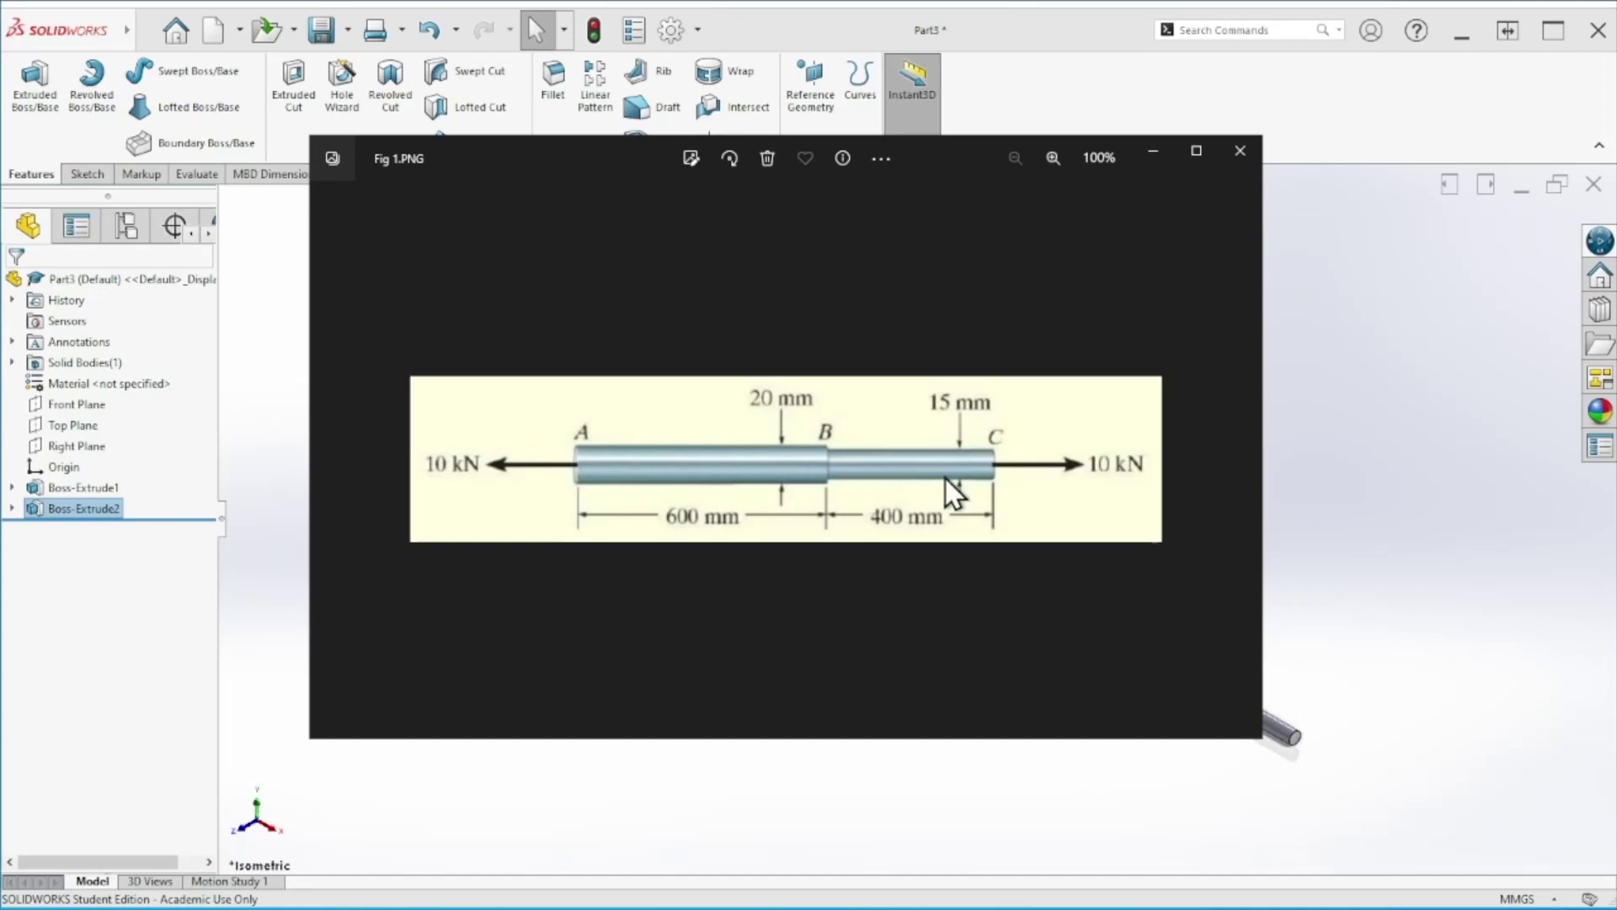
pyautogui.moveTo(943, 167); pyautogui.dragTo(1616, 165)
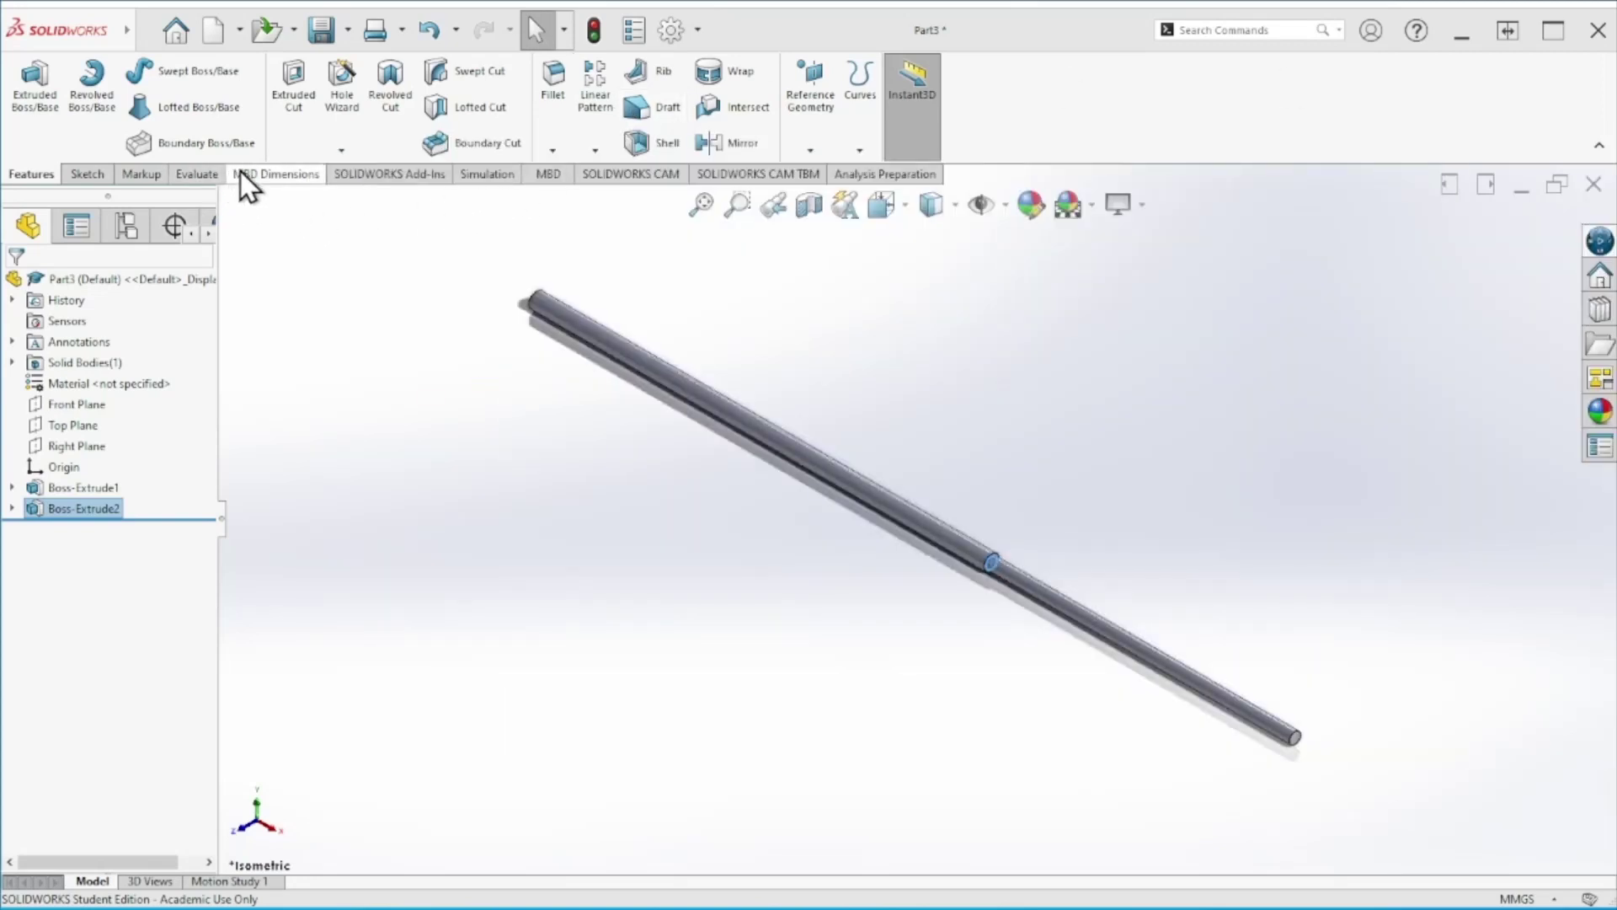
# Create a new static study, Static 1, from the Simulation tools
pyautogui.click(472, 174)
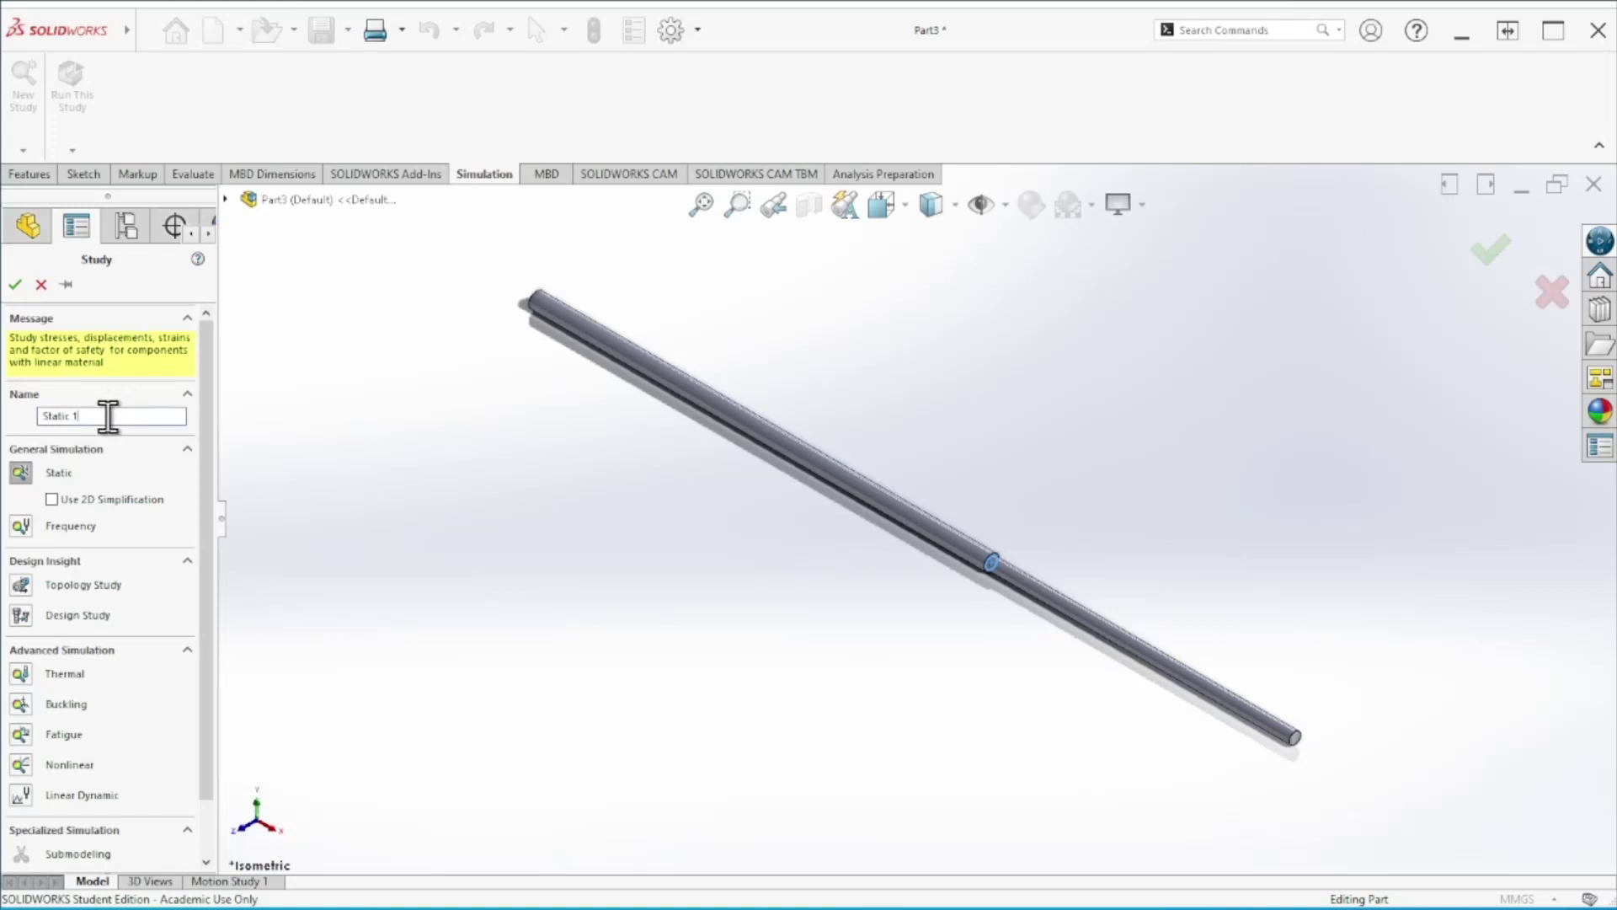
pyautogui.click(16, 283)
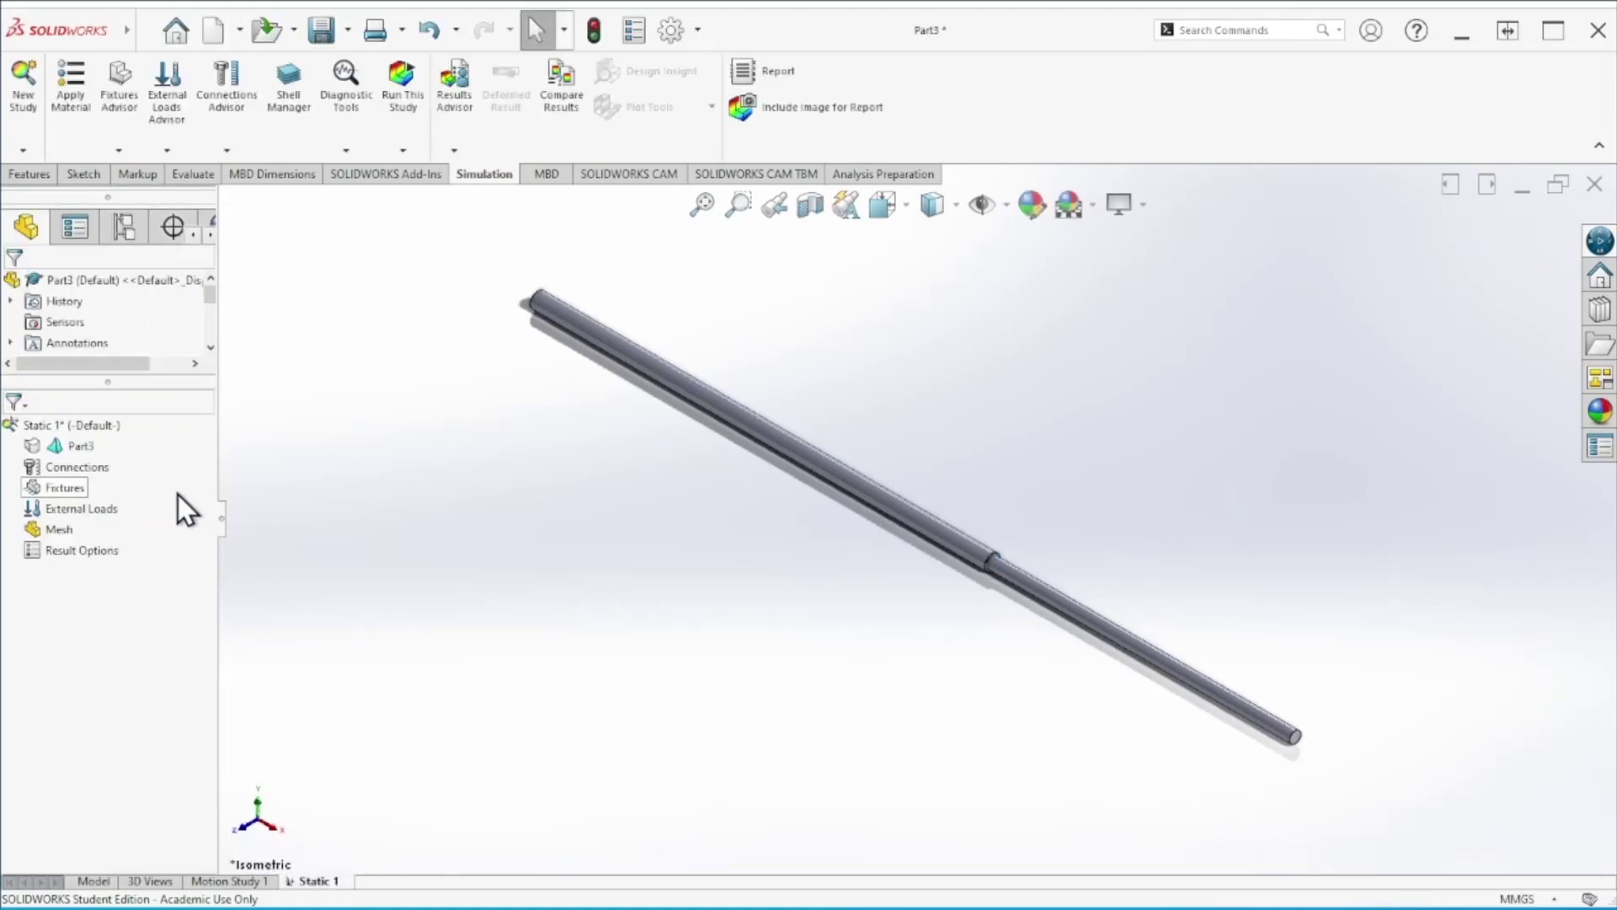
# Apply 1060 Alloy from Custom Materials > Custom Al to Part3 and close the material dialog
pyautogui.rightClick(81, 447)
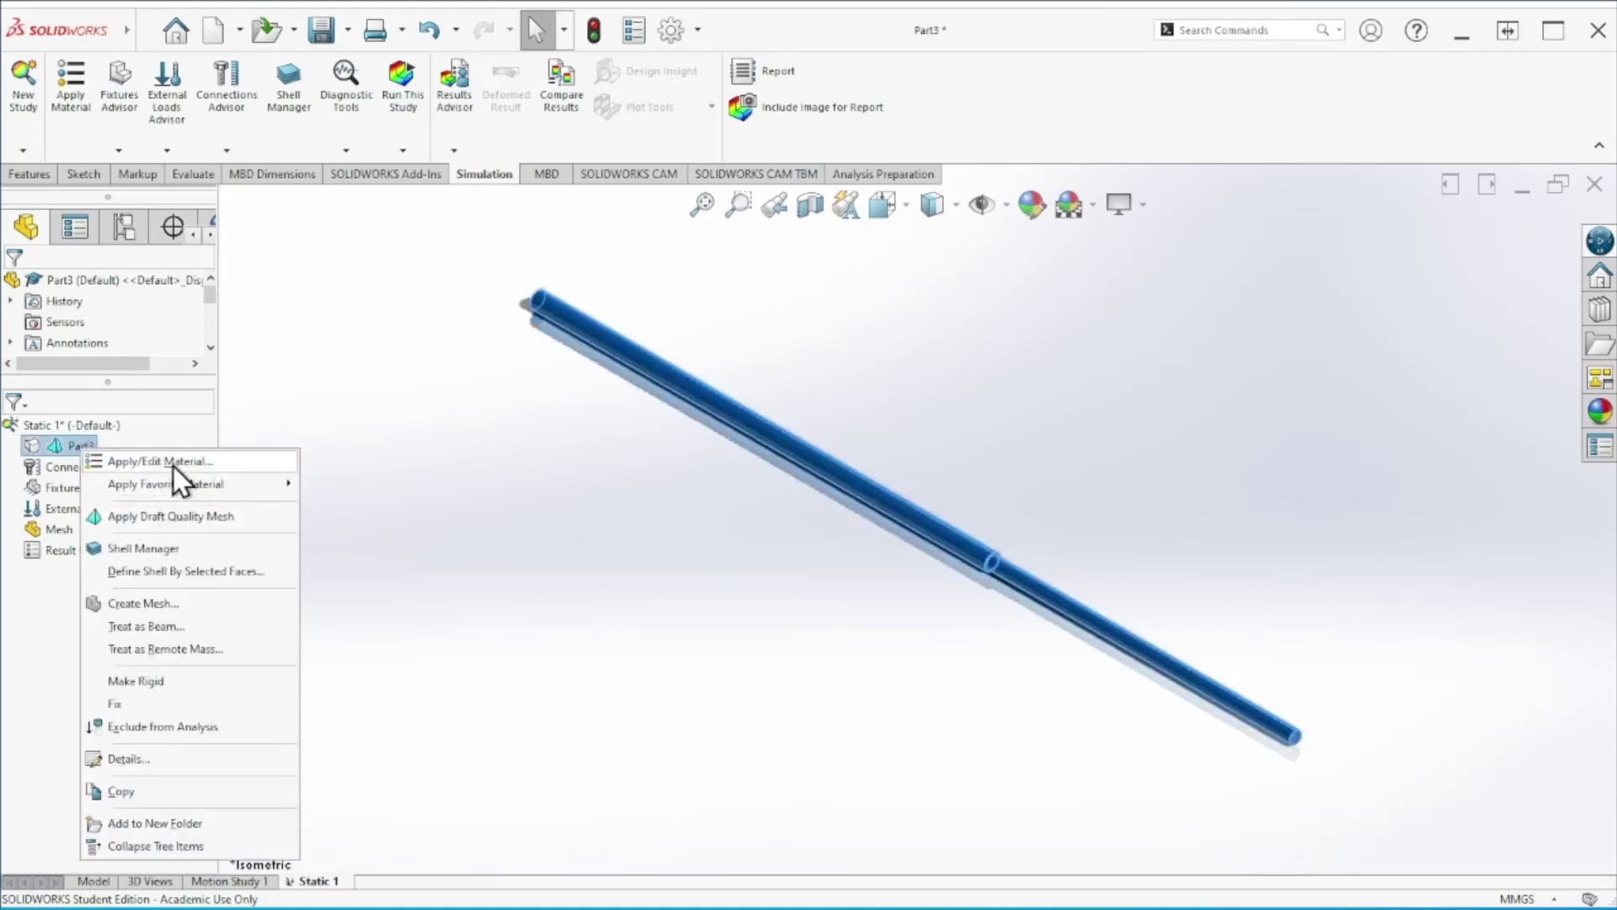
pyautogui.moveTo(175, 483)
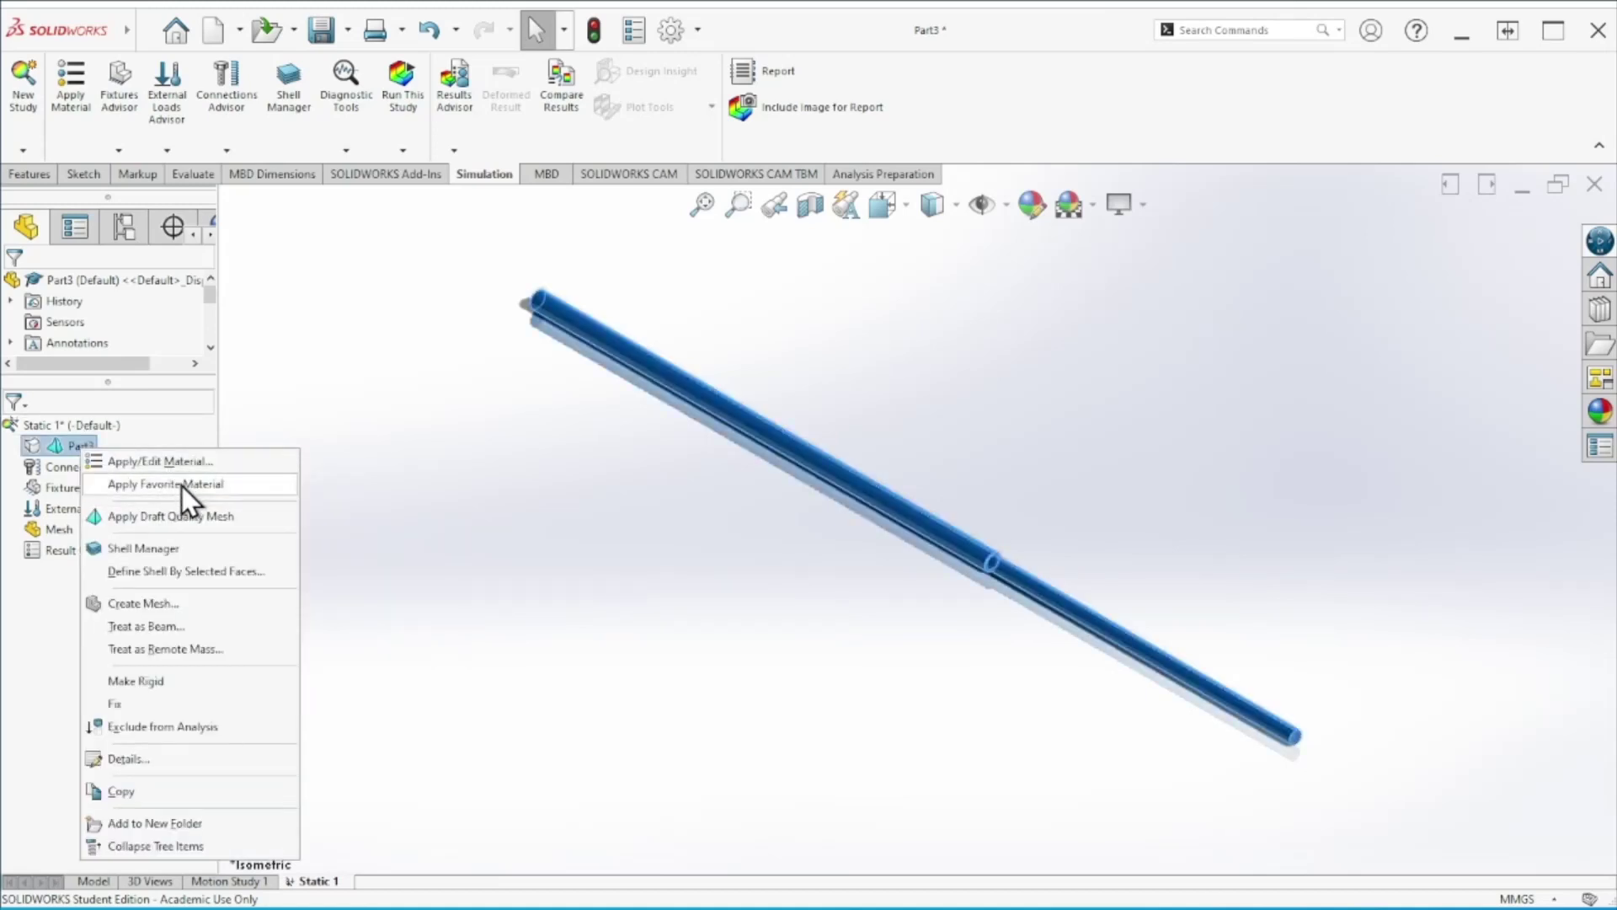
pyautogui.click(185, 467)
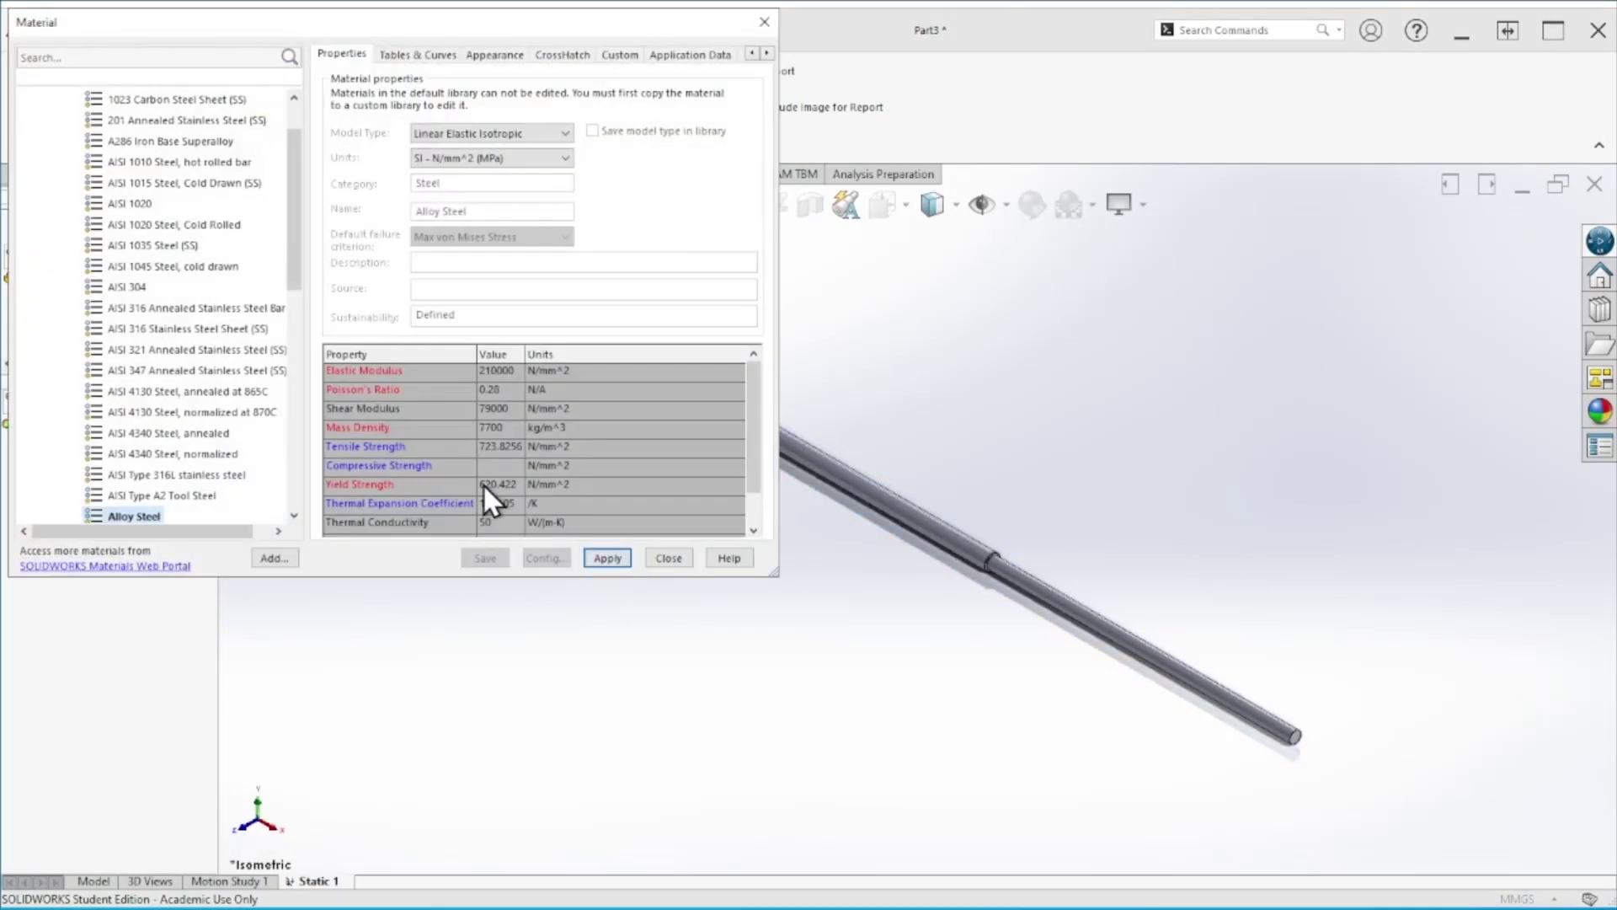
pyautogui.scroll(-5, 198, 401)
pyautogui.click(120, 496)
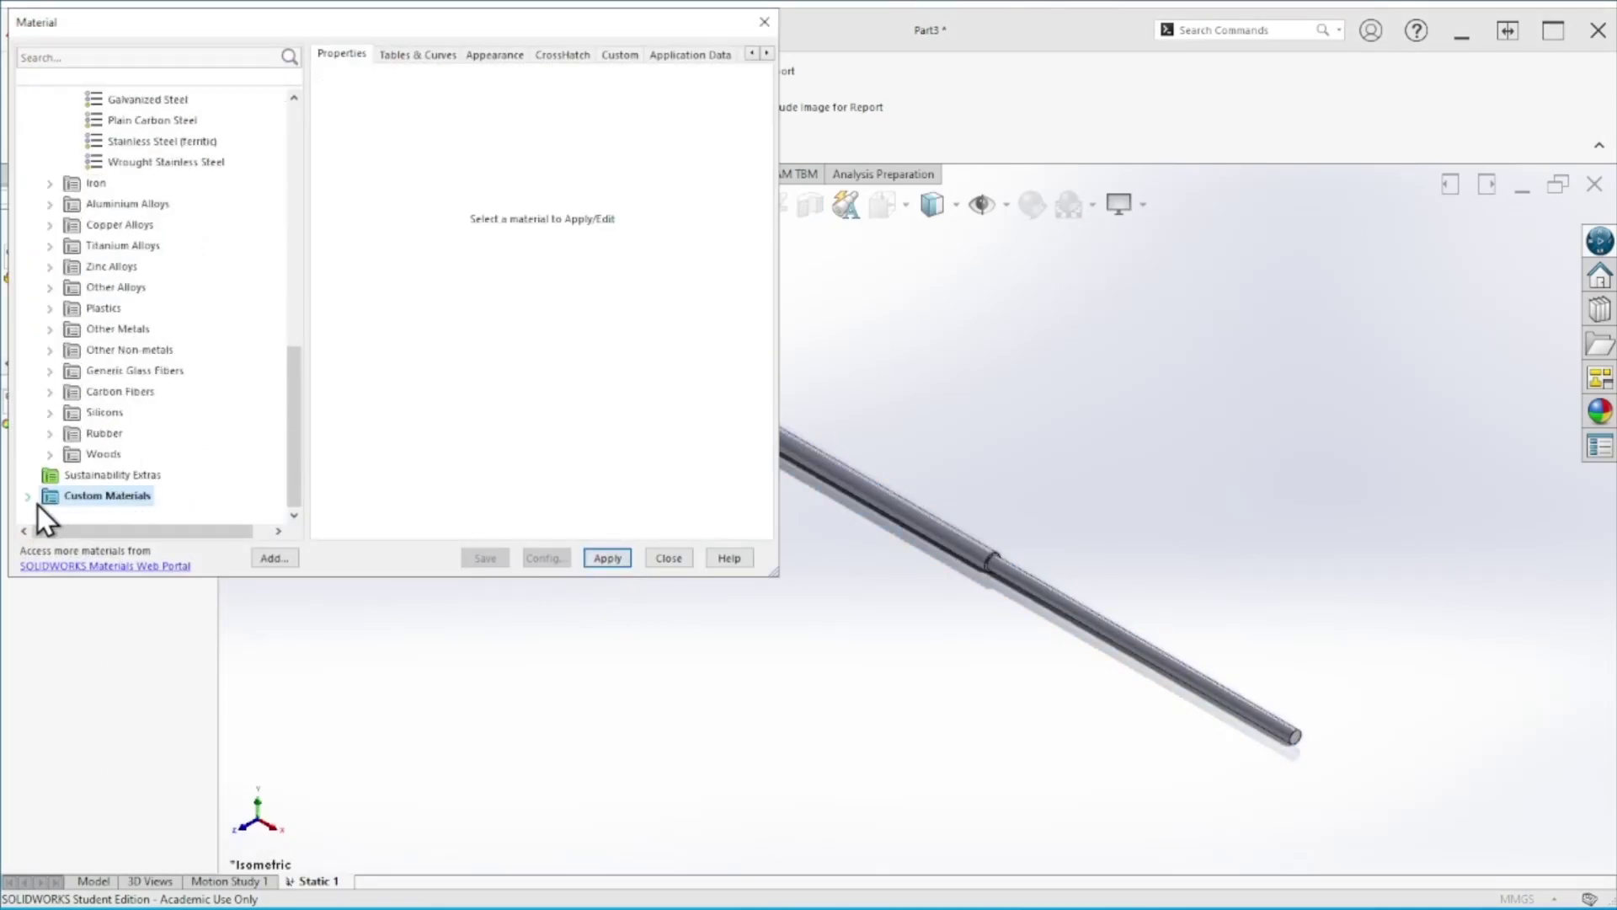
pyautogui.click(29, 497)
pyautogui.click(111, 495)
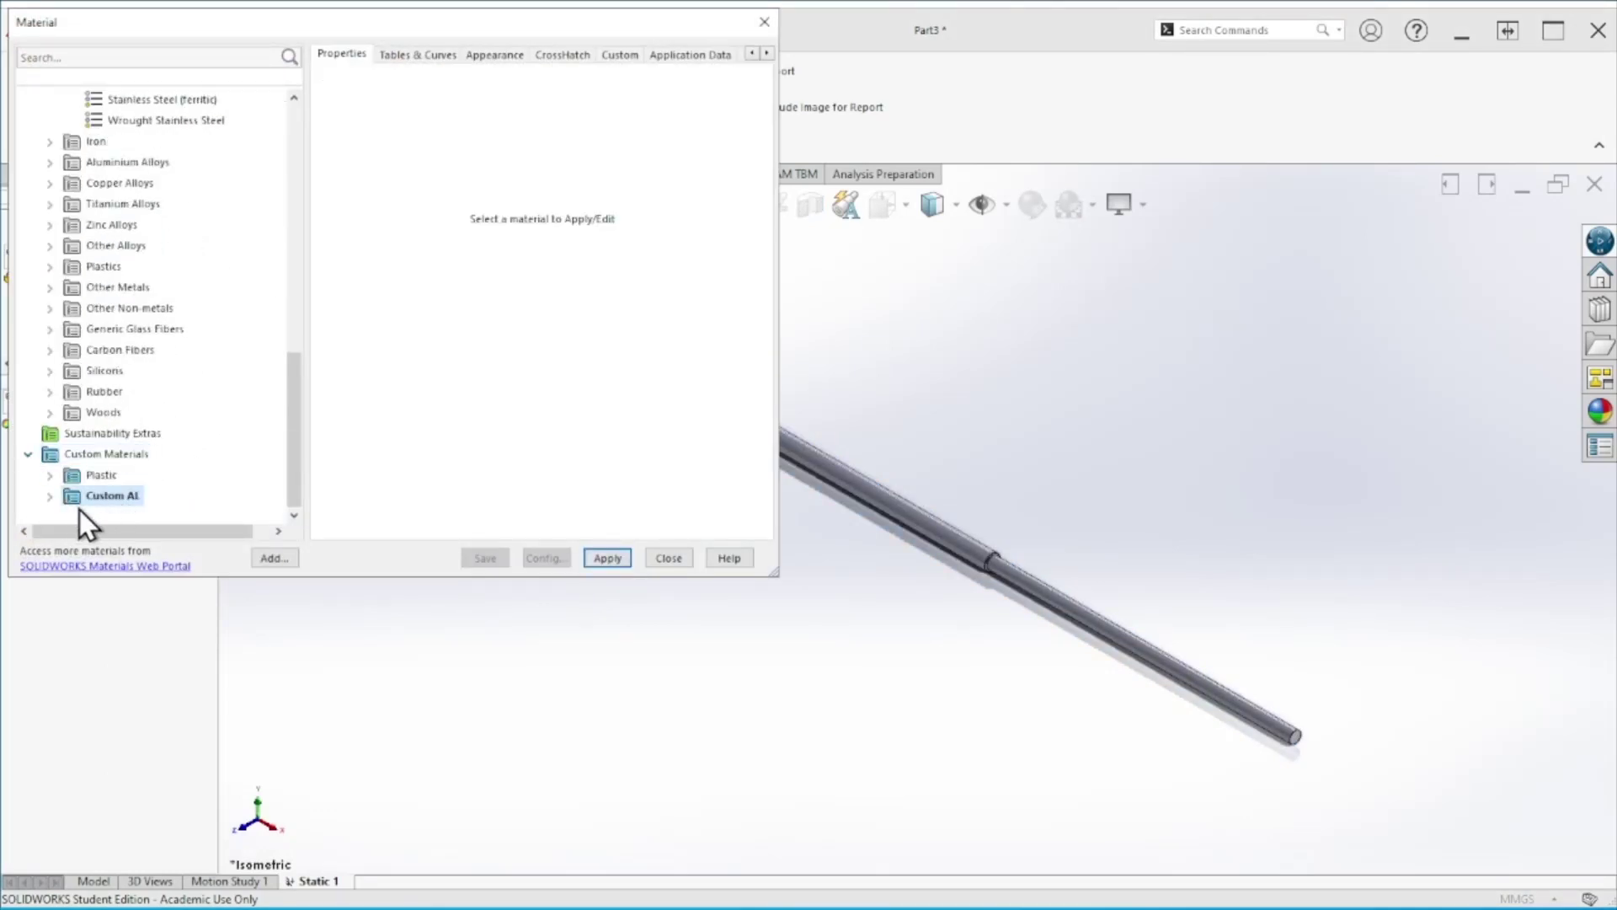
pyautogui.click(52, 499)
pyautogui.click(142, 502)
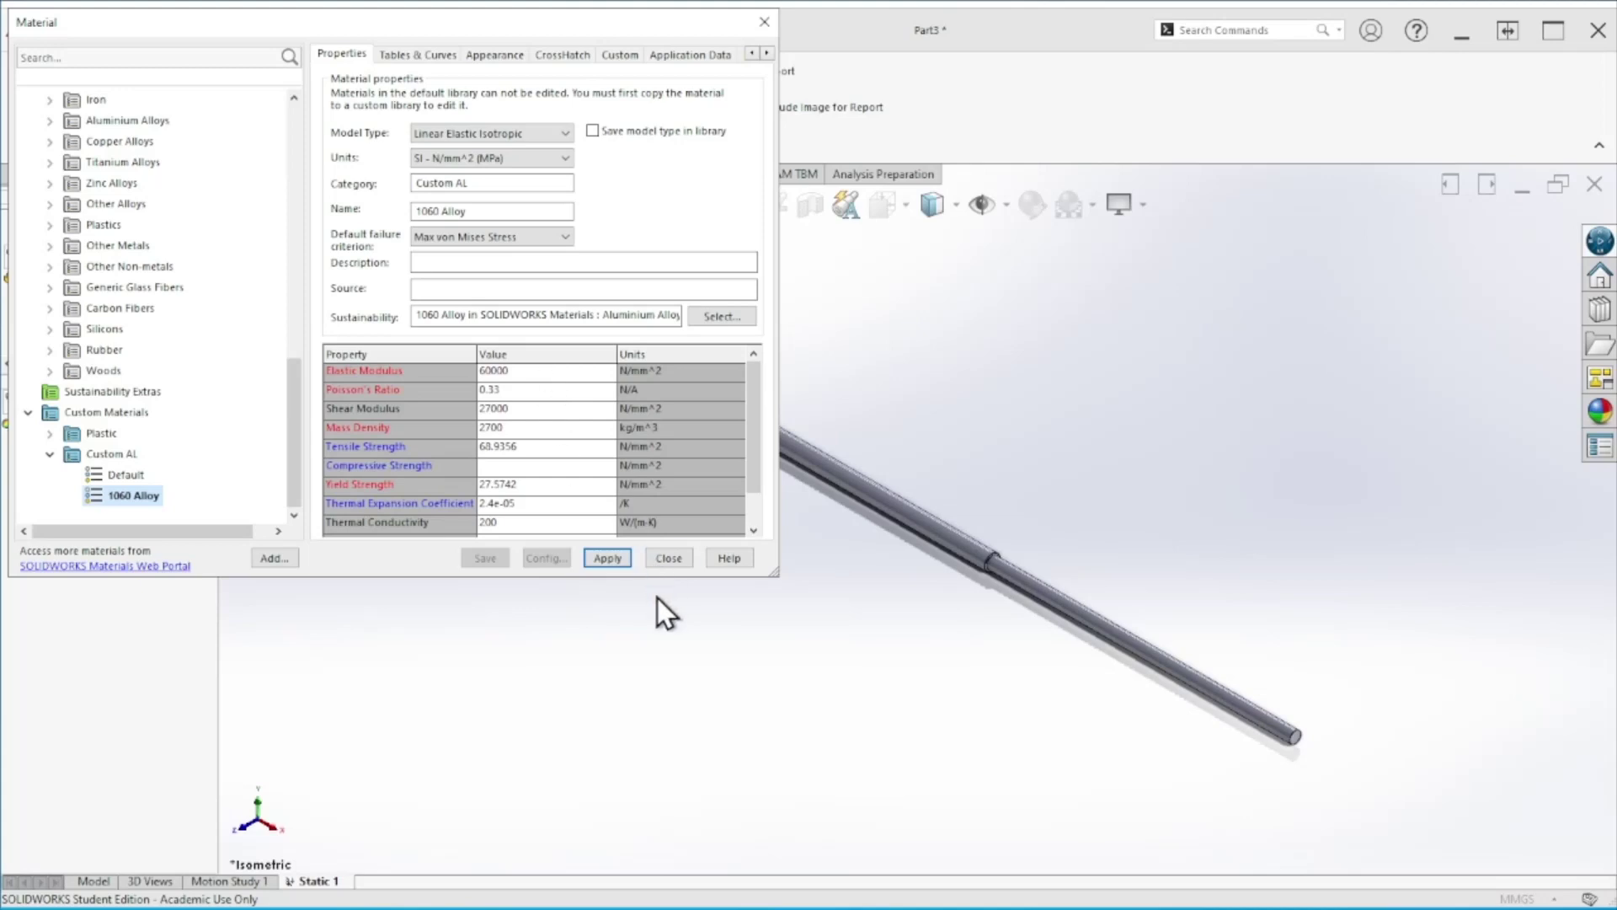
pyautogui.click(609, 559)
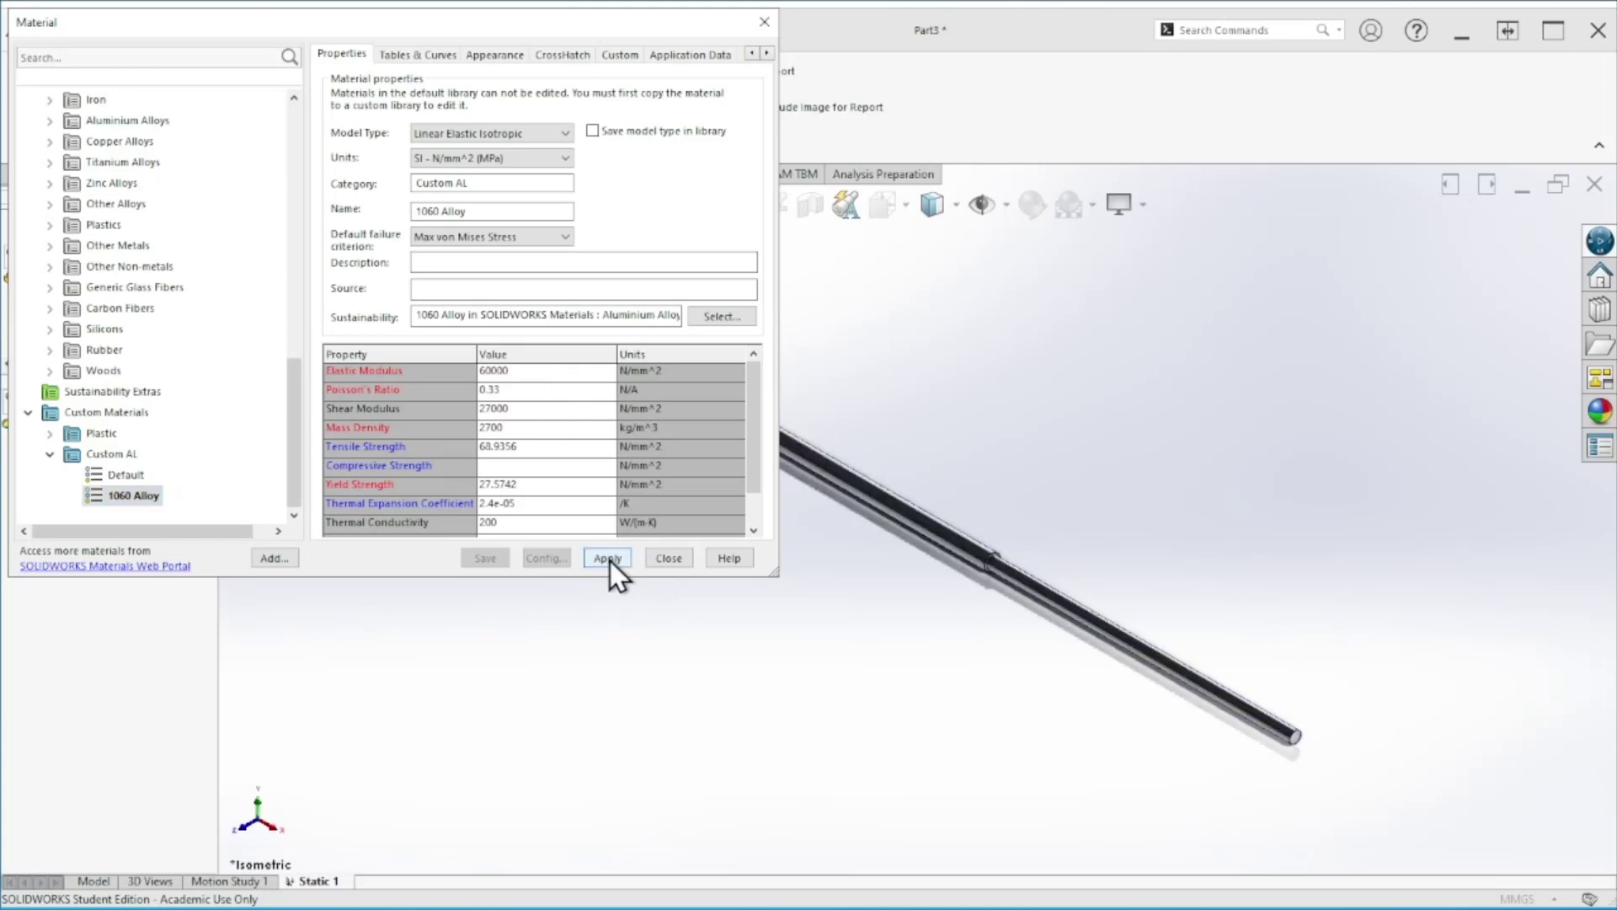
pyautogui.click(667, 561)
# Add a Fixed Geometry restraint on the bar's larger end face
pyautogui.rightClick(50, 487)
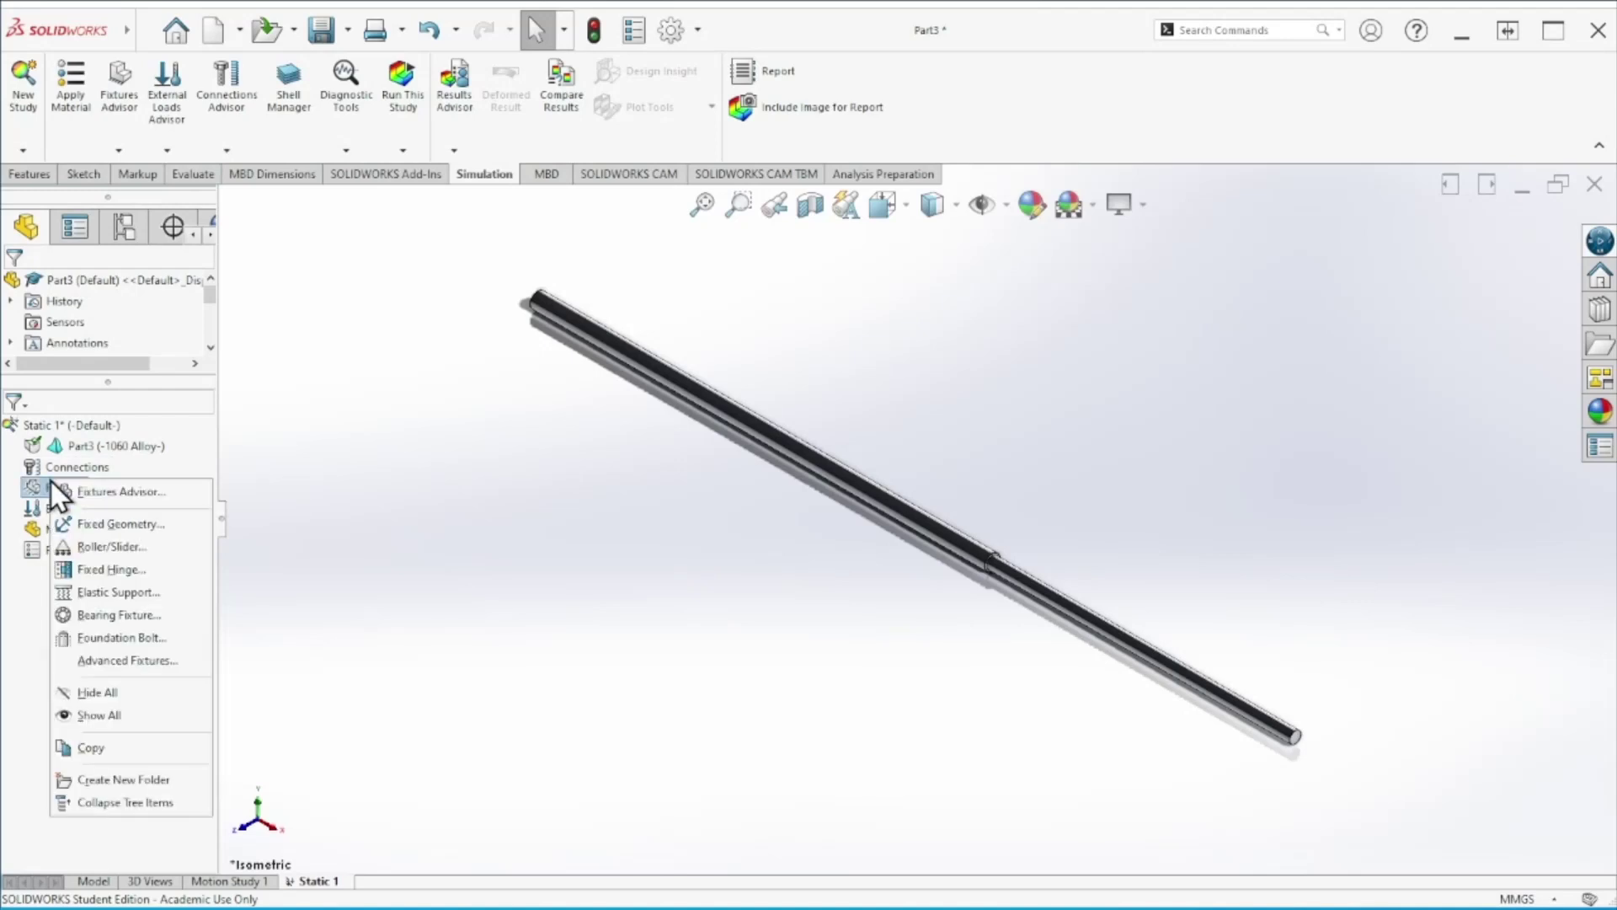
pyautogui.click(113, 524)
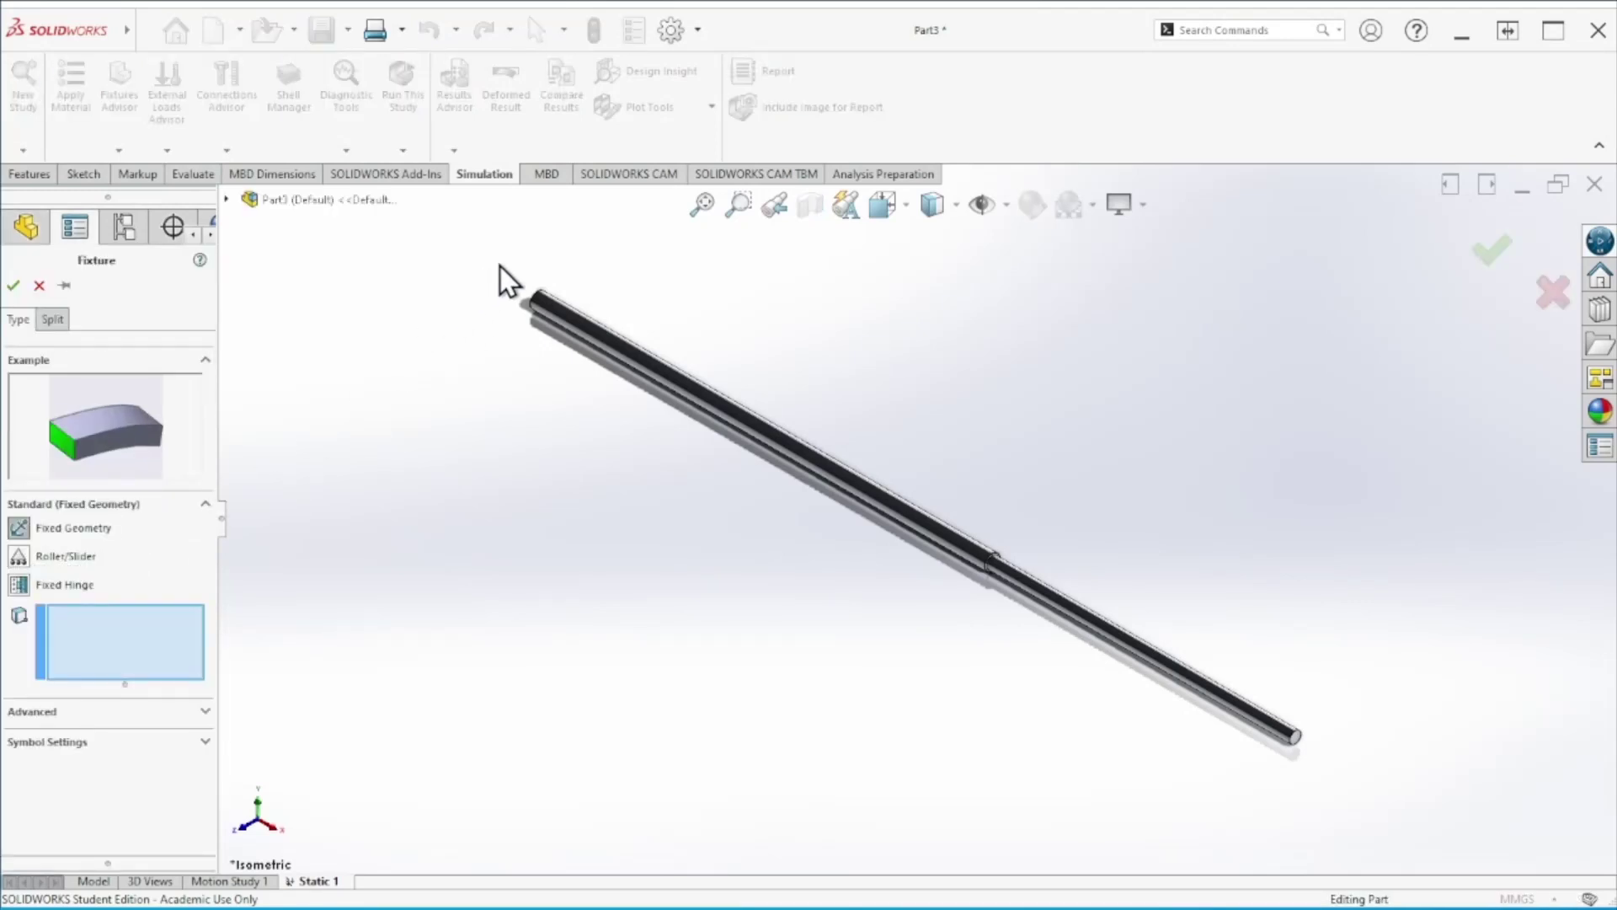
pyautogui.scroll(-3, 507, 289)
pyautogui.click(701, 386)
pyautogui.moveTo(705, 393); pyautogui.dragTo(1102, 701, button='middle')
pyautogui.click(950, 555)
pyautogui.moveTo(1072, 559); pyautogui.dragTo(1003, 615, button='middle')
pyautogui.click(1484, 249)
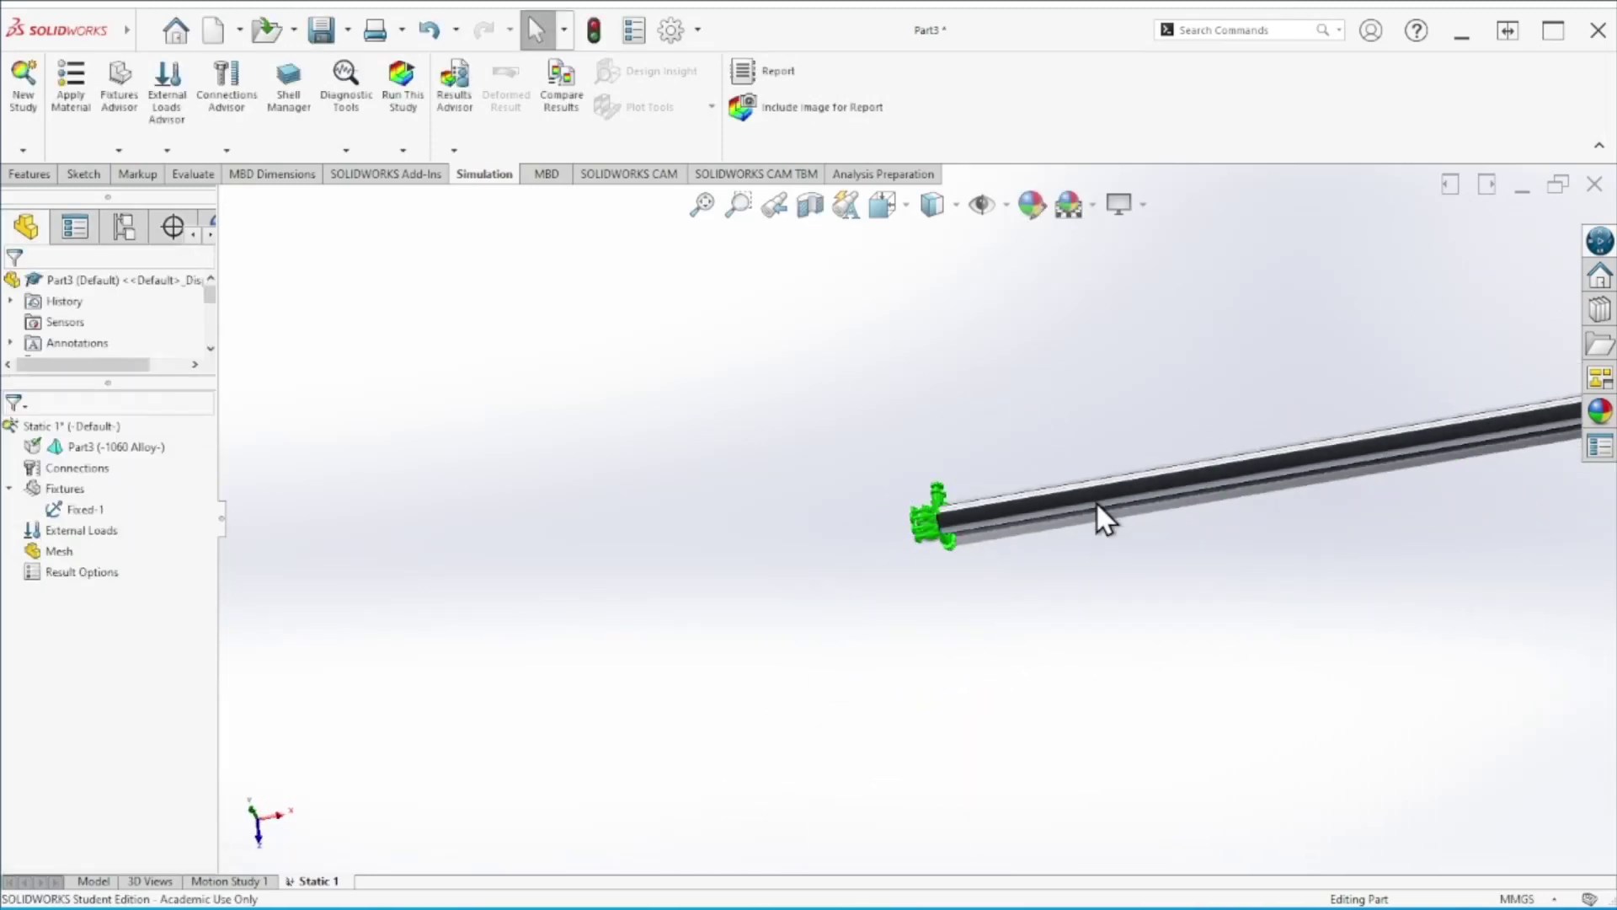
pyautogui.moveTo(1094, 502); pyautogui.dragTo(1034, 686, button='middle')
pyautogui.hotkey('ctrl', '7')
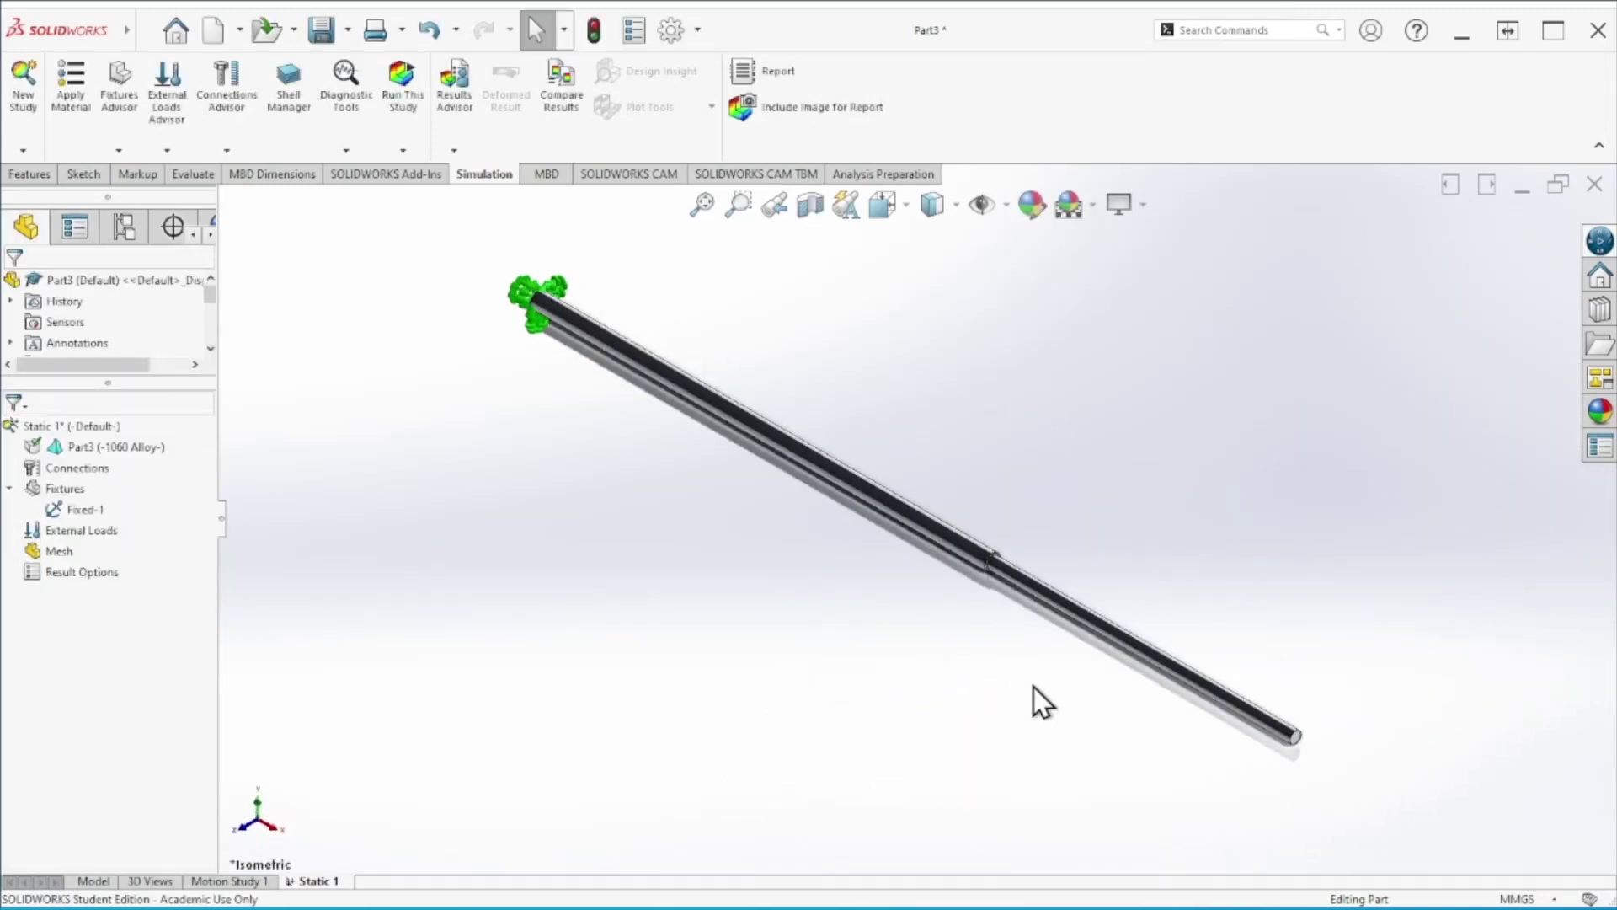
pyautogui.rightClick(84, 534)
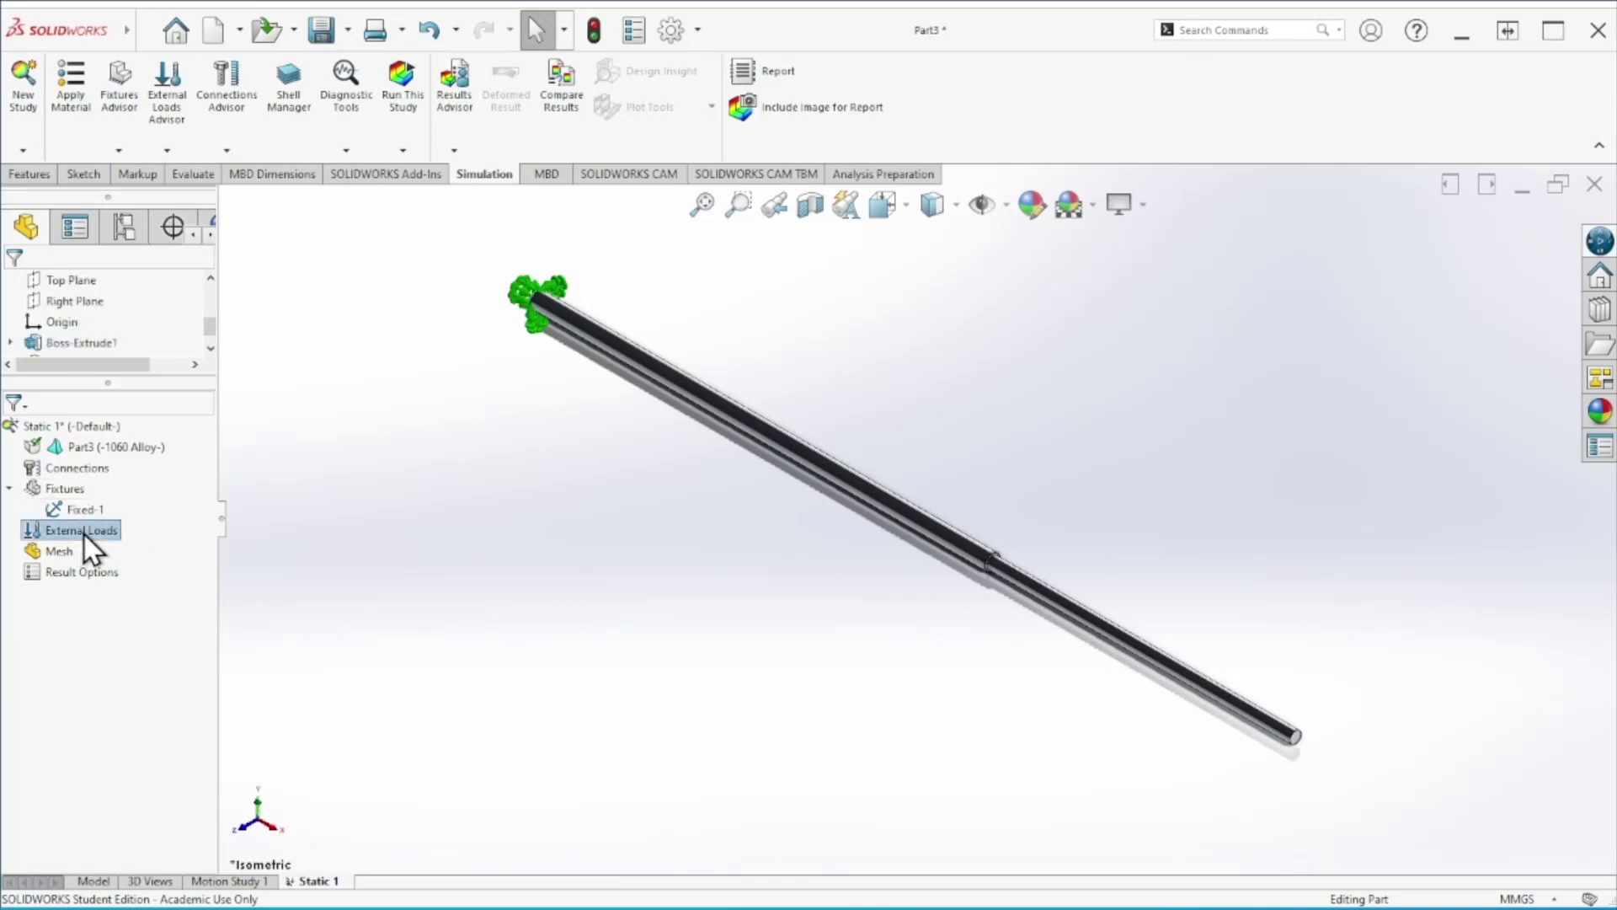
# Apply a reversed 10,000 N tensile force to the bar's small end face, checking Fig 1
pyautogui.click(153, 578)
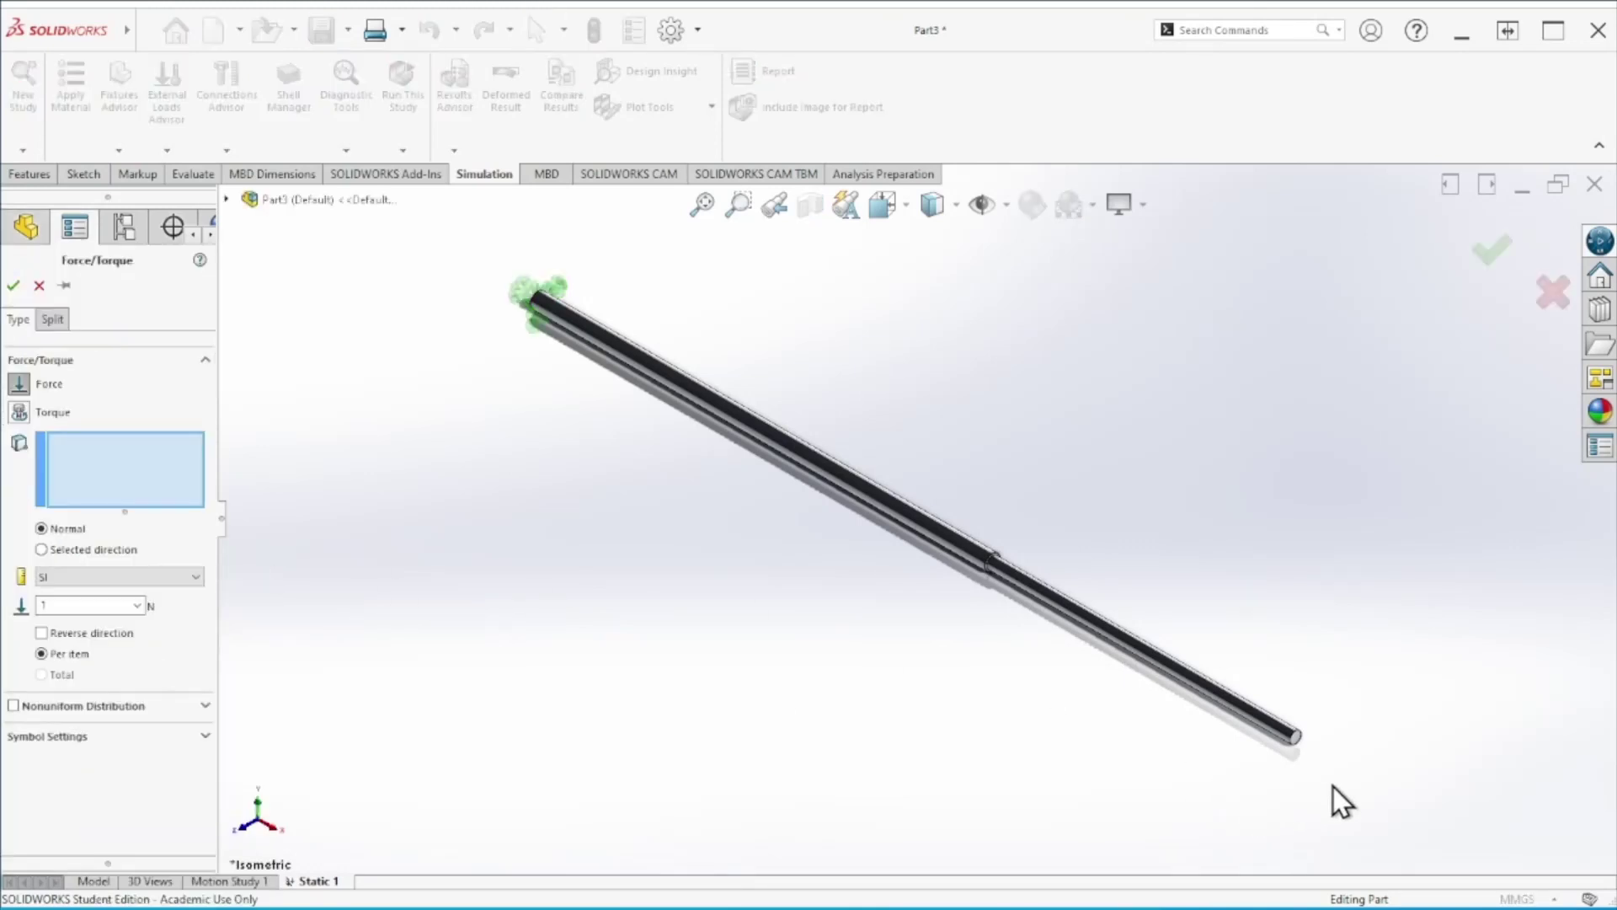
pyautogui.hotkey('alt', 'Tab')
pyautogui.moveTo(958, 92); pyautogui.dragTo(670, 101)
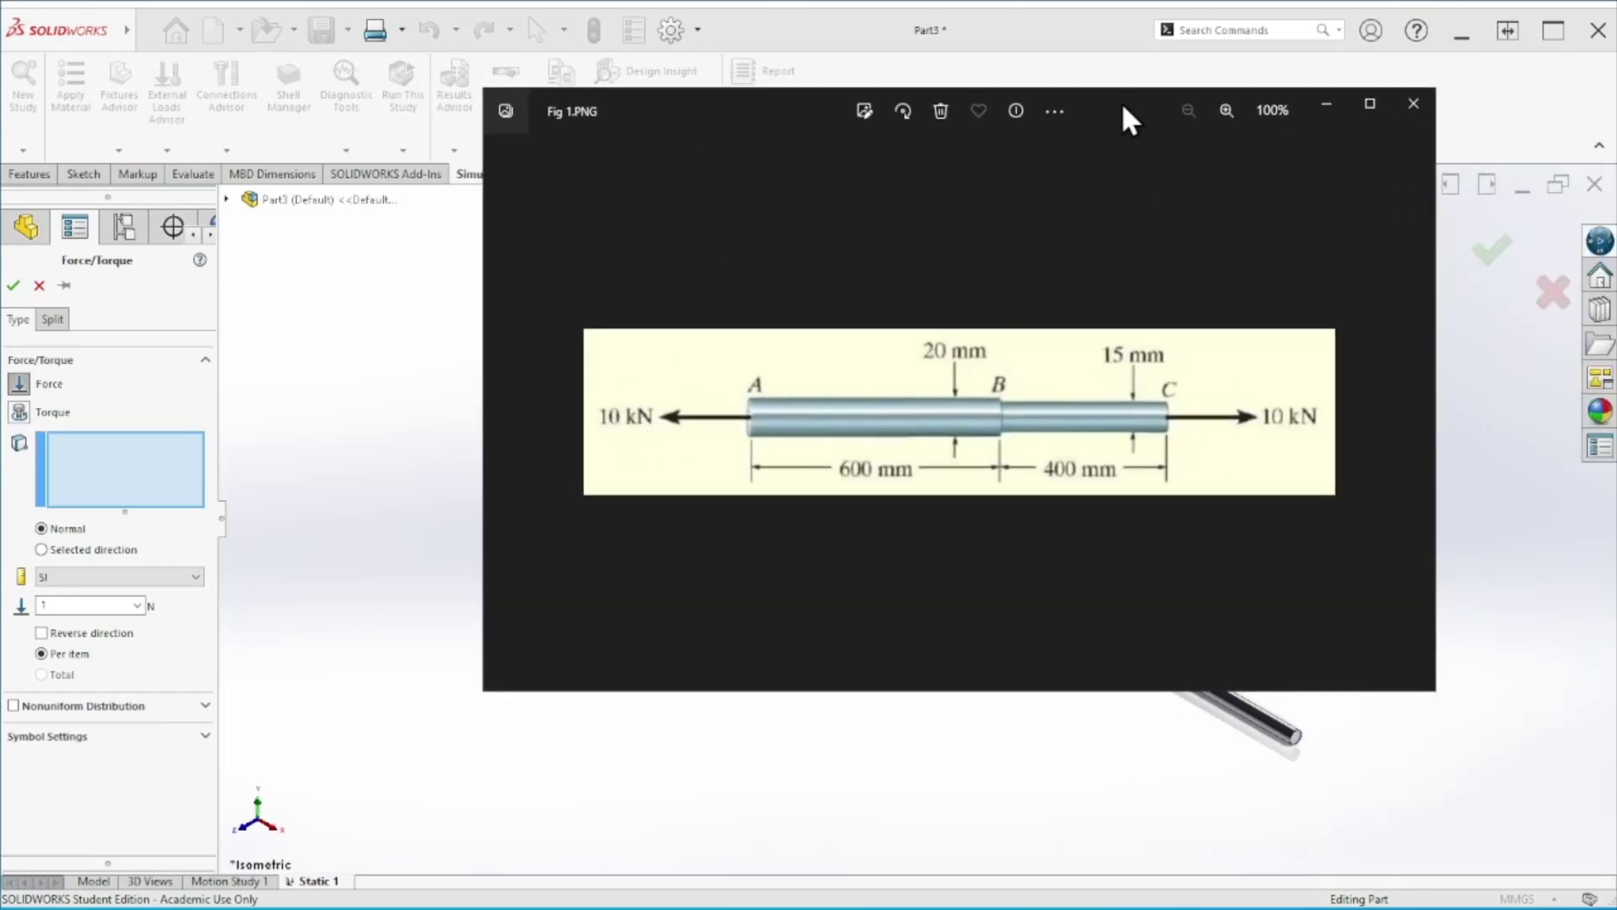
pyautogui.hotkey('alt', 'Tab')
pyautogui.scroll(-8, 1348, 711)
pyautogui.click(1074, 524)
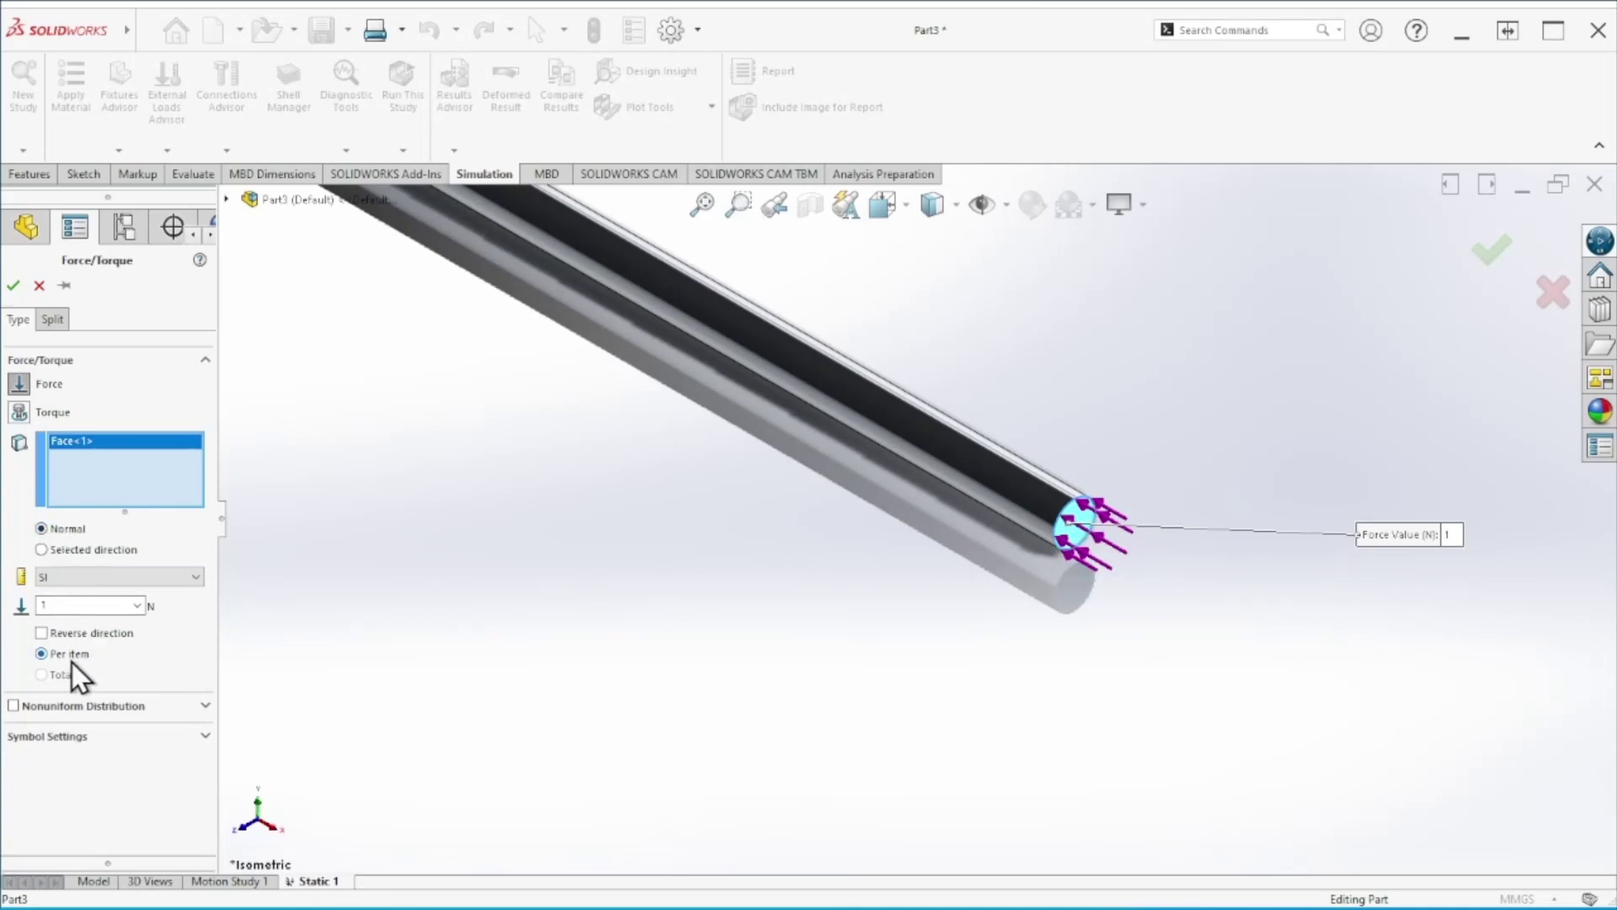
pyautogui.click(83, 634)
pyautogui.click(85, 604)
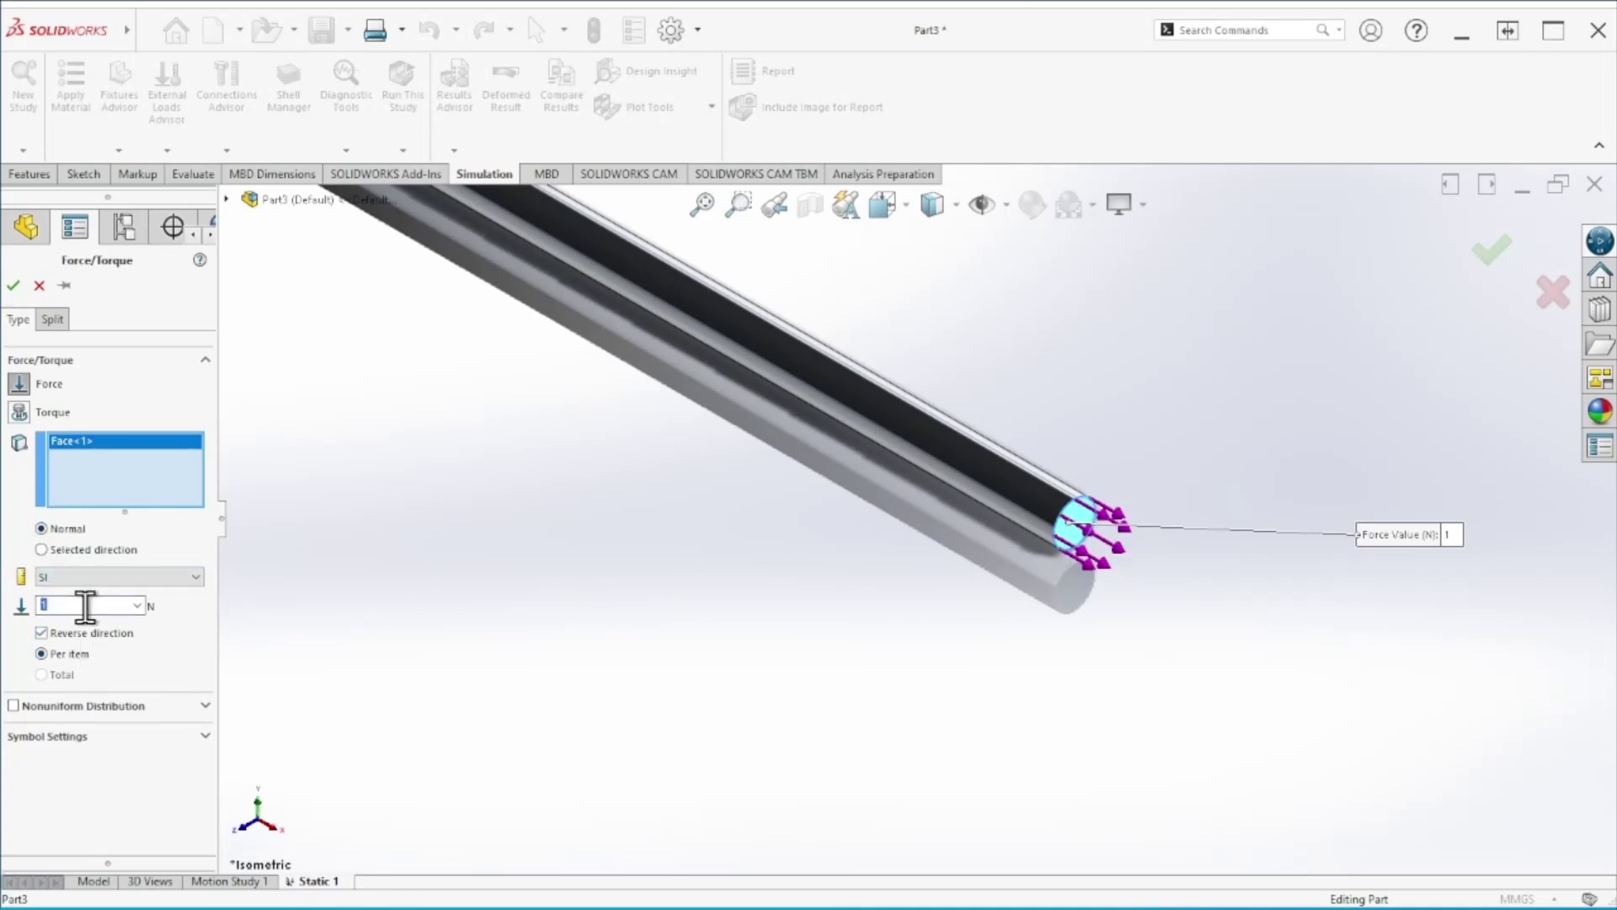
pyautogui.write('10000')
pyautogui.press('Tab')
pyautogui.click(14, 288)
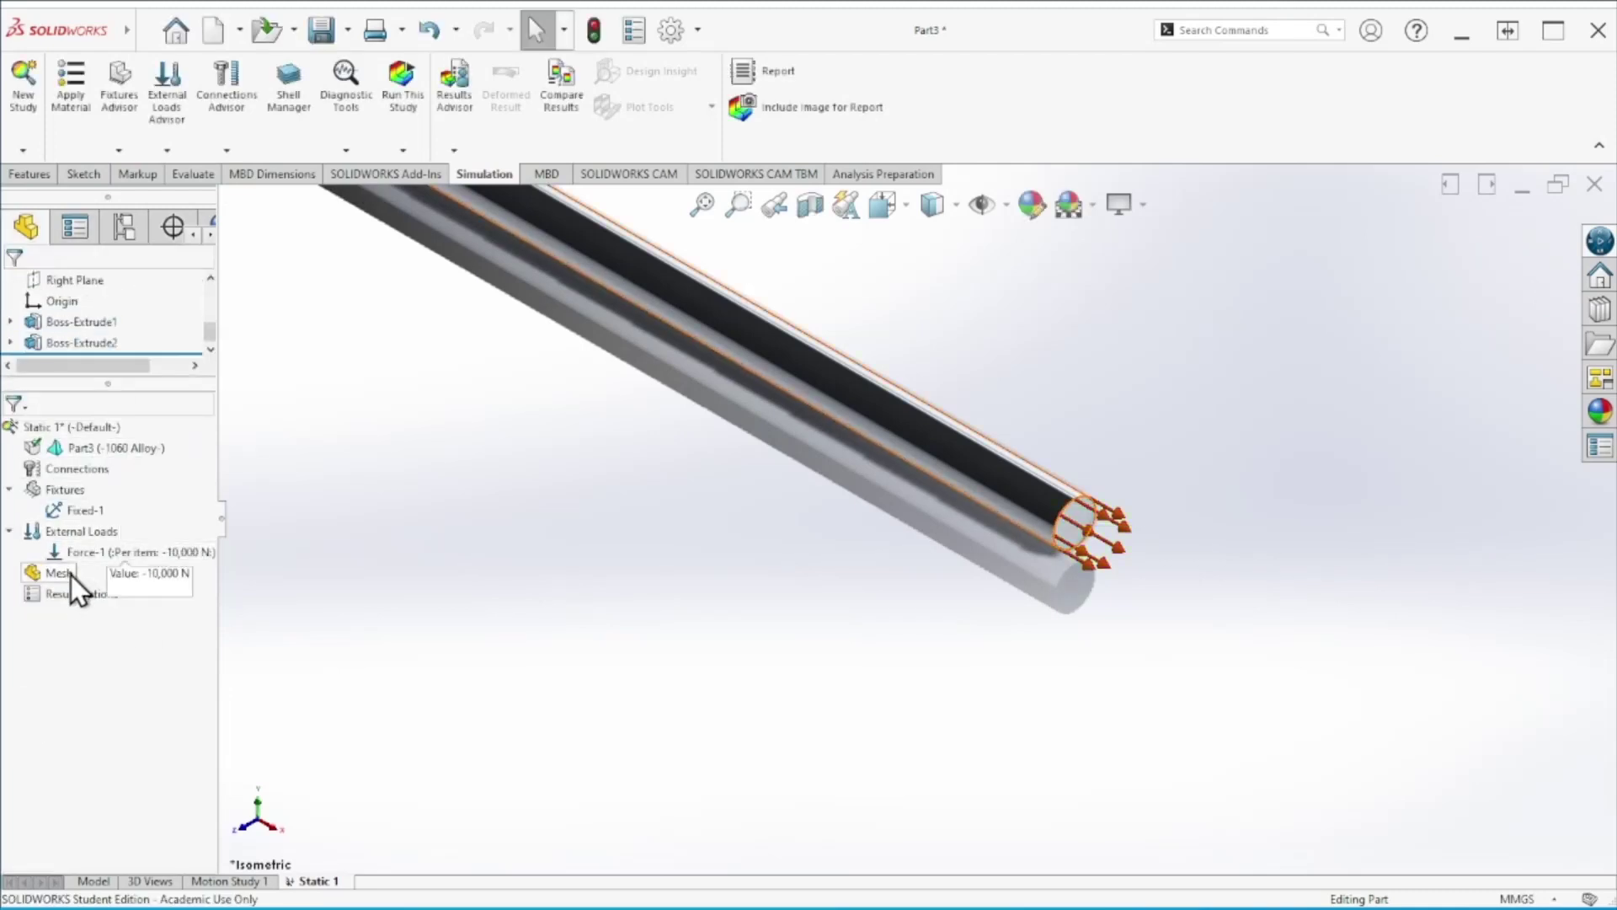
# Mesh the stepped bar with the default mesh density settings
pyautogui.rightClick(48, 579)
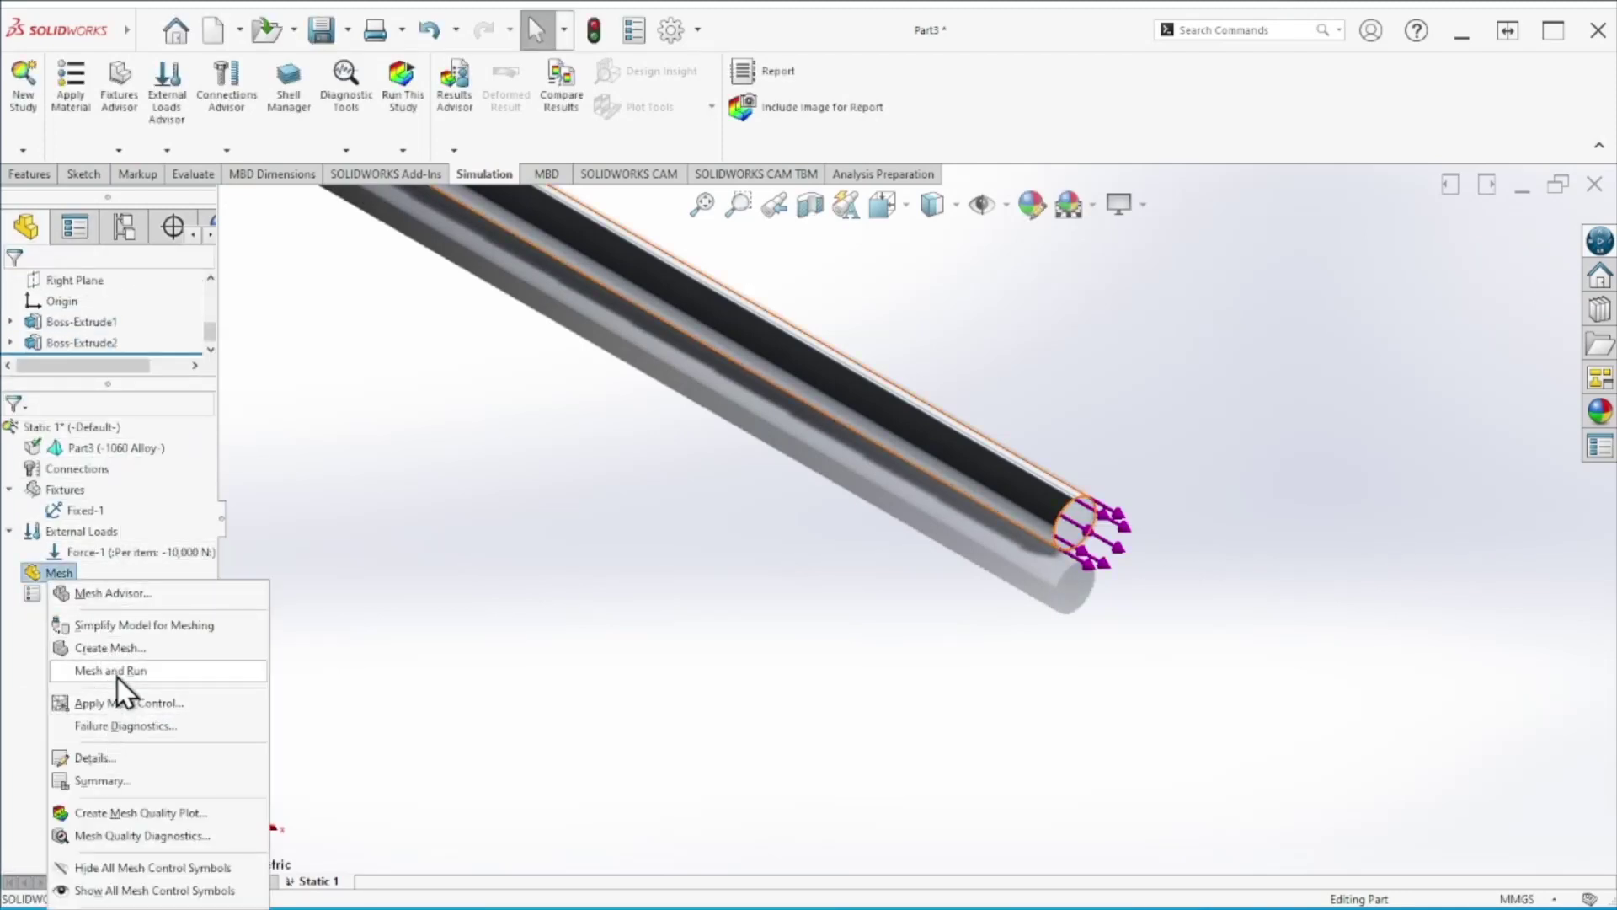
pyautogui.click(128, 648)
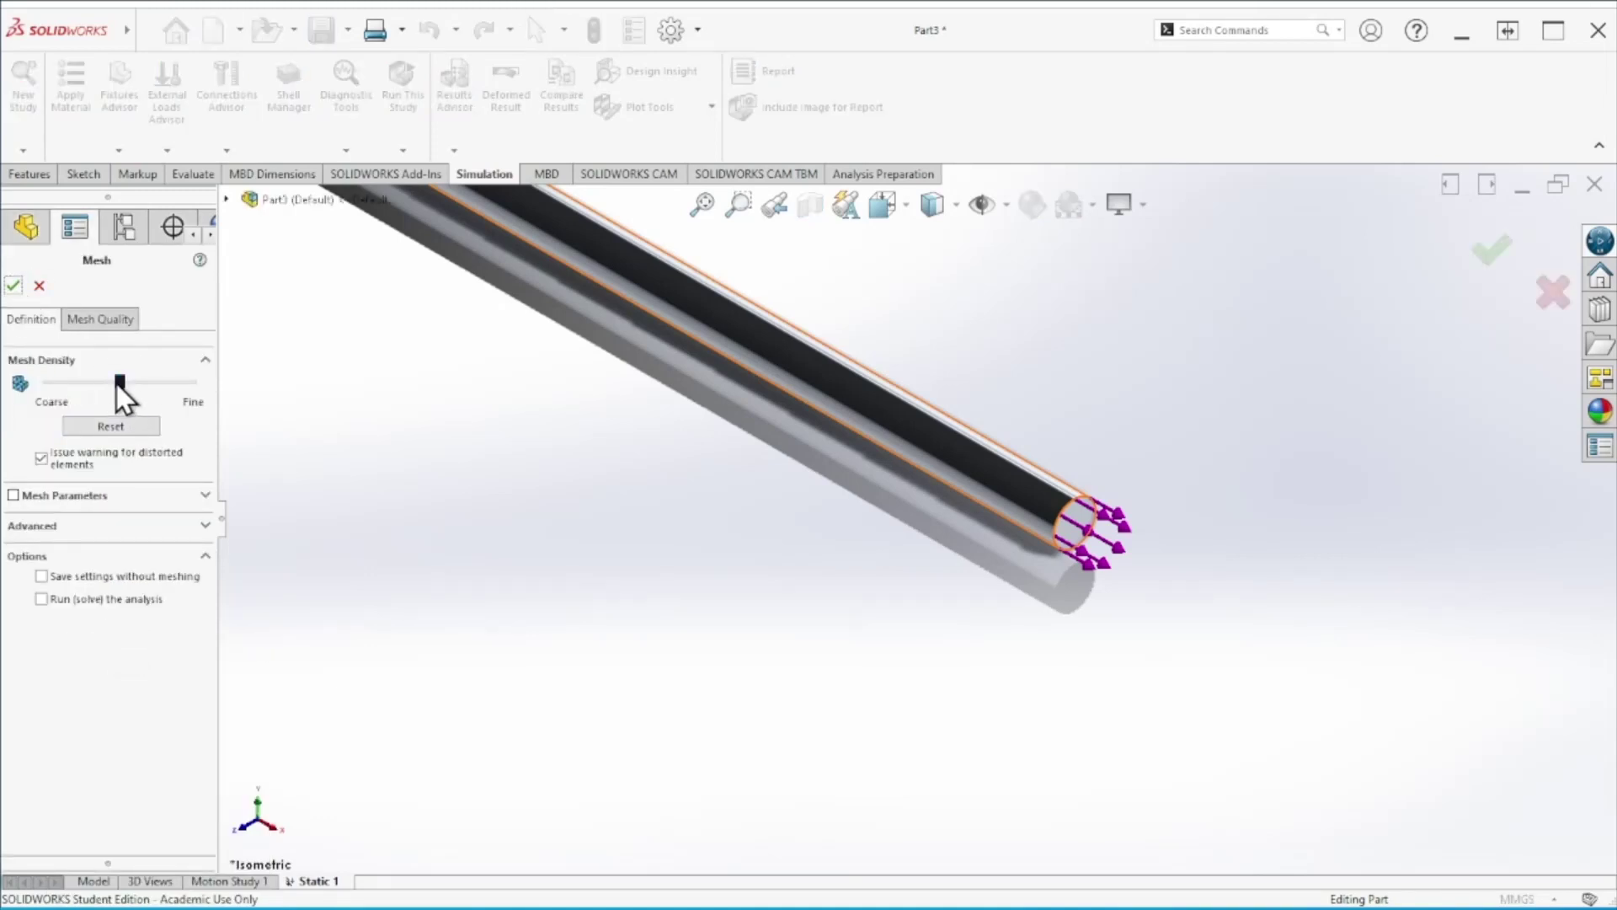
pyautogui.click(13, 285)
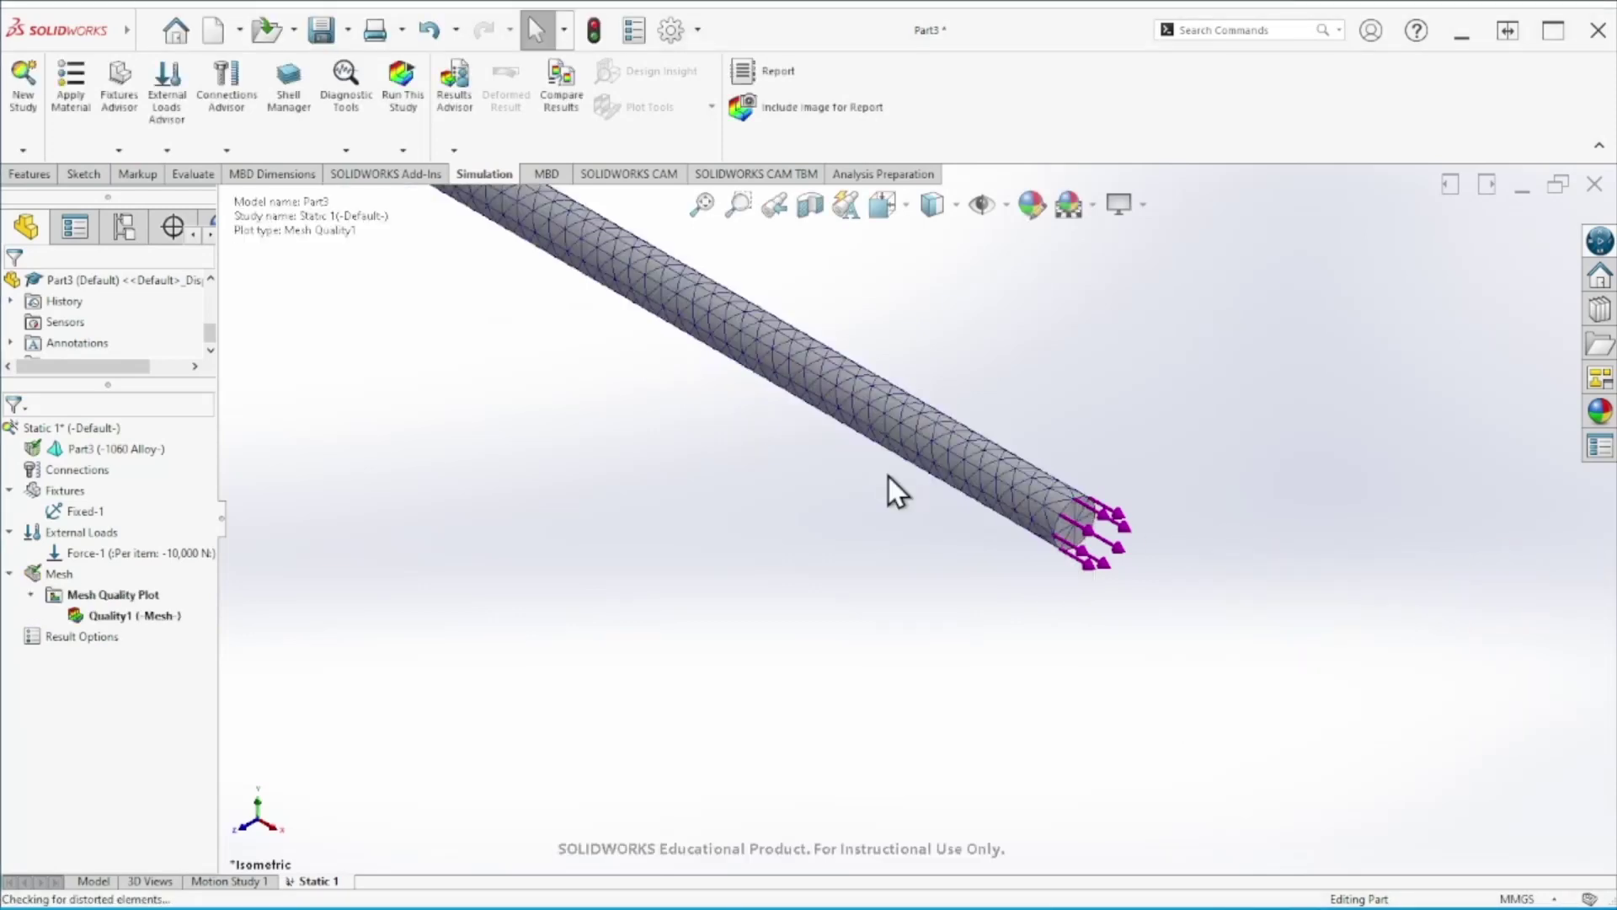
pyautogui.scroll(5, 888, 475)
pyautogui.scroll(-3, 657, 350)
pyautogui.scroll(3, 661, 366)
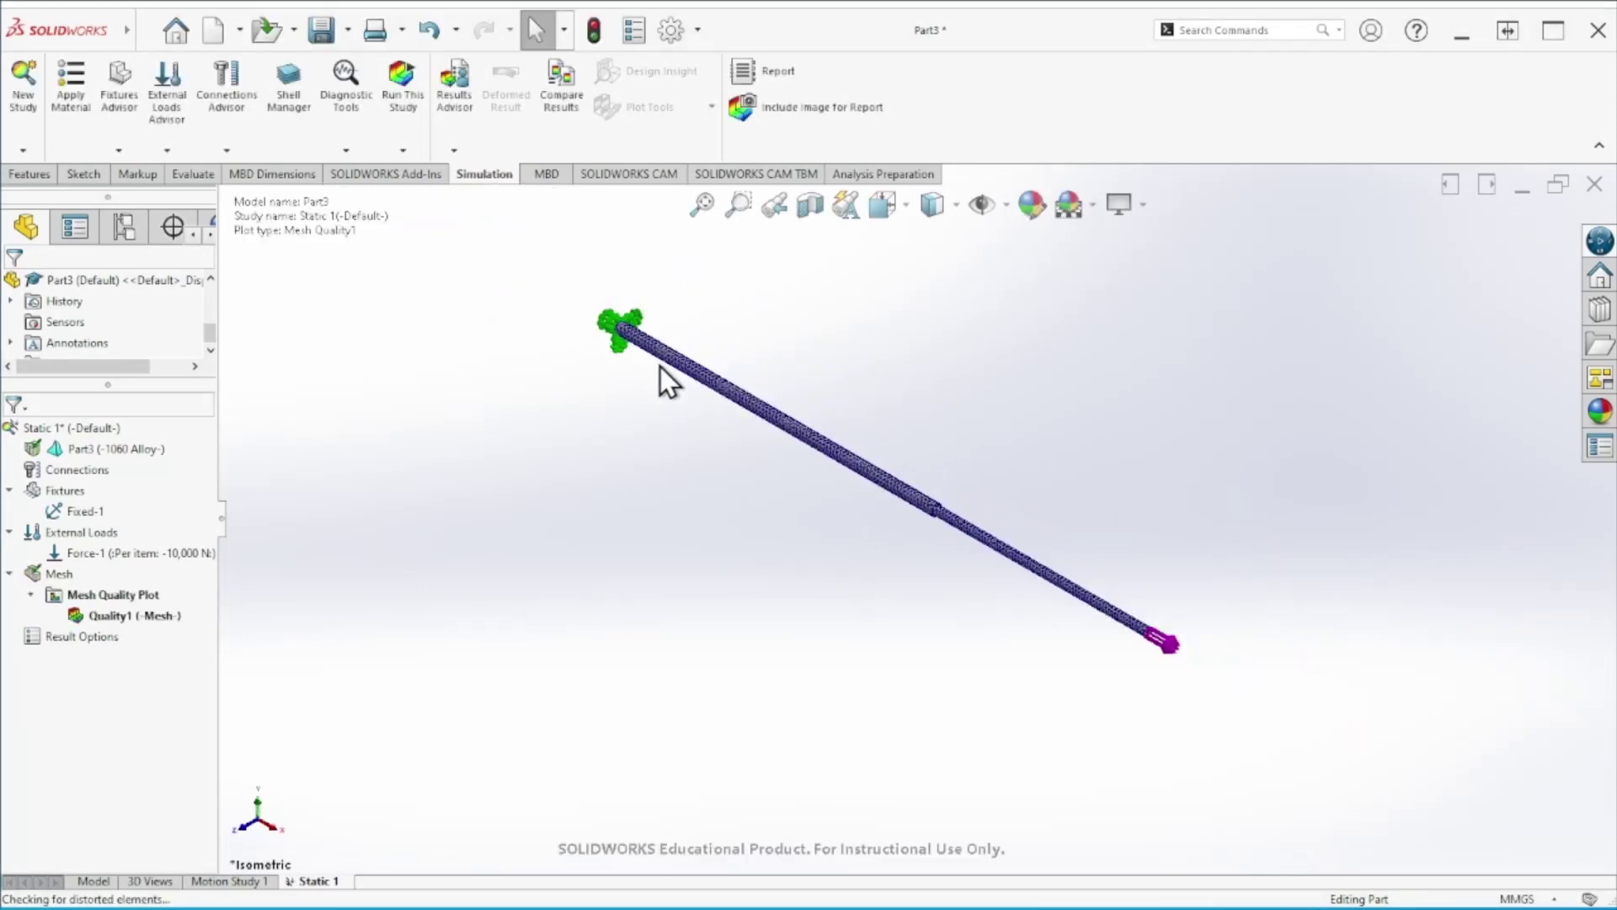
pyautogui.scroll(-2, 735, 301)
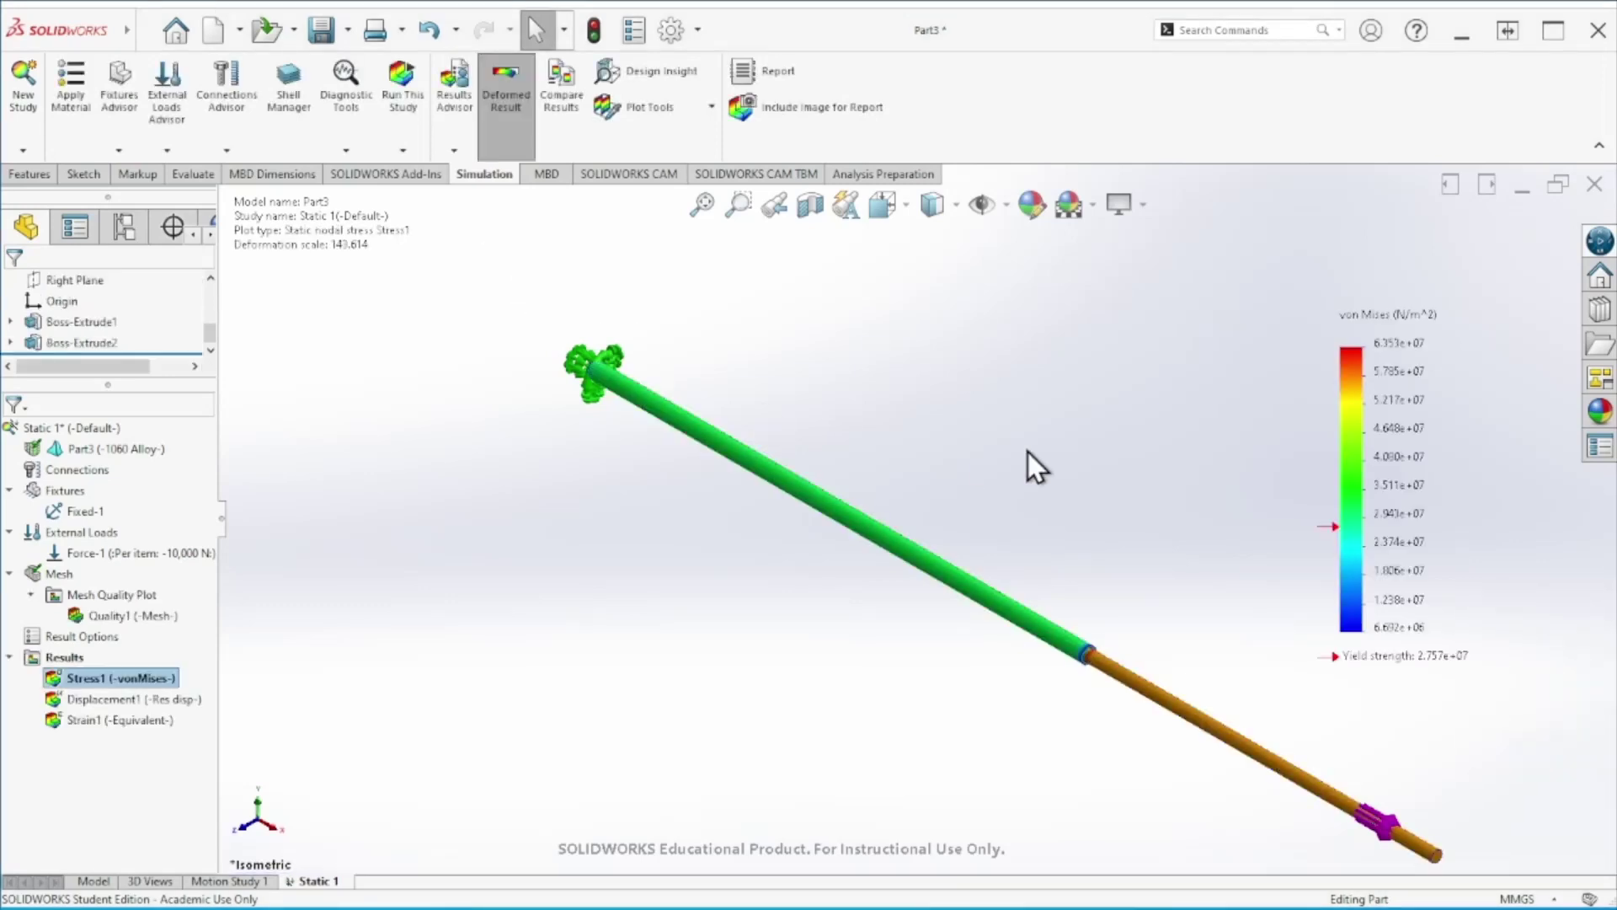
# Set the Stress1 plot to N/mm^2 (MPa) units with floating legend number format
pyautogui.moveTo(536, 631); pyautogui.dragTo(554, 679, button='middle')
pyautogui.hotkey('ctrl', '7')
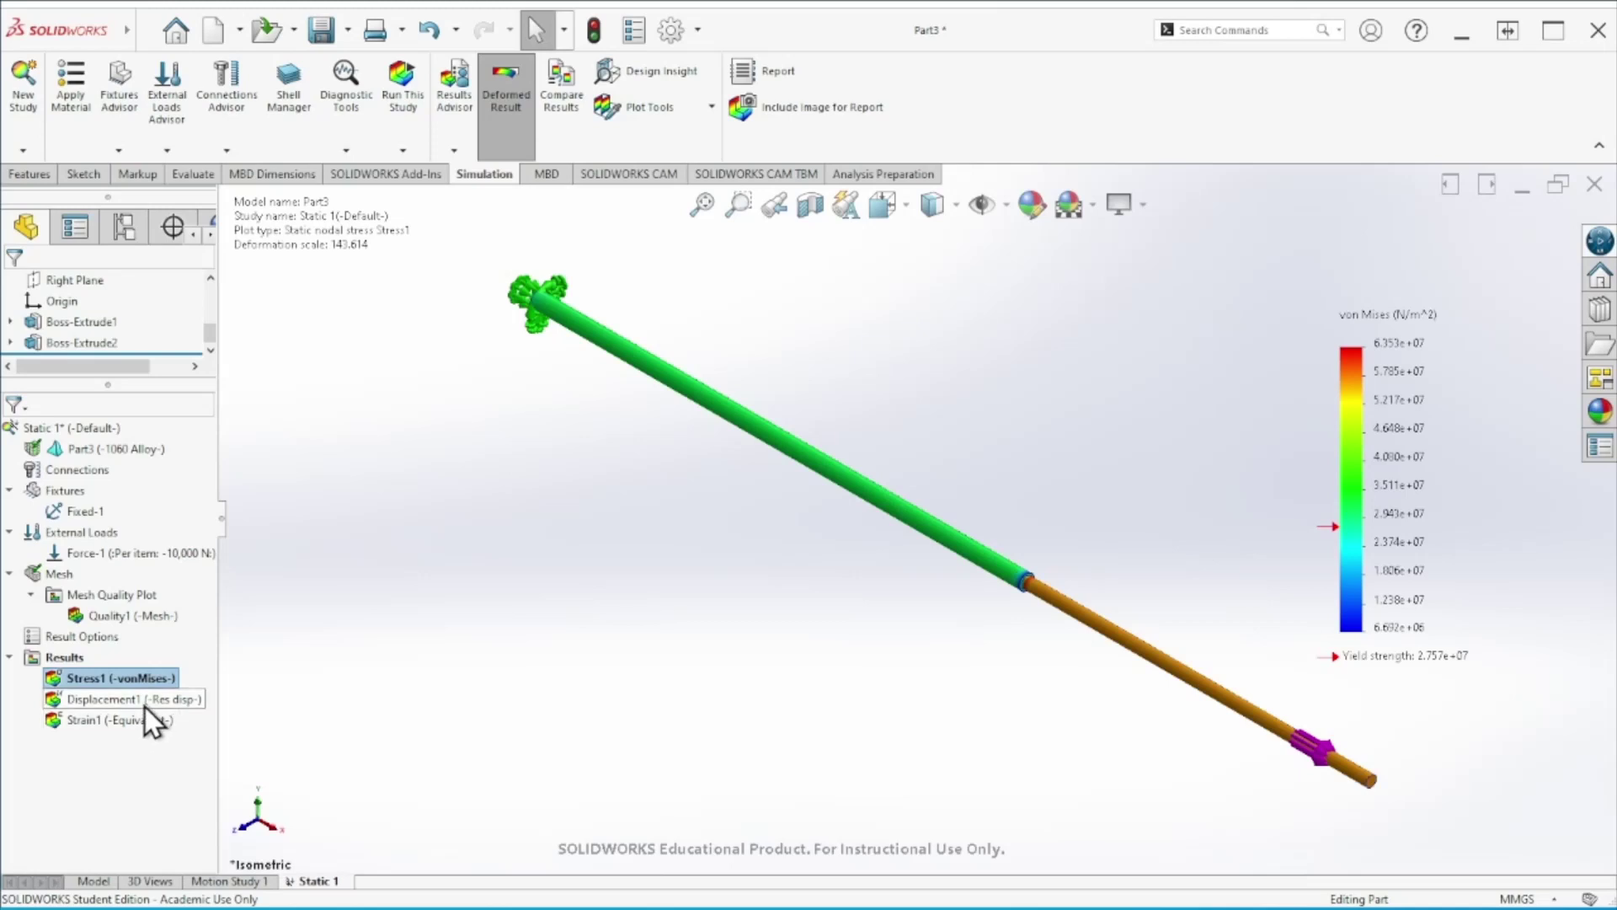
pyautogui.doubleClick(109, 679)
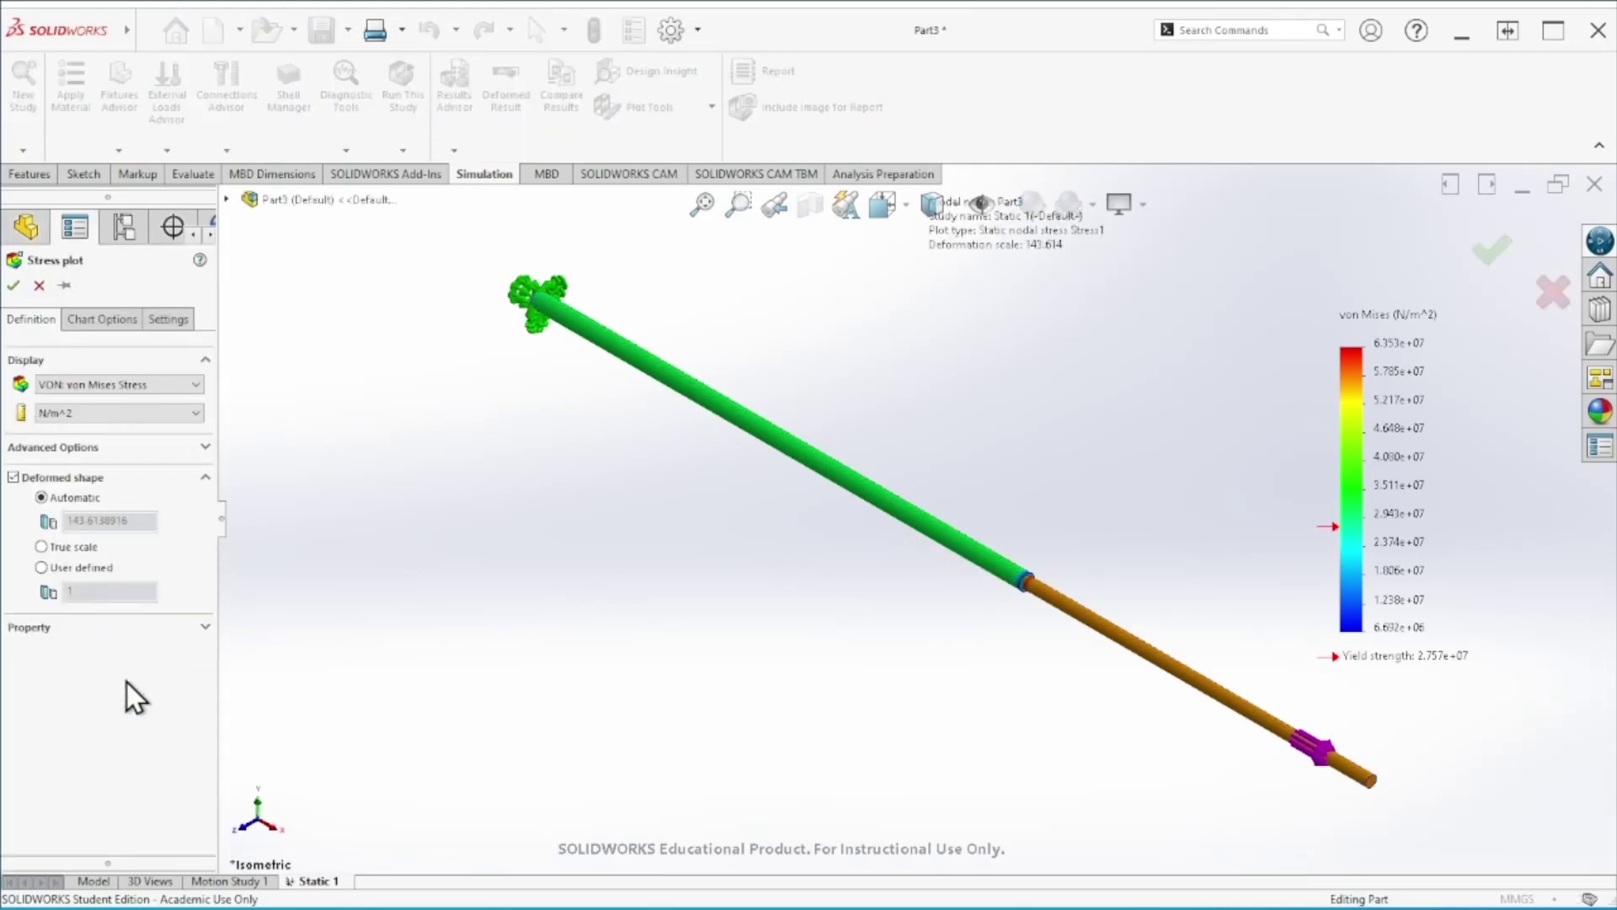
pyautogui.click(84, 412)
pyautogui.click(100, 465)
pyautogui.click(108, 320)
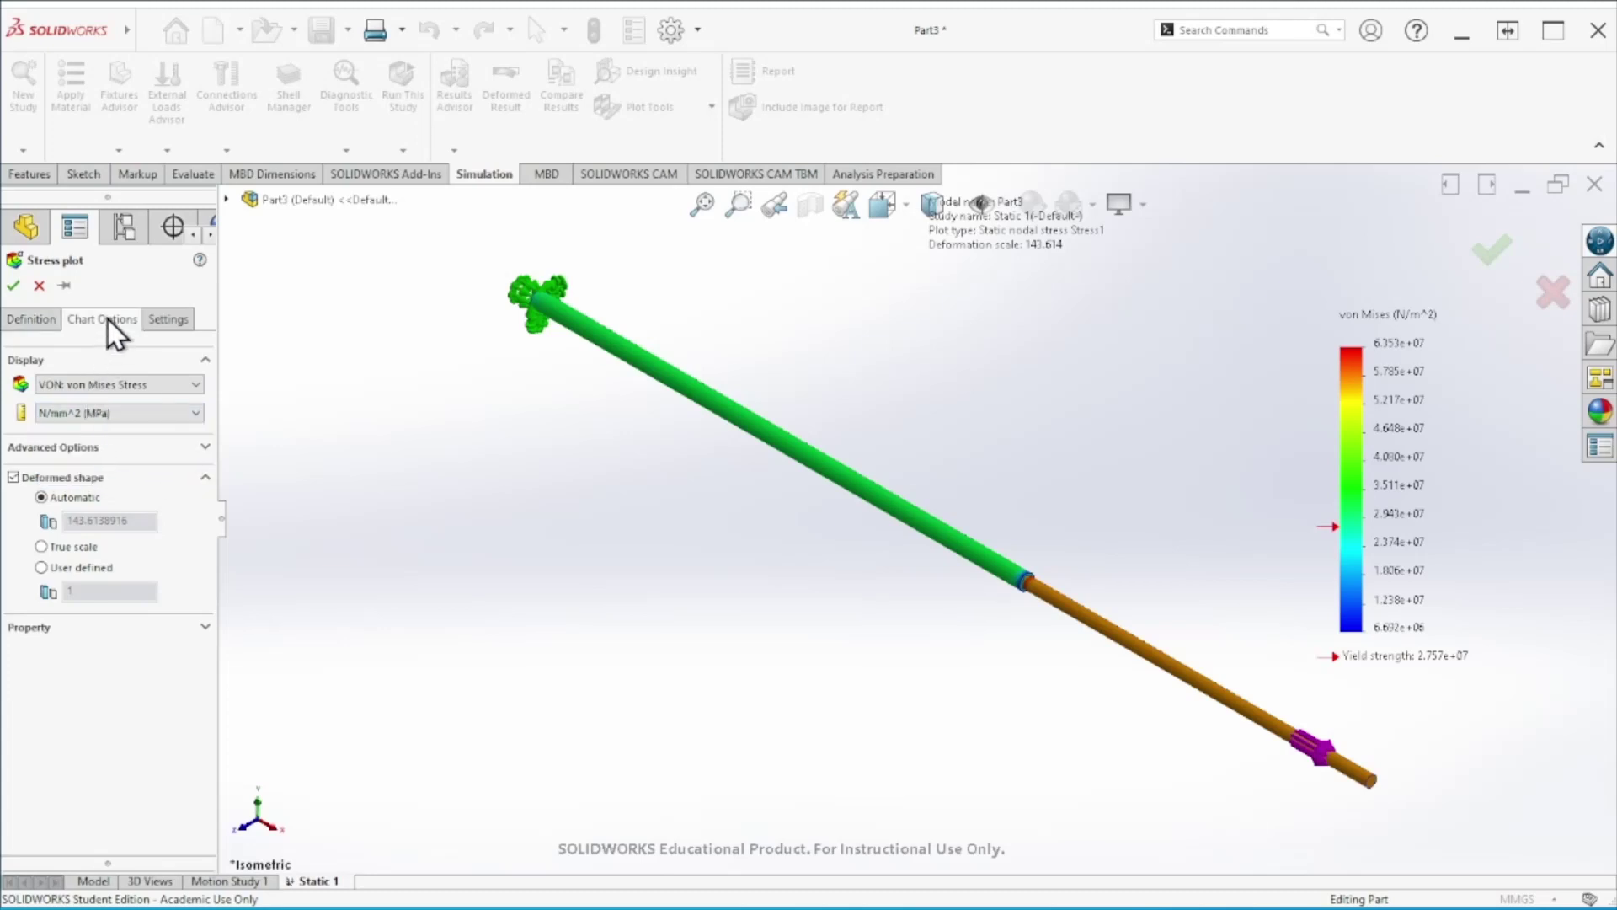
pyautogui.scroll(-3, 87, 586)
pyautogui.click(96, 722)
pyautogui.click(94, 753)
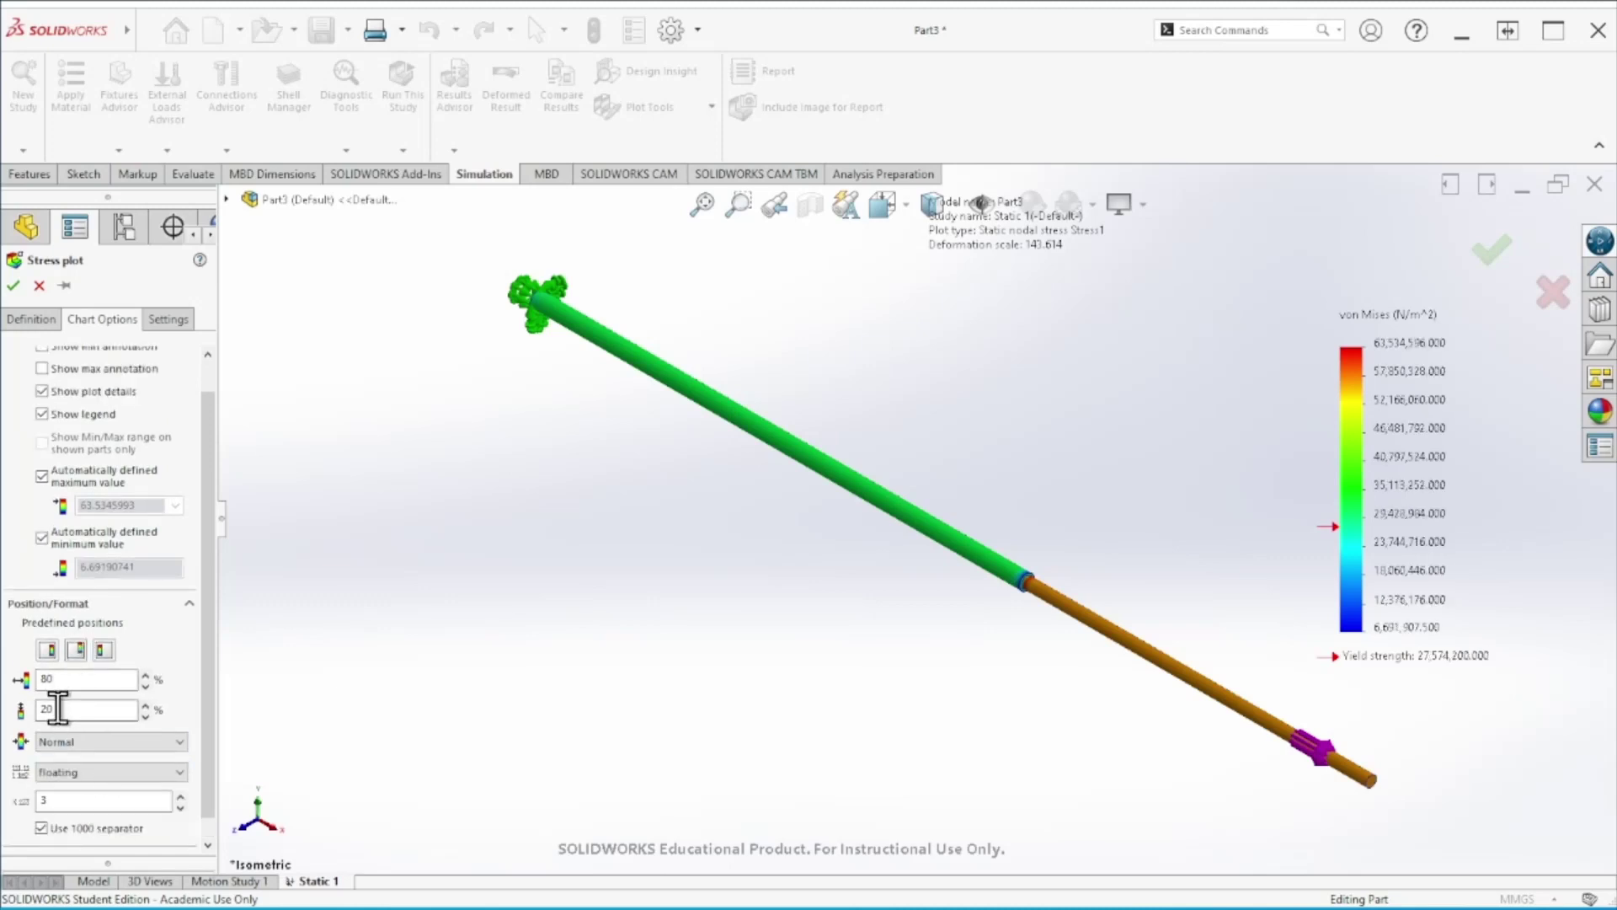
pyautogui.scroll(-1, 56, 708)
pyautogui.click(13, 287)
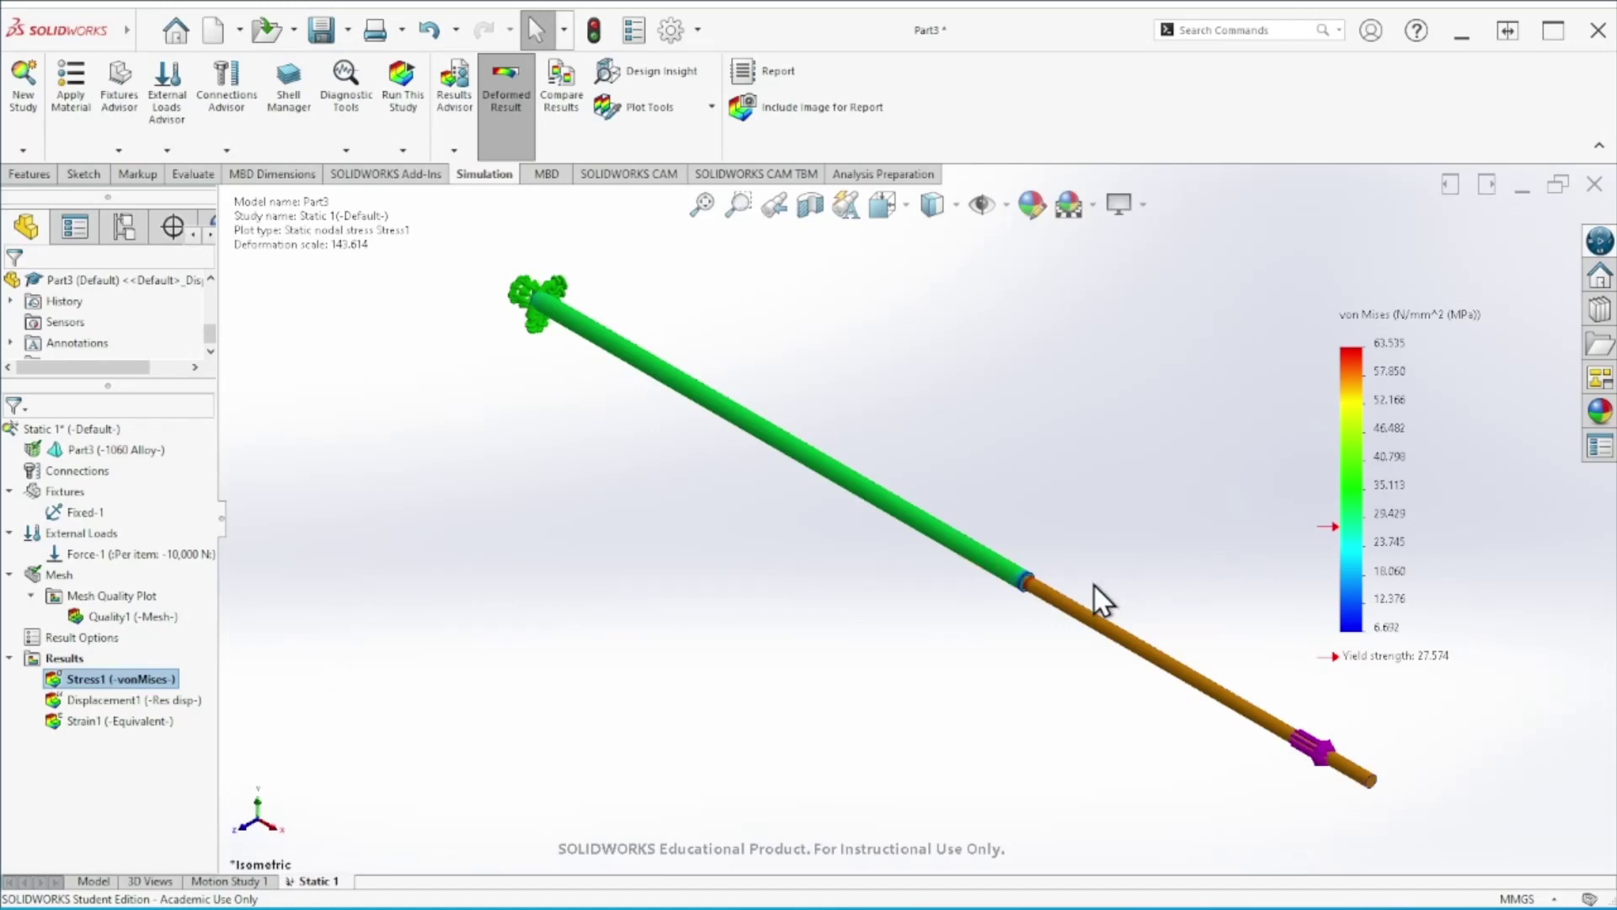
# Keep Displacement1 in mm and set its legend to floating format, showing a 0.696 mm maximum
pyautogui.doubleClick(141, 699)
pyautogui.scroll(-3, 131, 320)
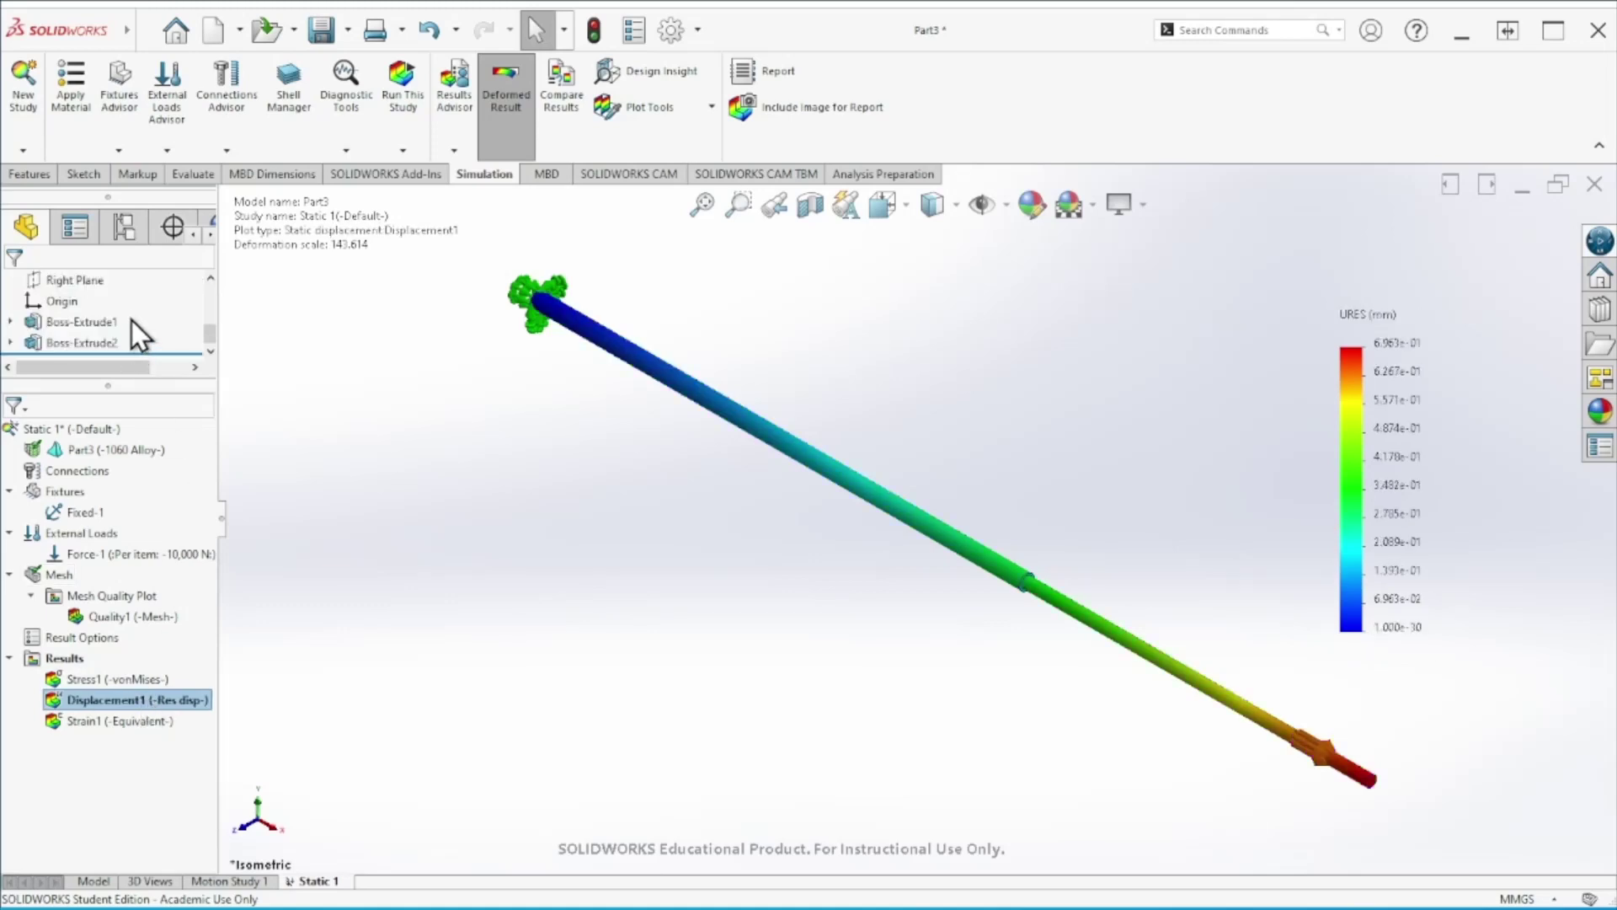
pyautogui.doubleClick(184, 697)
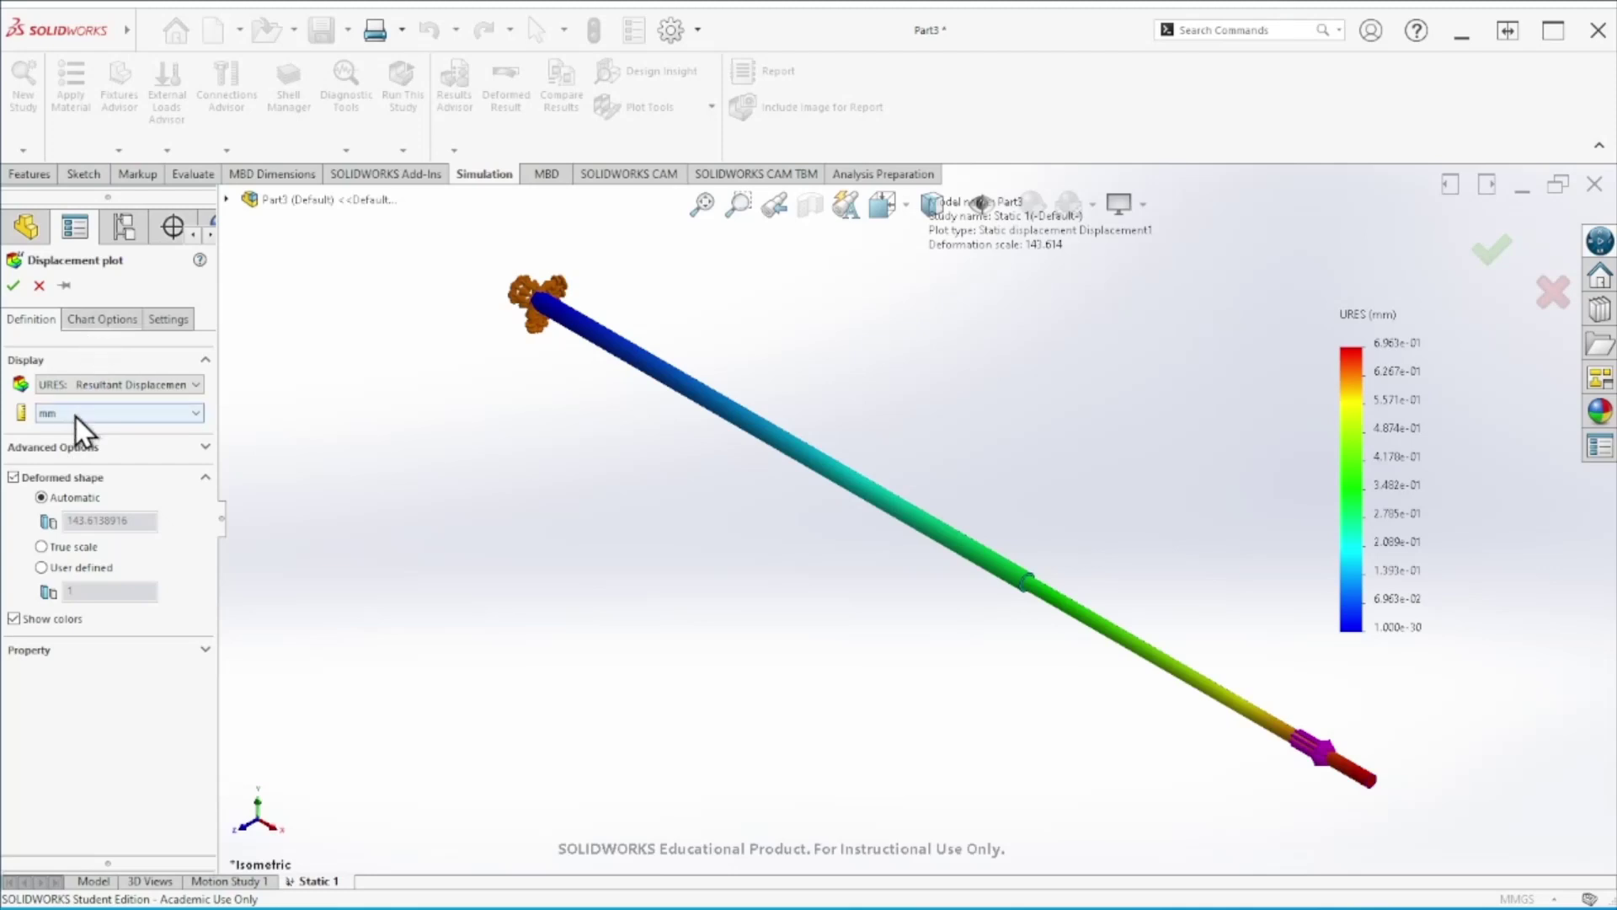
pyautogui.click(95, 415)
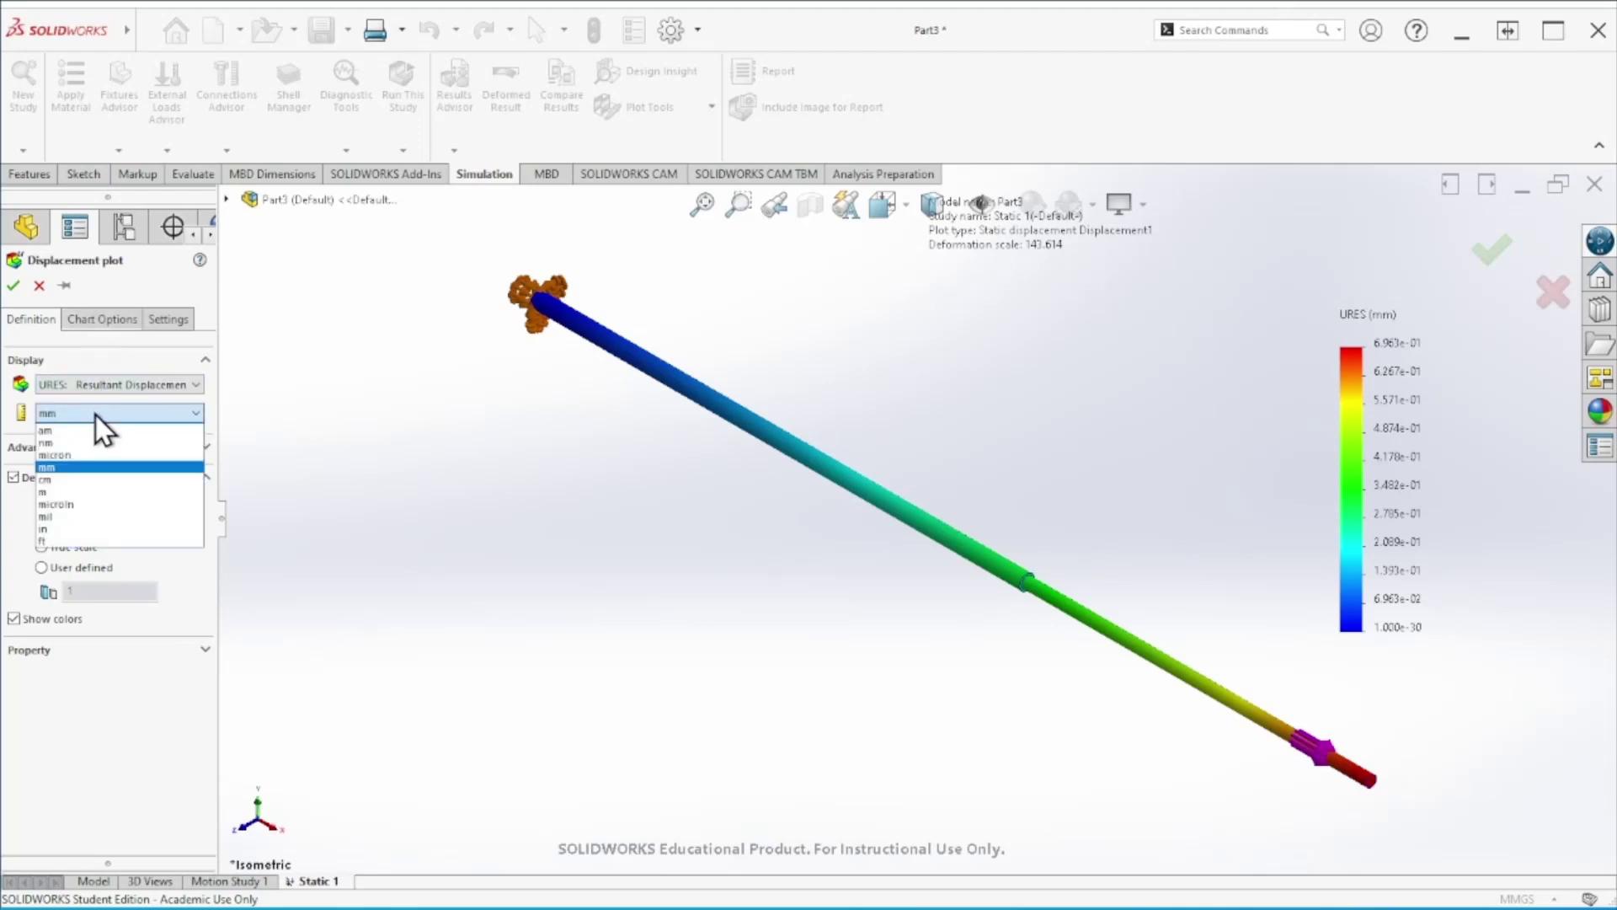
pyautogui.click(97, 468)
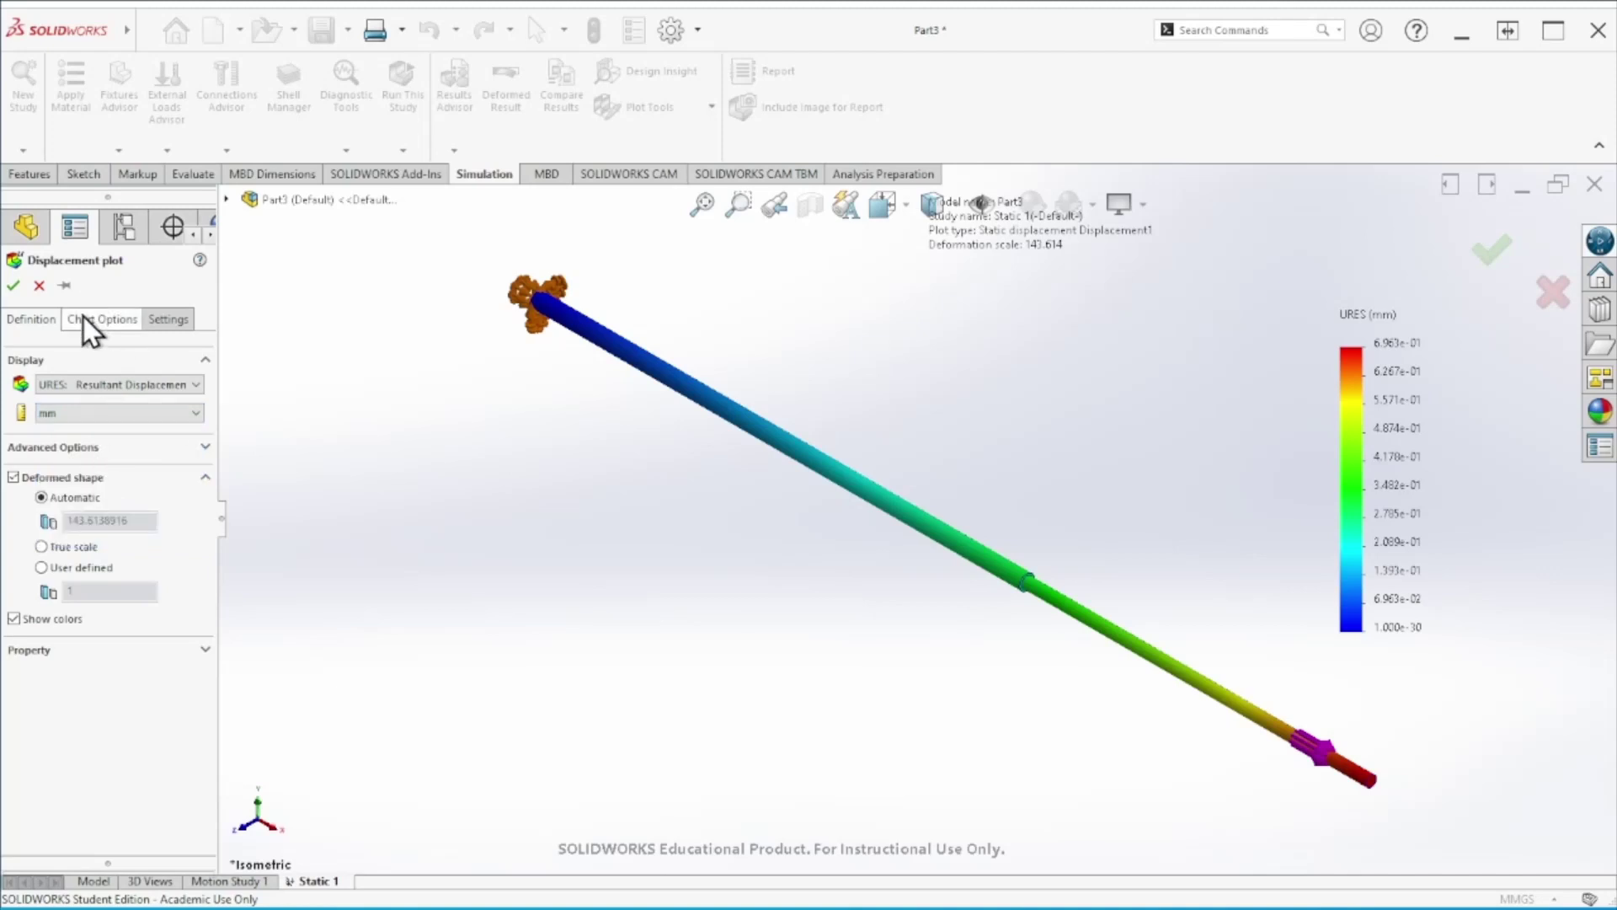
pyautogui.click(84, 318)
pyautogui.click(115, 807)
pyautogui.click(75, 833)
pyautogui.scroll(-2, 213, 630)
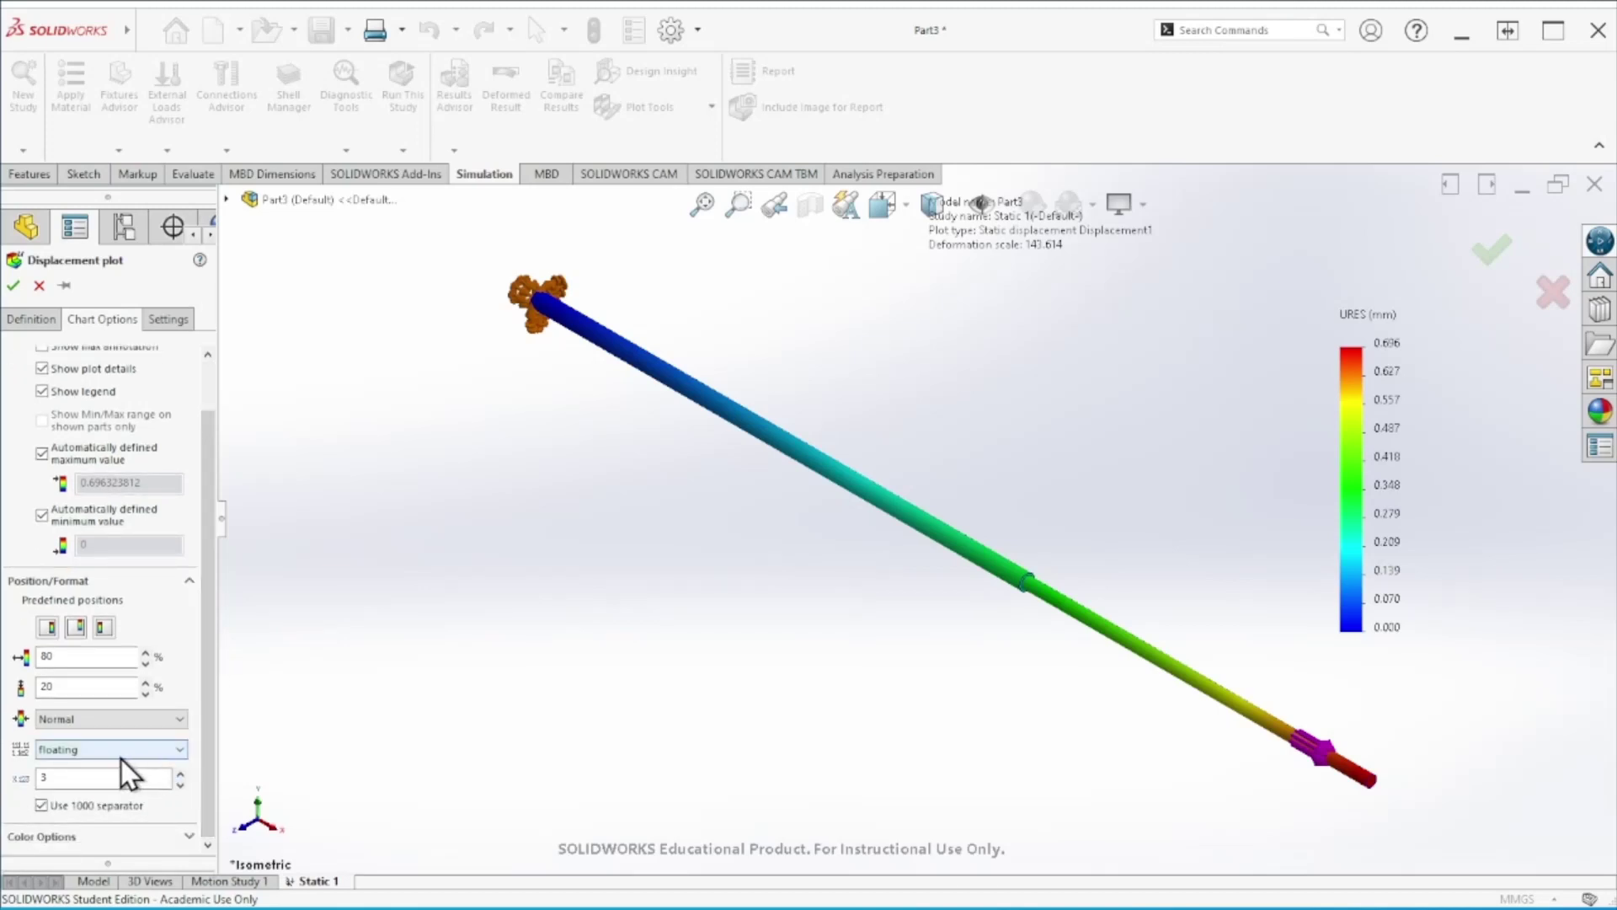
pyautogui.click(13, 286)
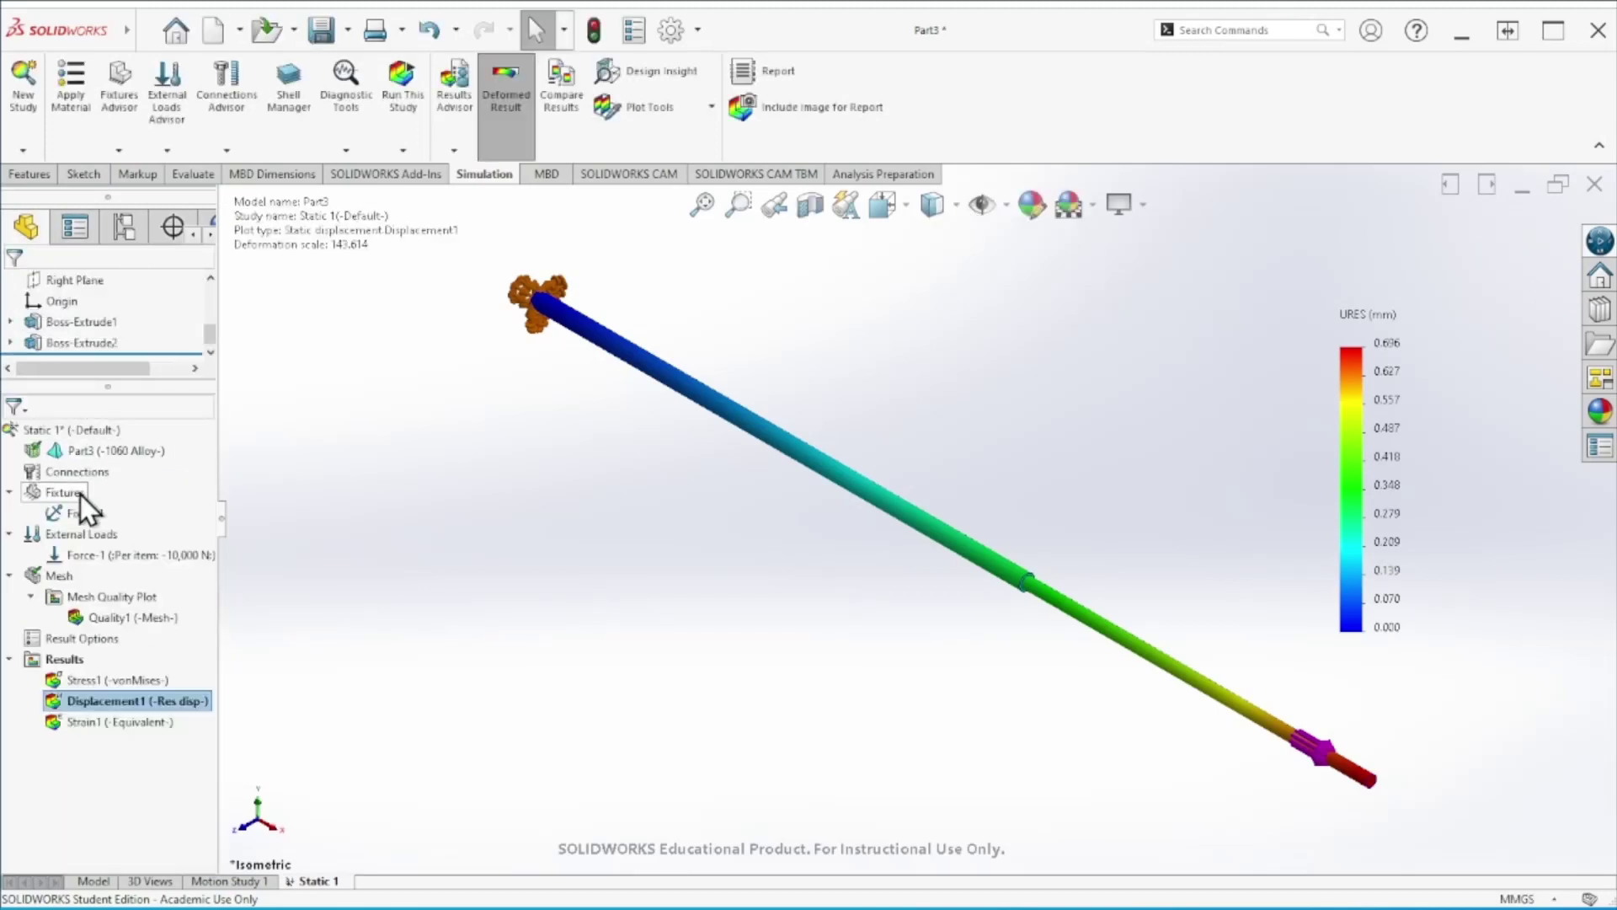
pyautogui.click(93, 725)
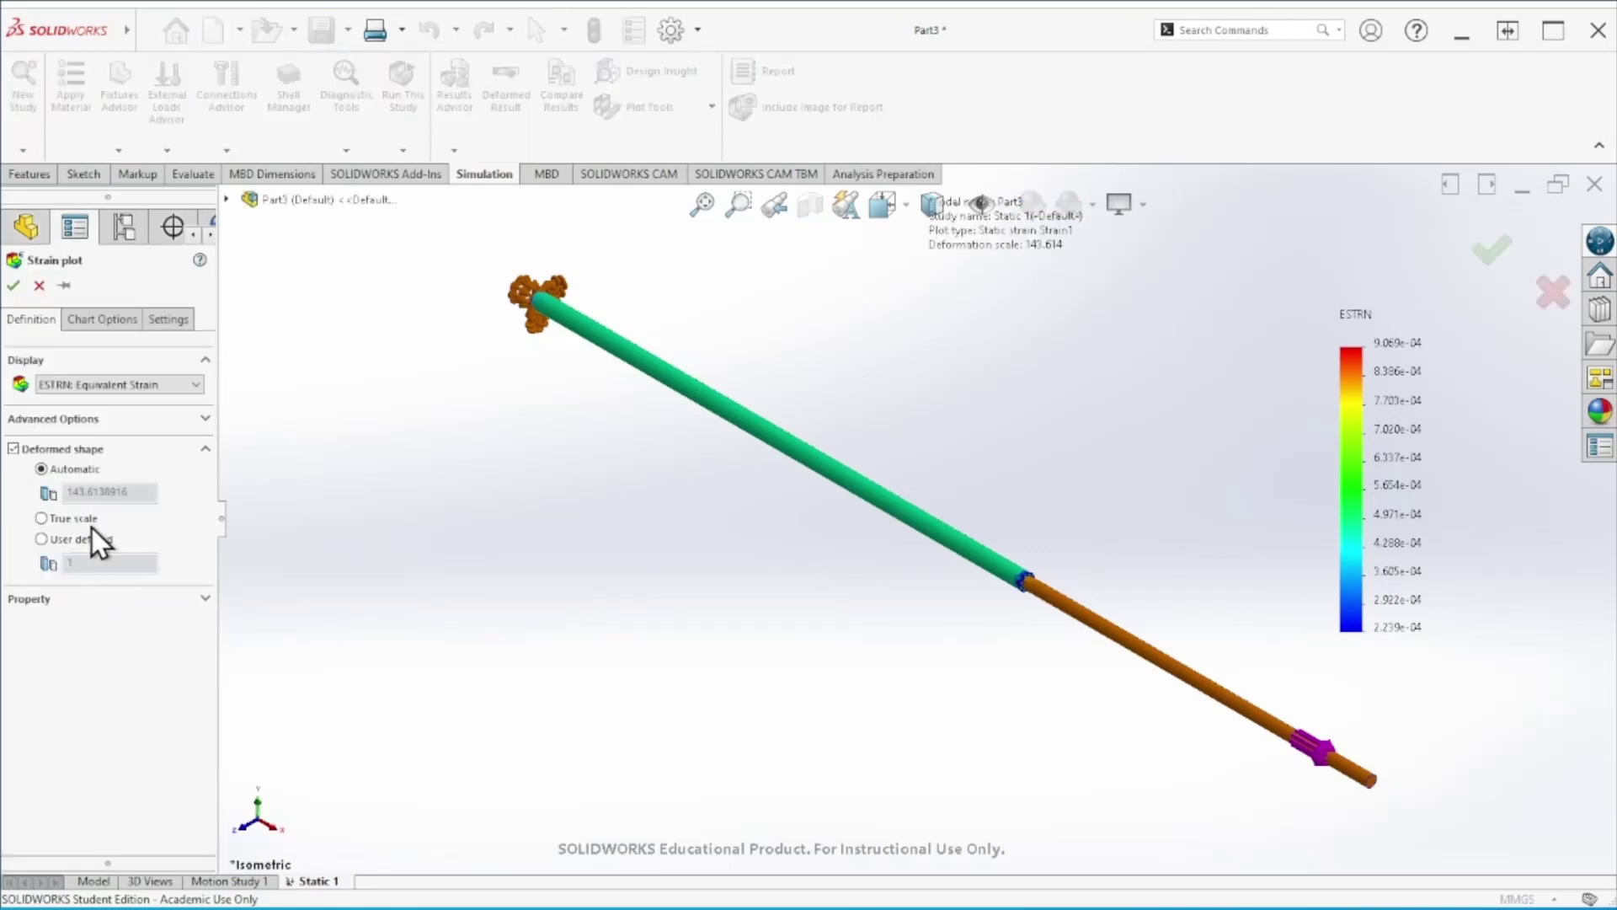
# Set the Strain1 legend to floating format, then redisplay the Stress1 von Mises plot
pyautogui.click(100, 320)
pyautogui.click(91, 796)
pyautogui.click(88, 832)
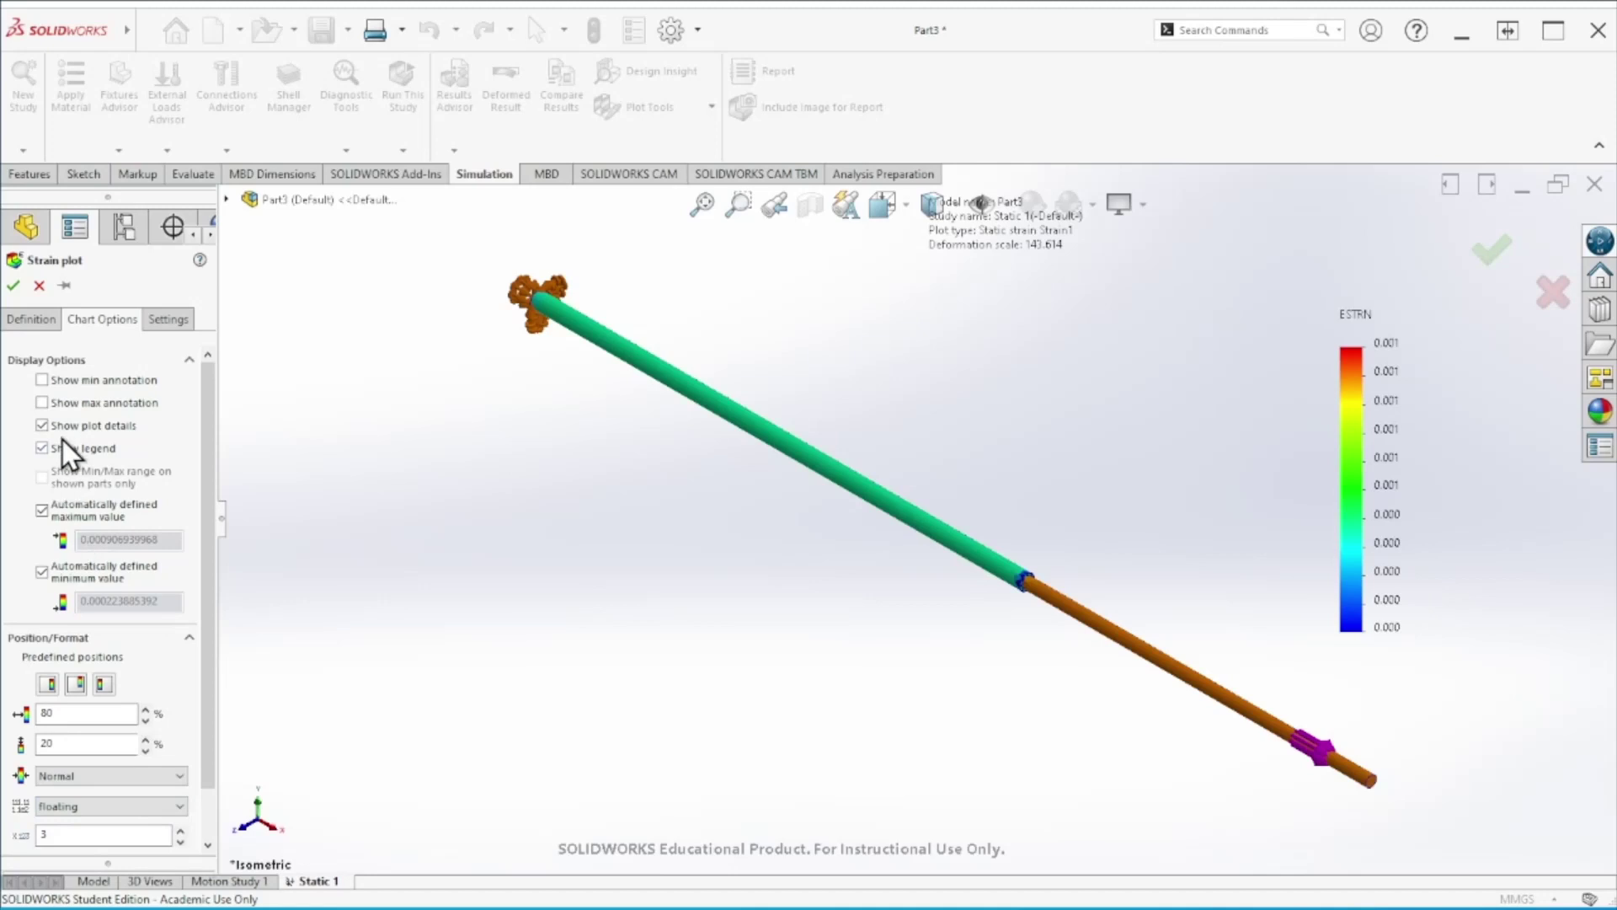
pyautogui.click(13, 285)
pyautogui.doubleClick(76, 680)
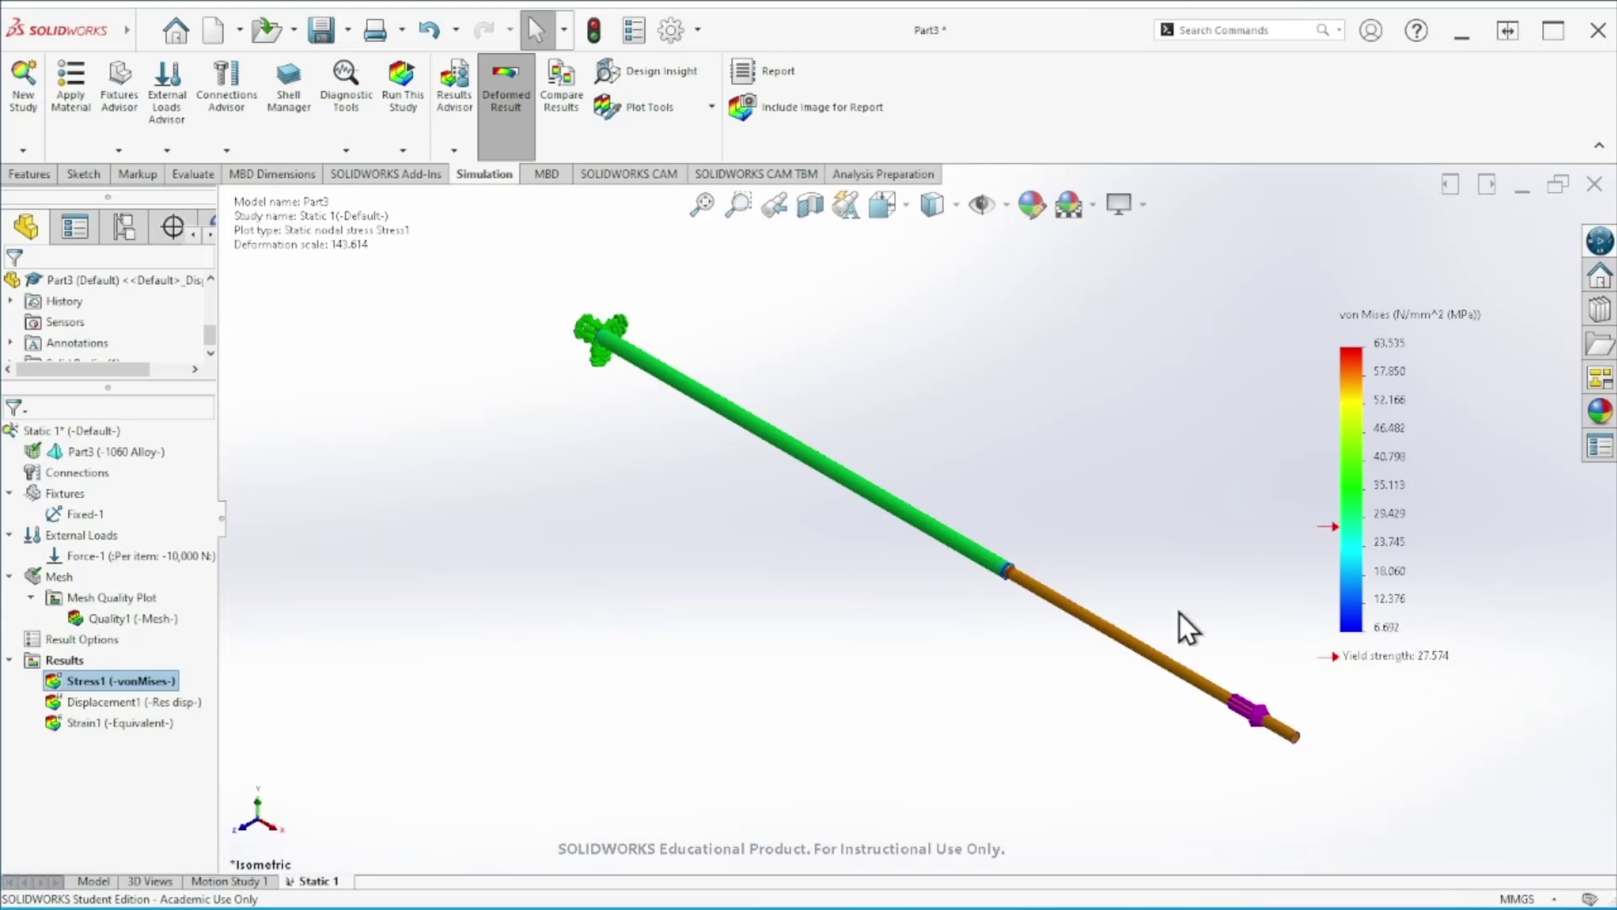
pyautogui.scroll(-3, 1044, 583)
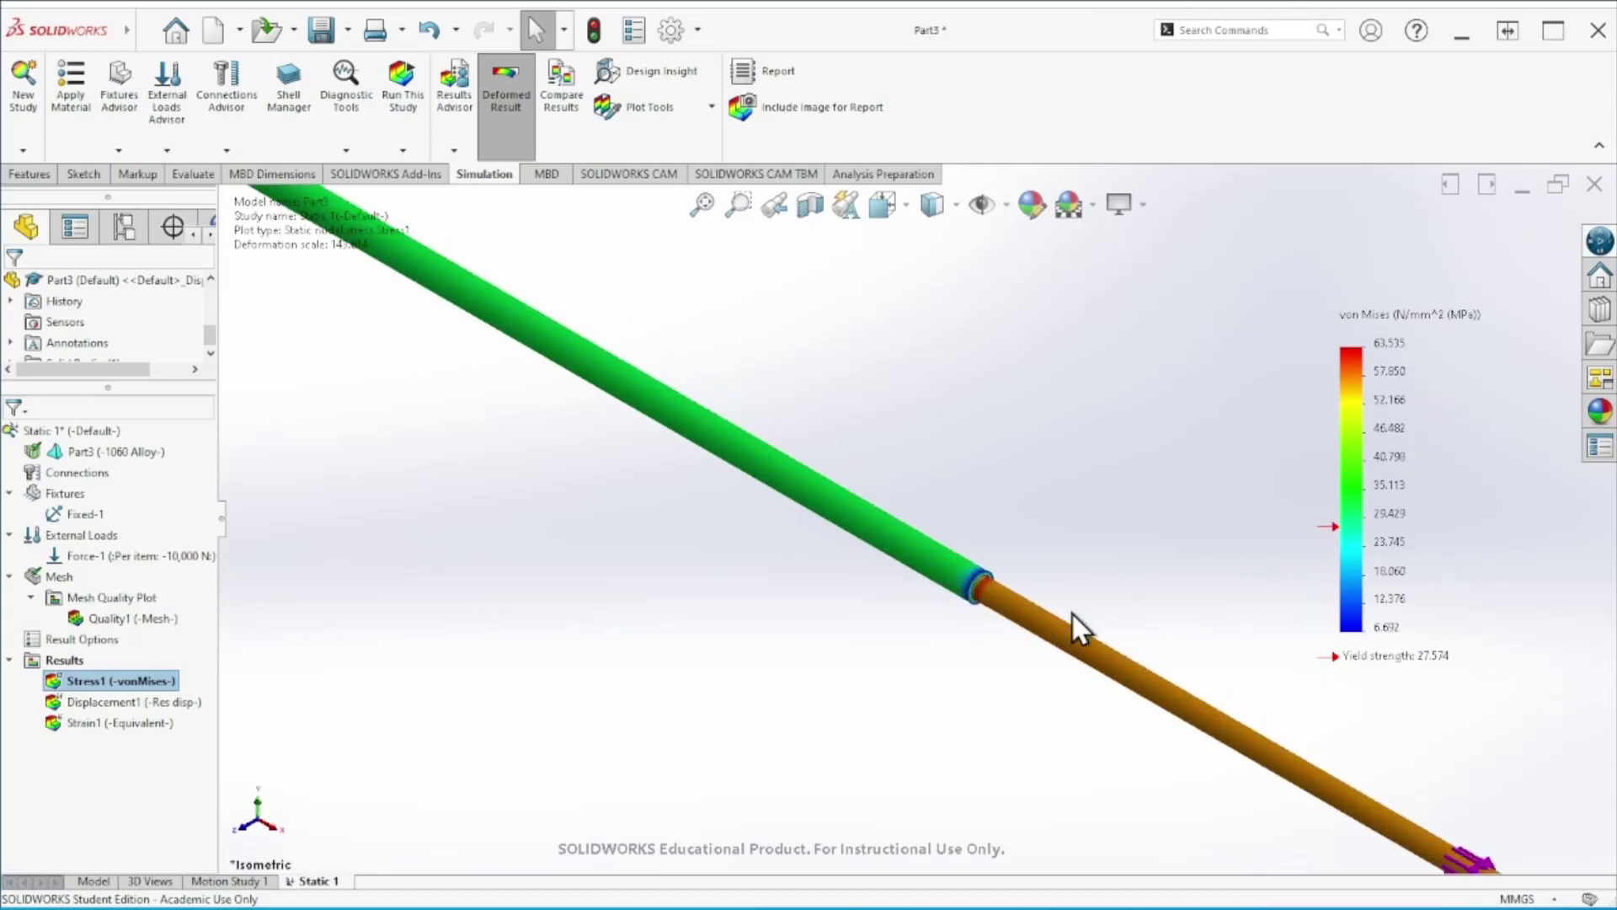
pyautogui.scroll(-4, 1011, 598)
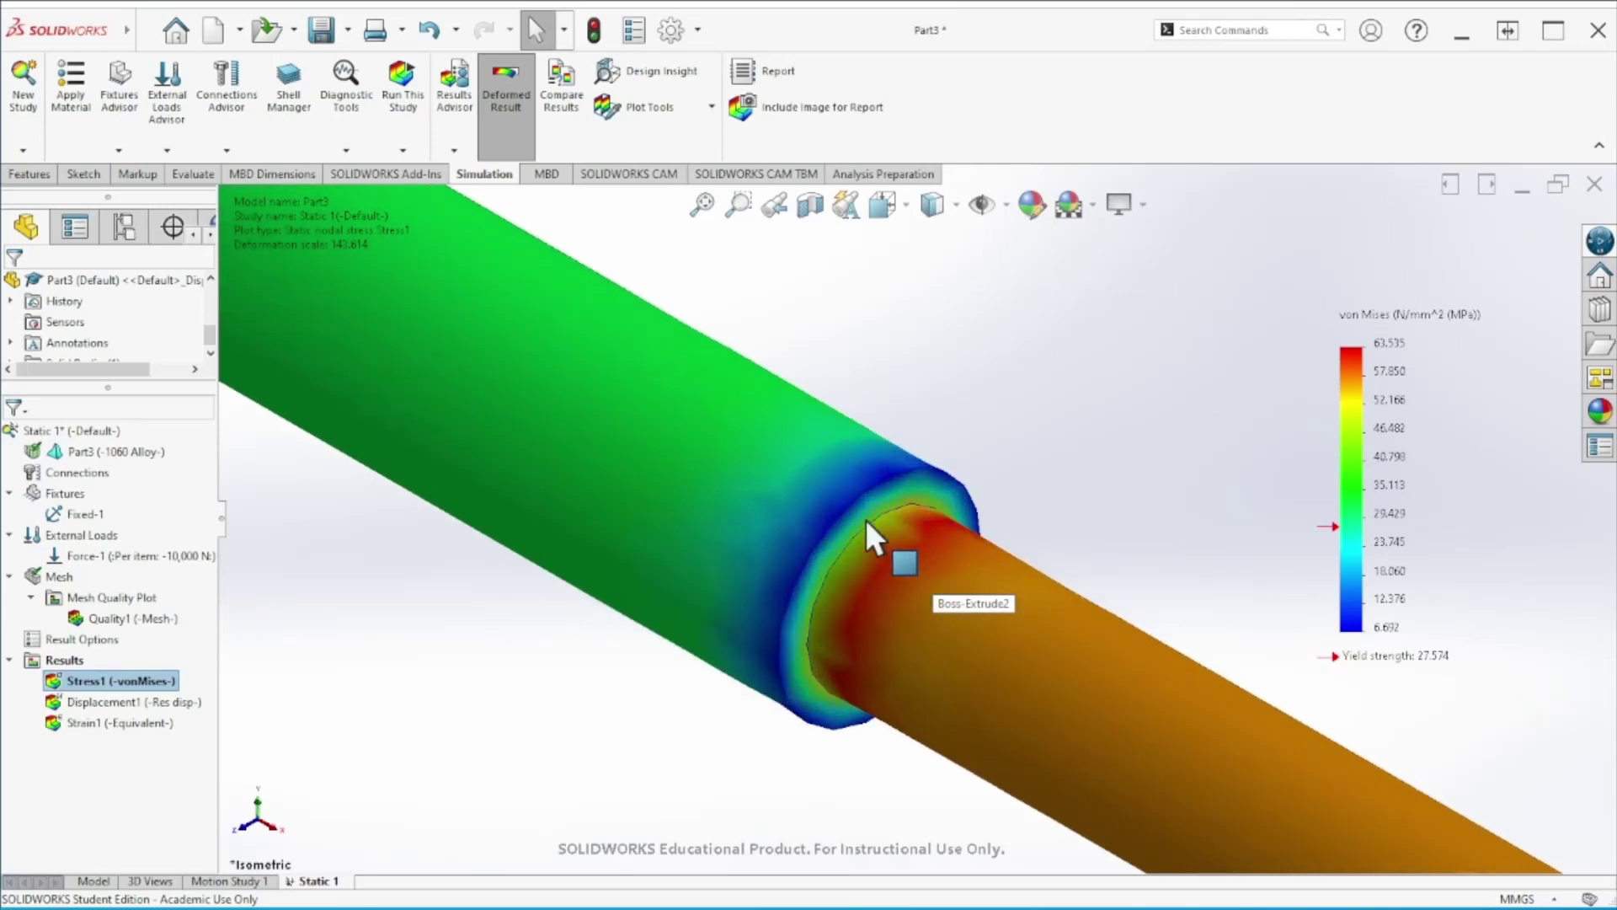
pyautogui.scroll(-3, 859, 561)
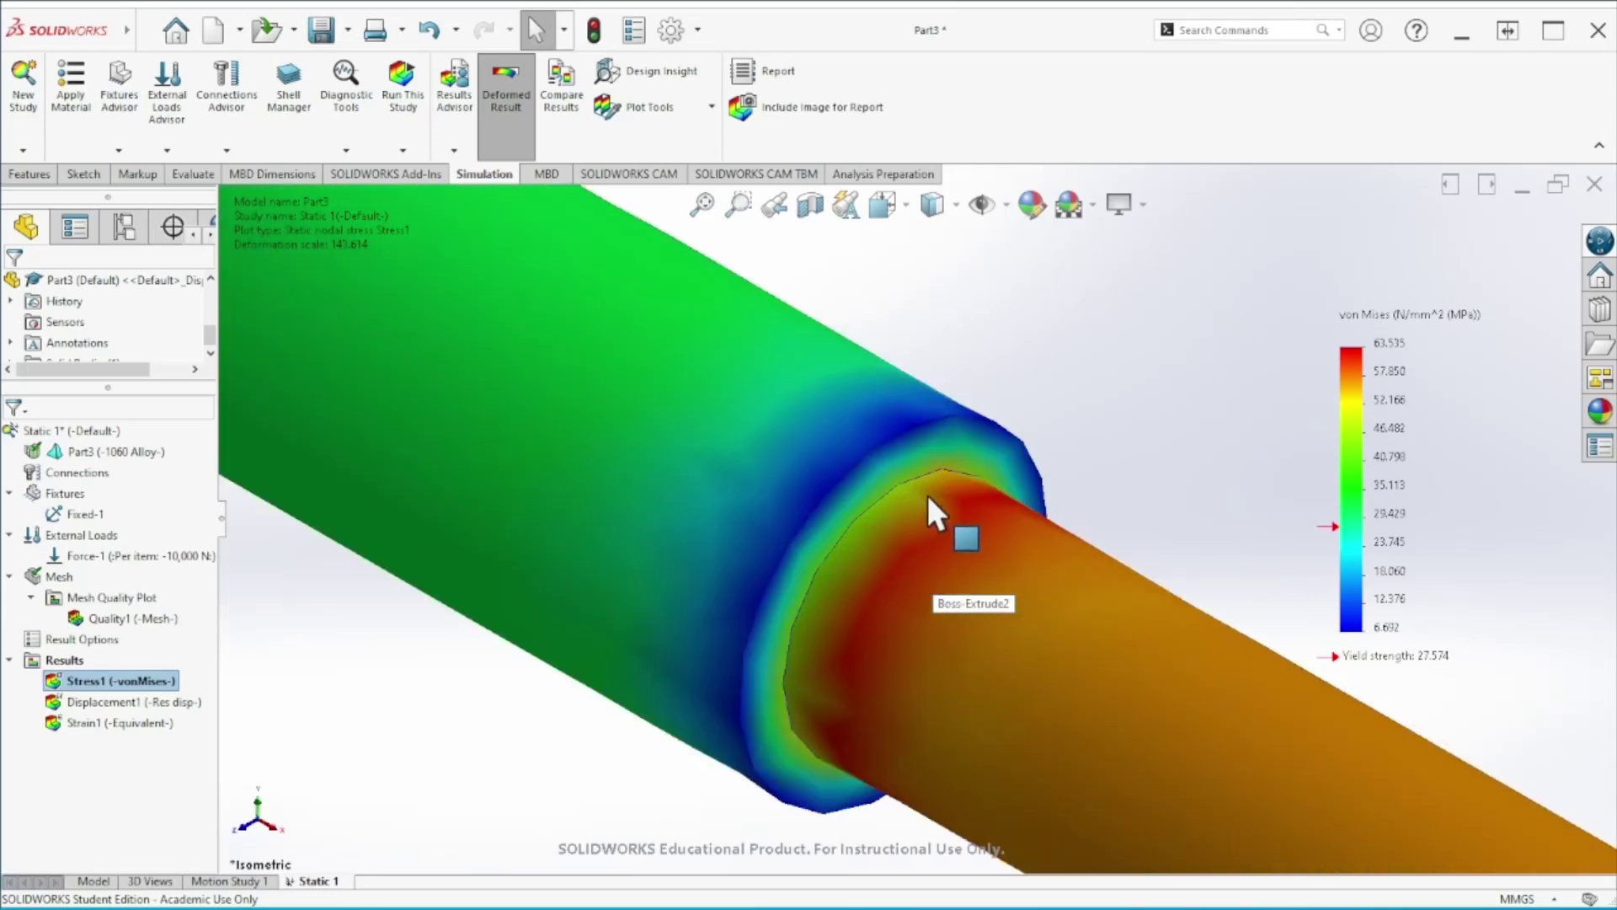
pyautogui.scroll(2, 928, 492)
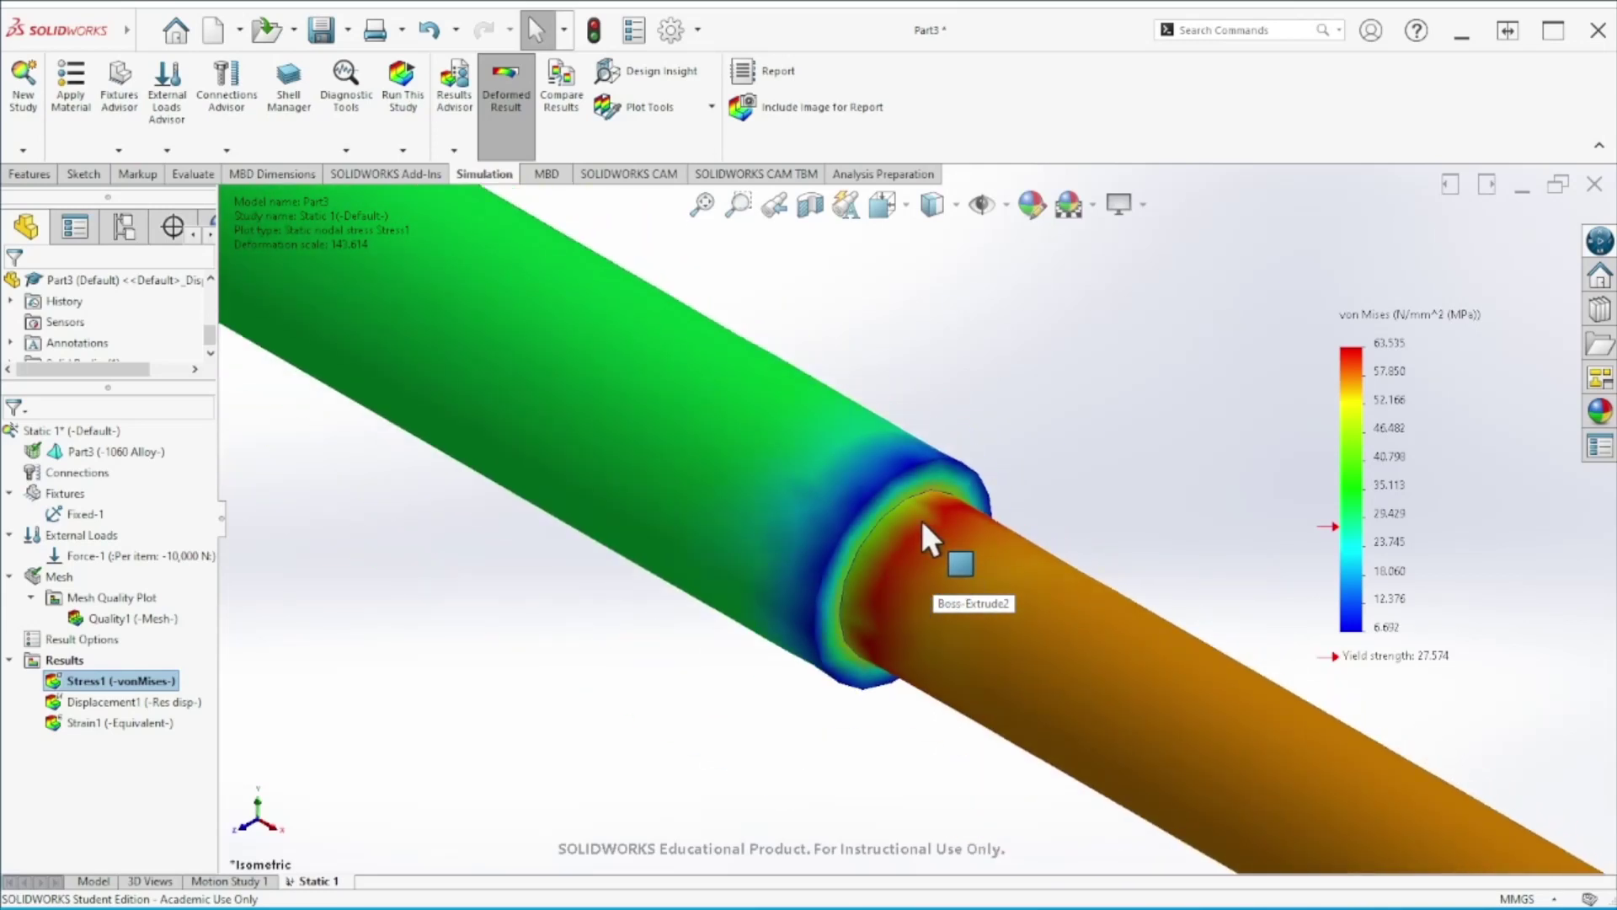
pyautogui.scroll(3, 913, 504)
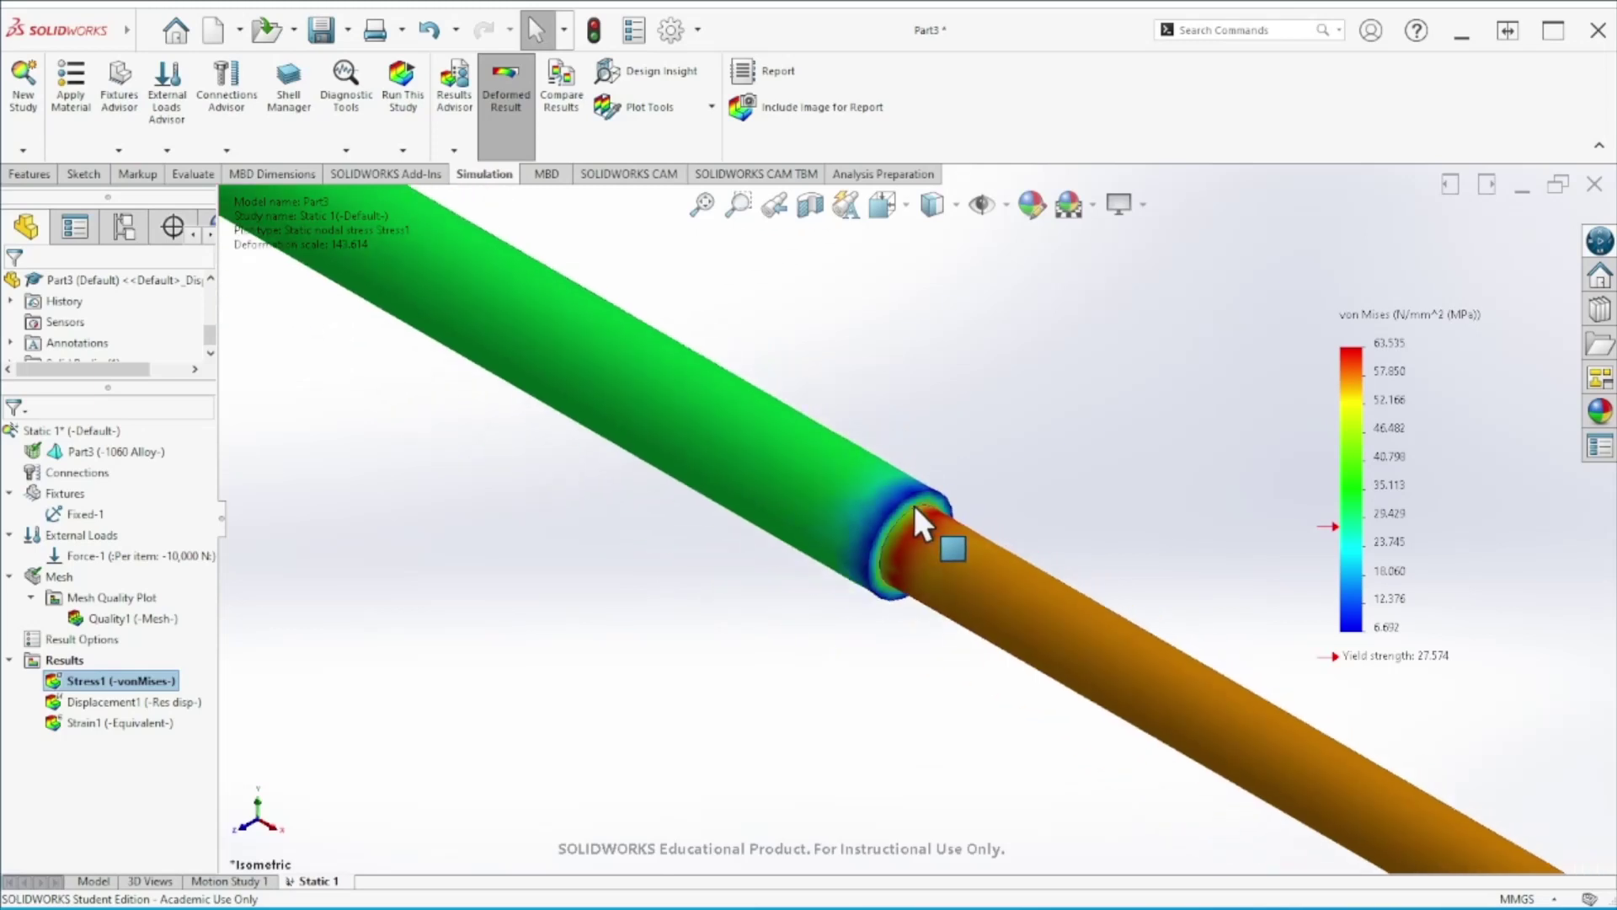
pyautogui.scroll(2, 914, 504)
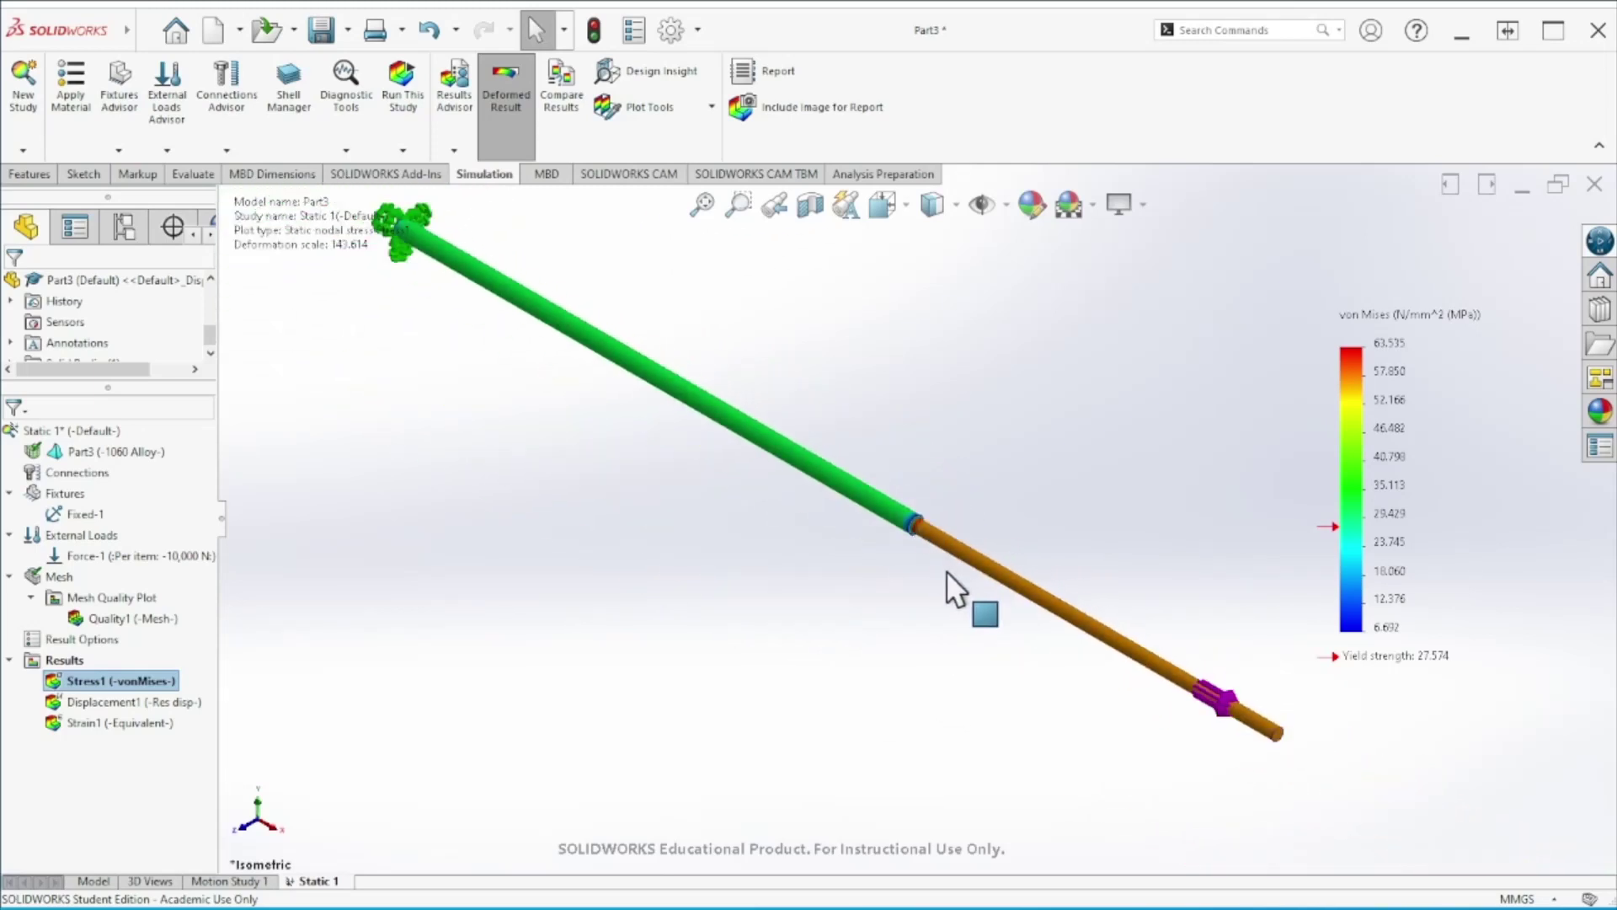
pyautogui.scroll(-3, 927, 519)
pyautogui.scroll(2, 884, 547)
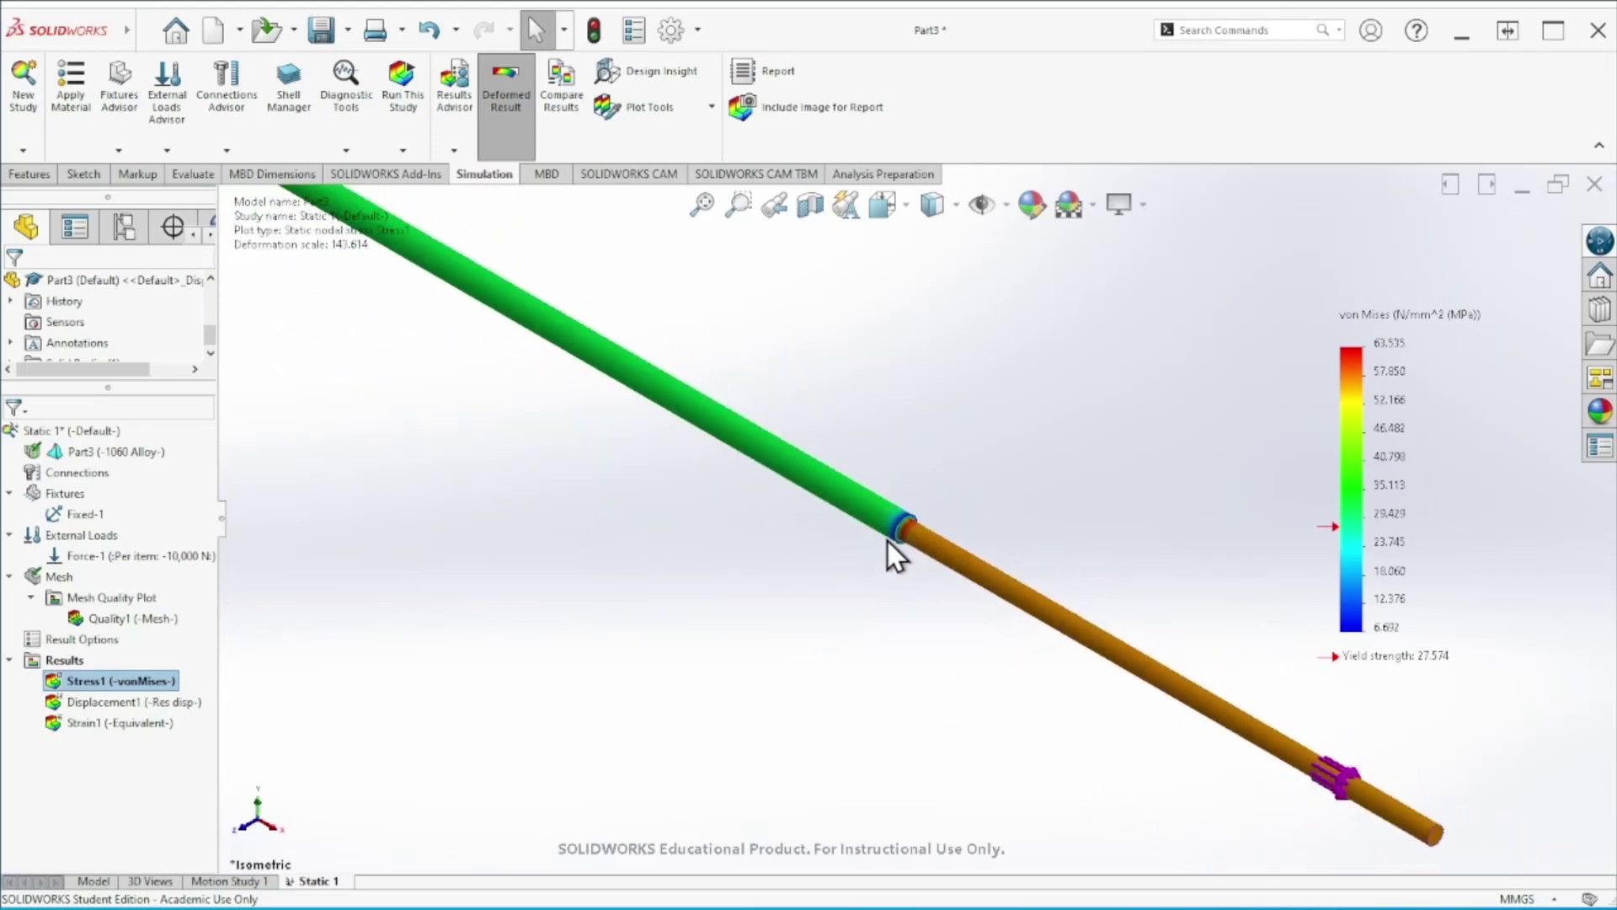
pyautogui.scroll(2, 915, 524)
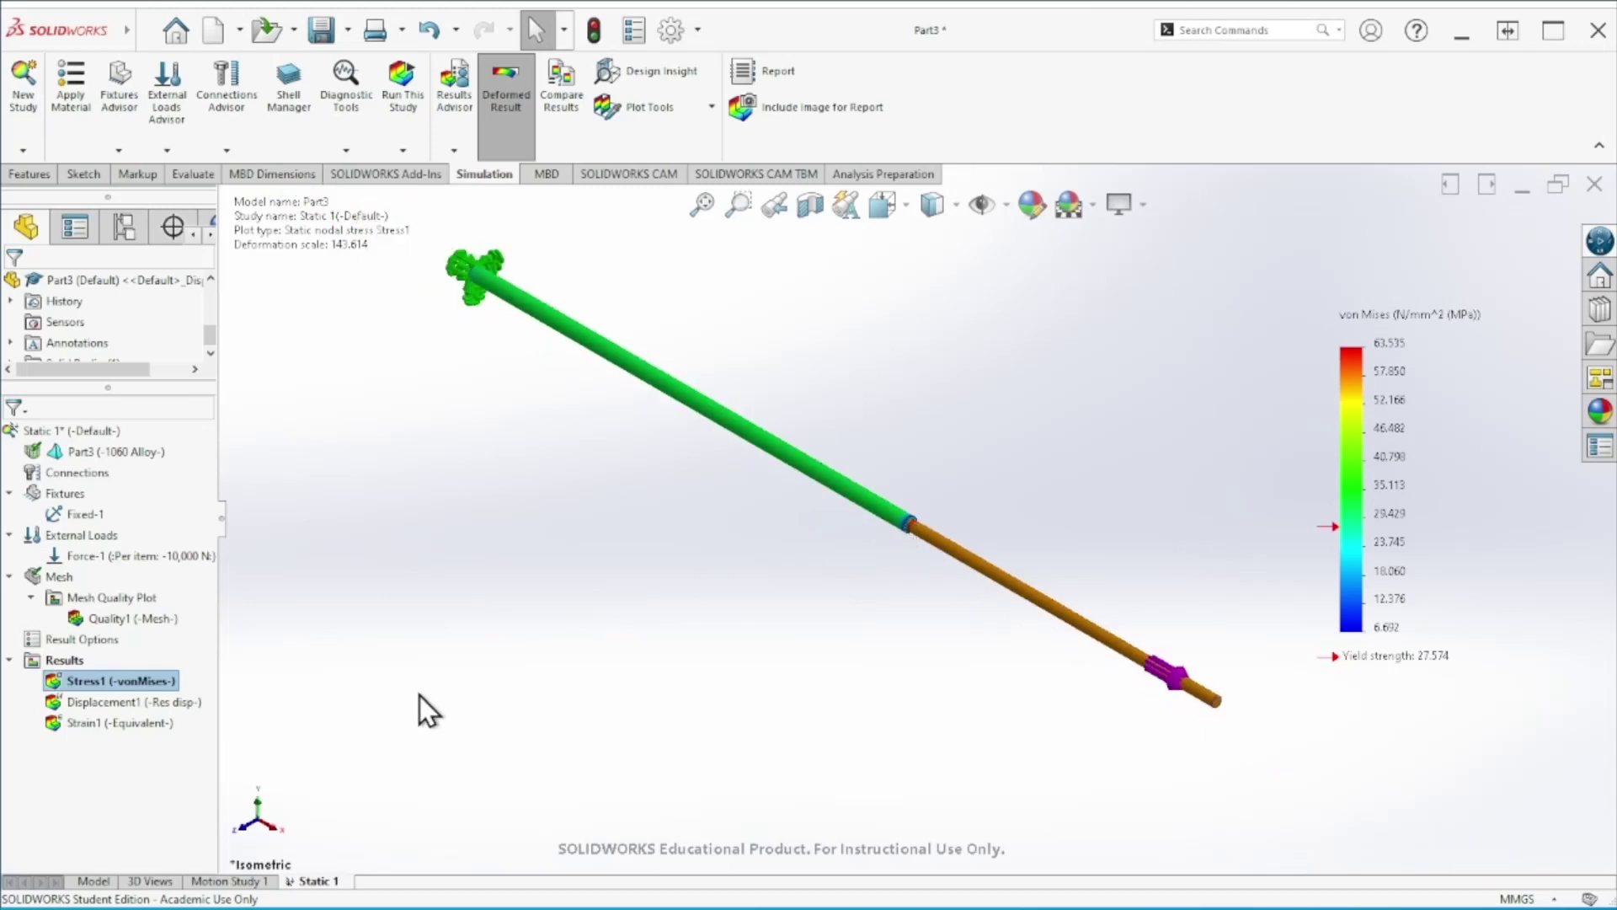
# Define a Stress2 plot of SX: X Normal Stress in N/mm^2 (MPa) with a floating-format legend
pyautogui.rightClick(54, 661)
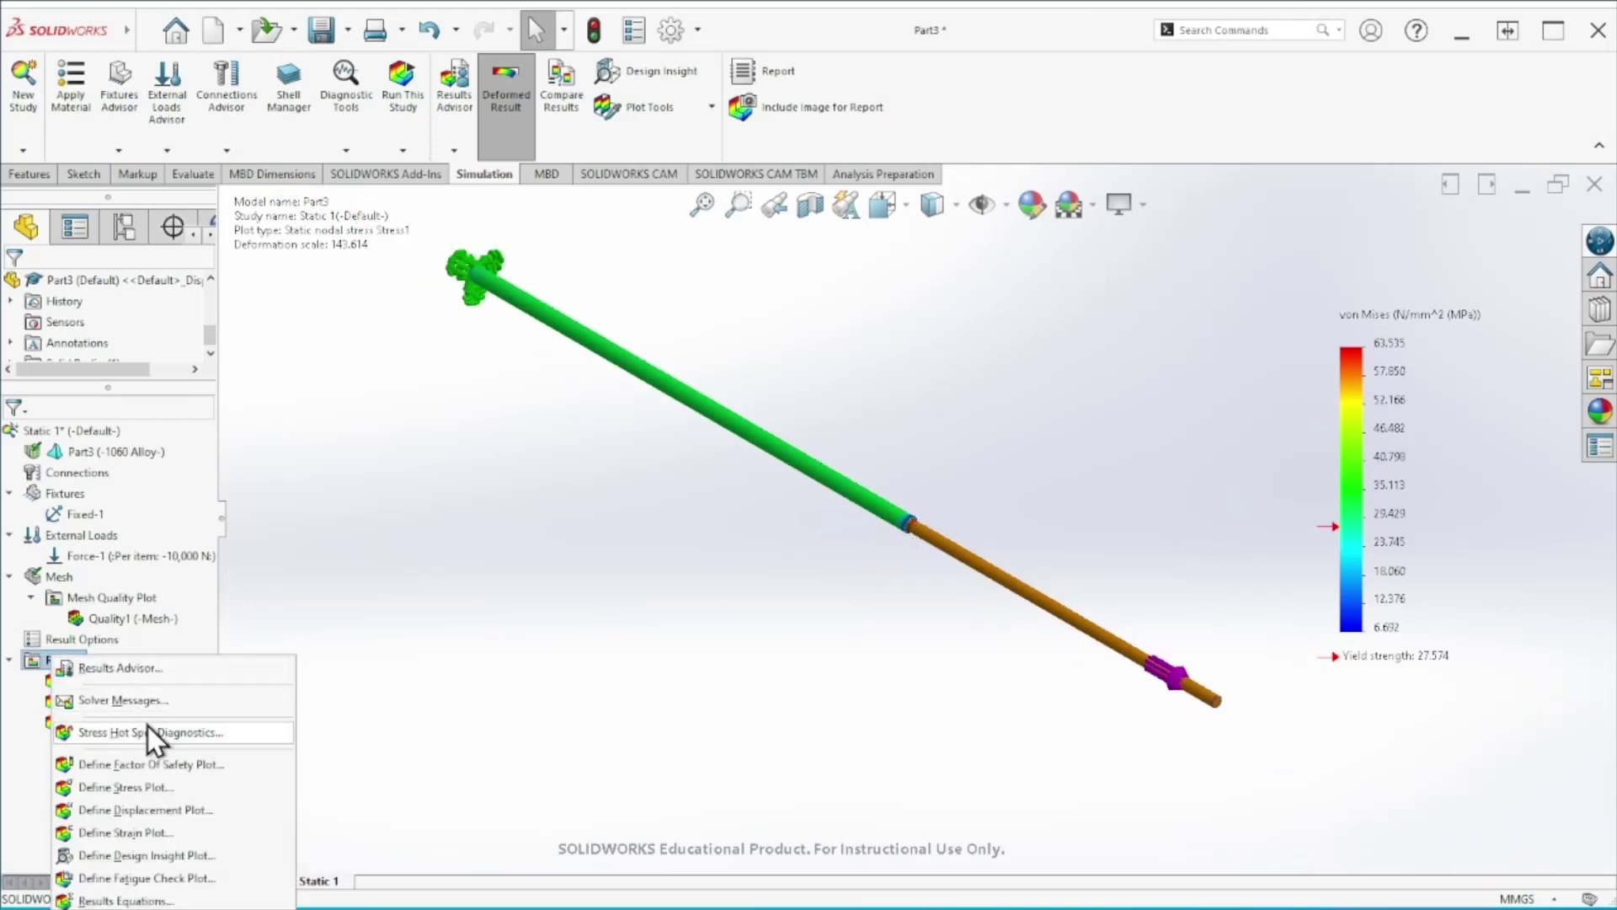
pyautogui.click(152, 787)
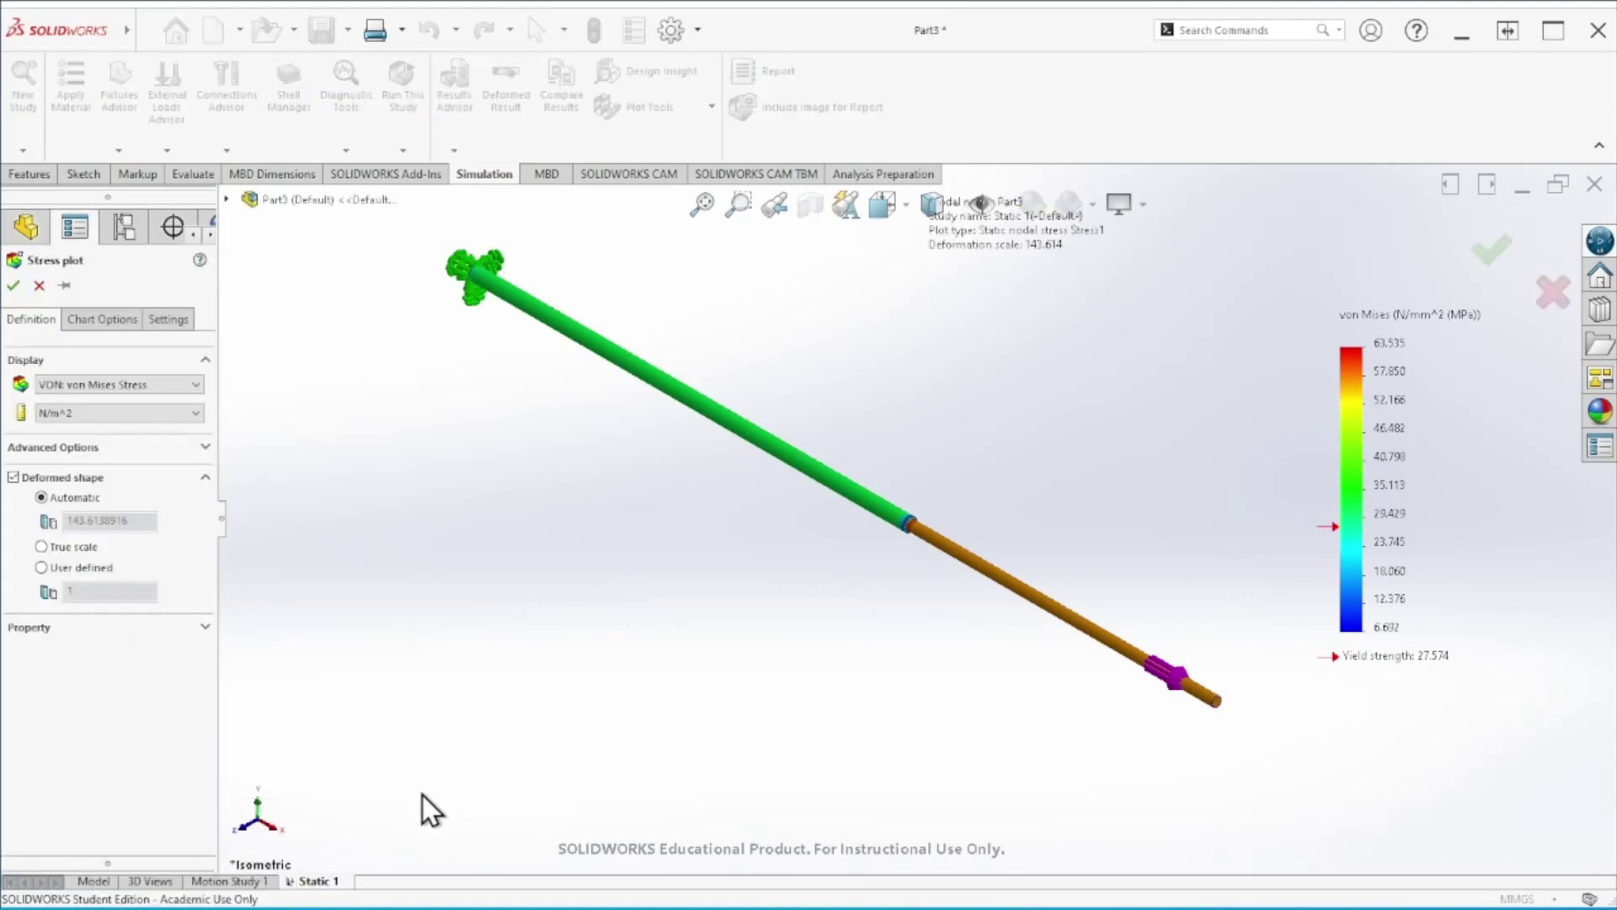
pyautogui.click(110, 386)
pyautogui.click(129, 402)
pyautogui.click(114, 412)
pyautogui.click(120, 465)
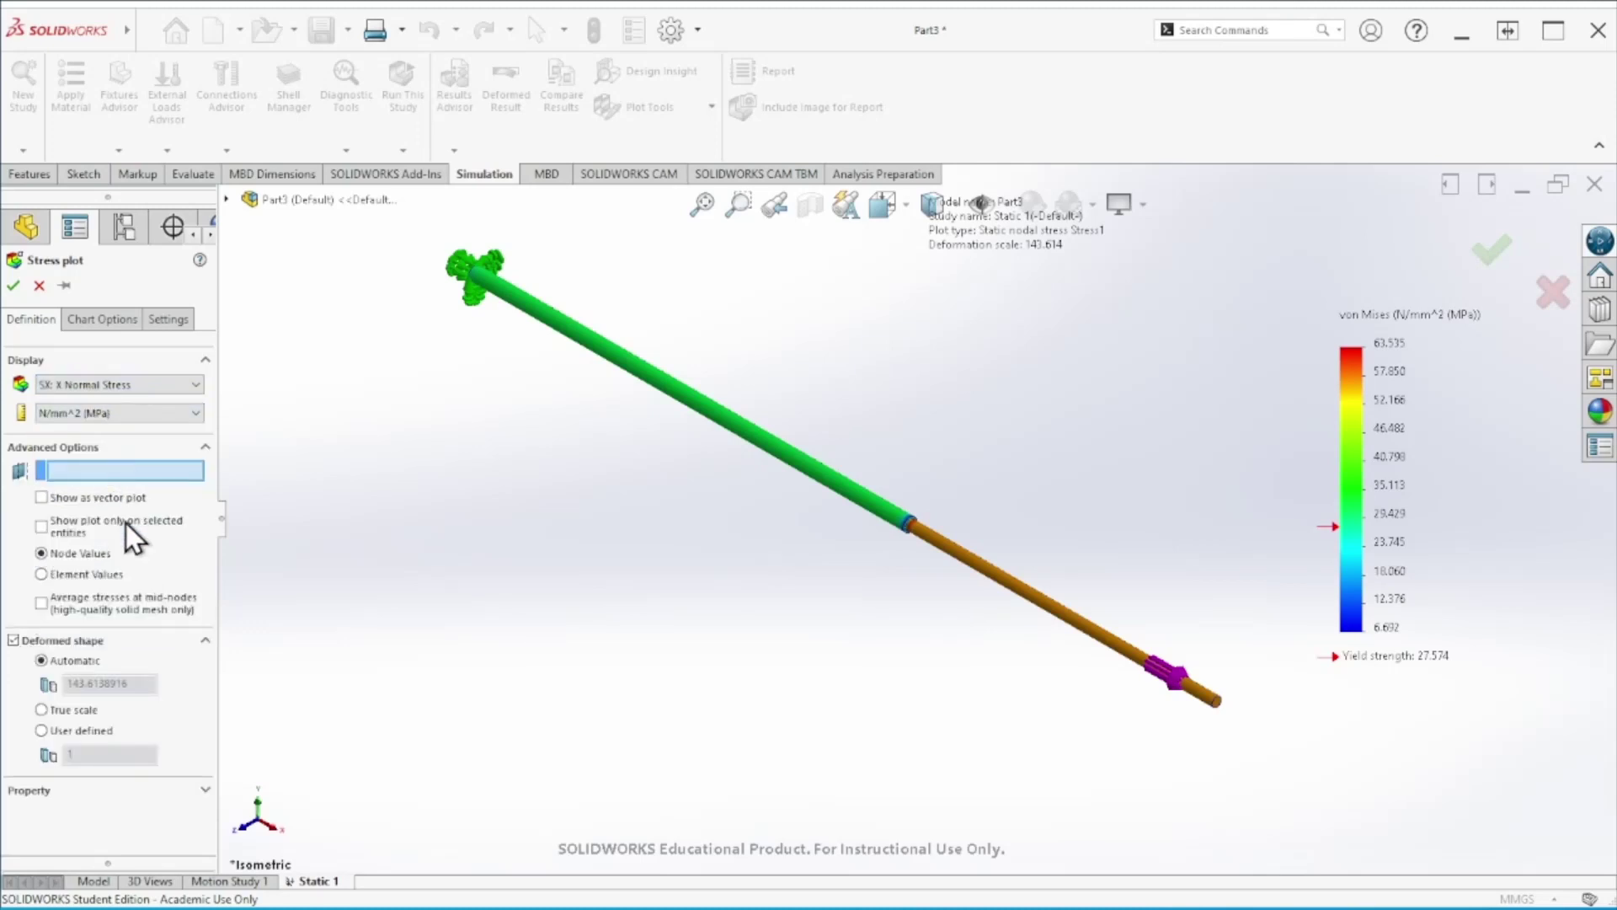
pyautogui.click(101, 322)
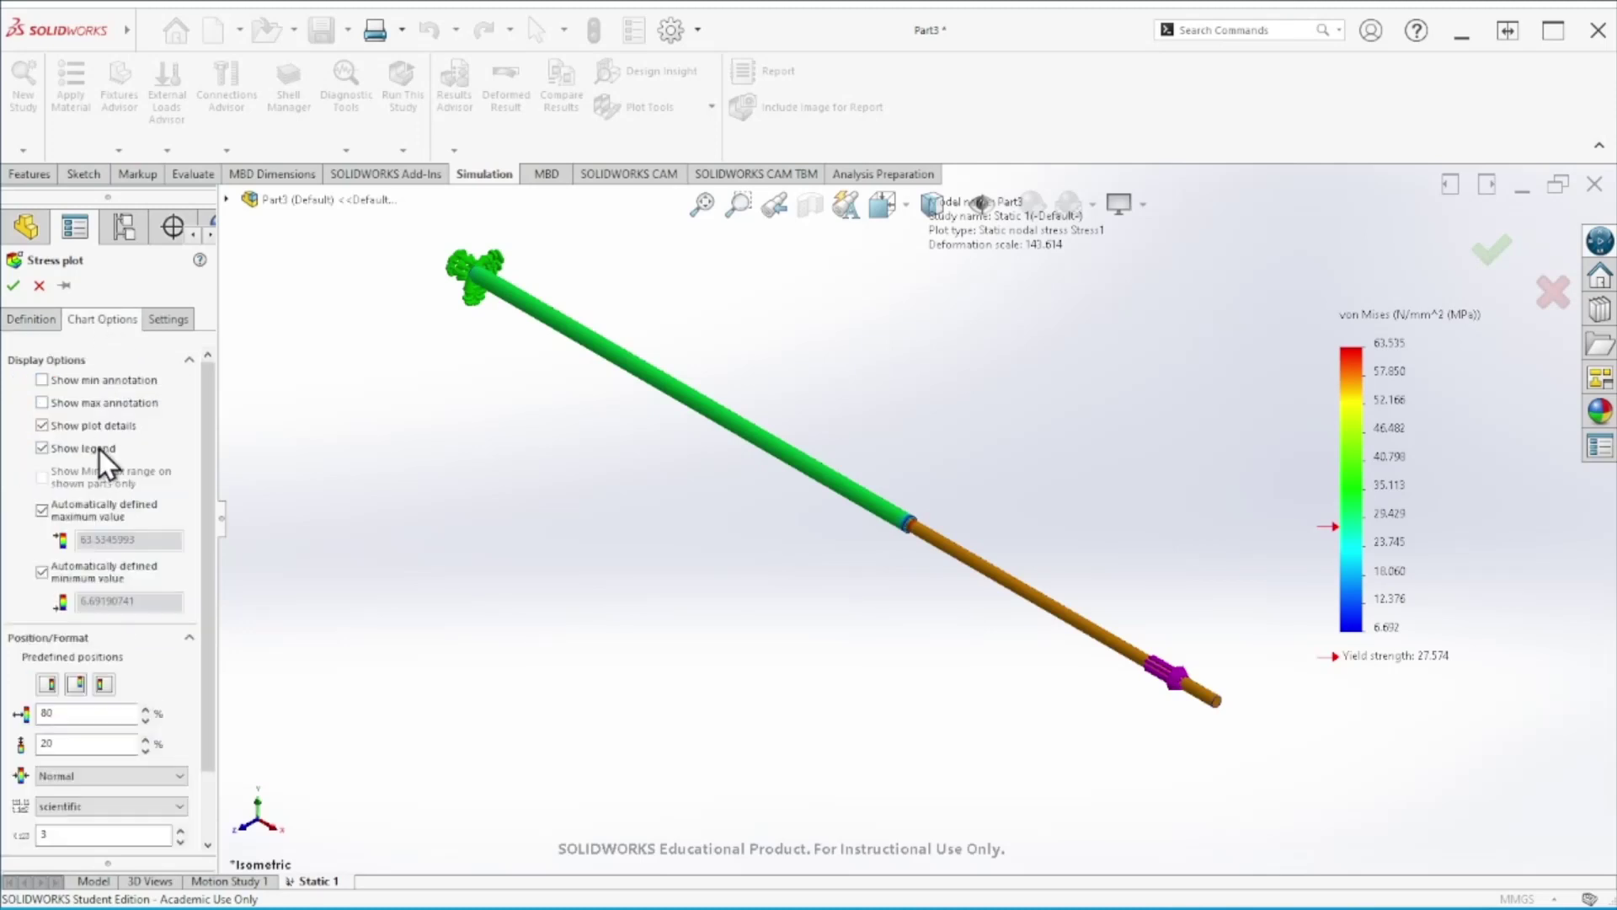
pyautogui.click(114, 806)
pyautogui.click(108, 835)
pyautogui.click(15, 285)
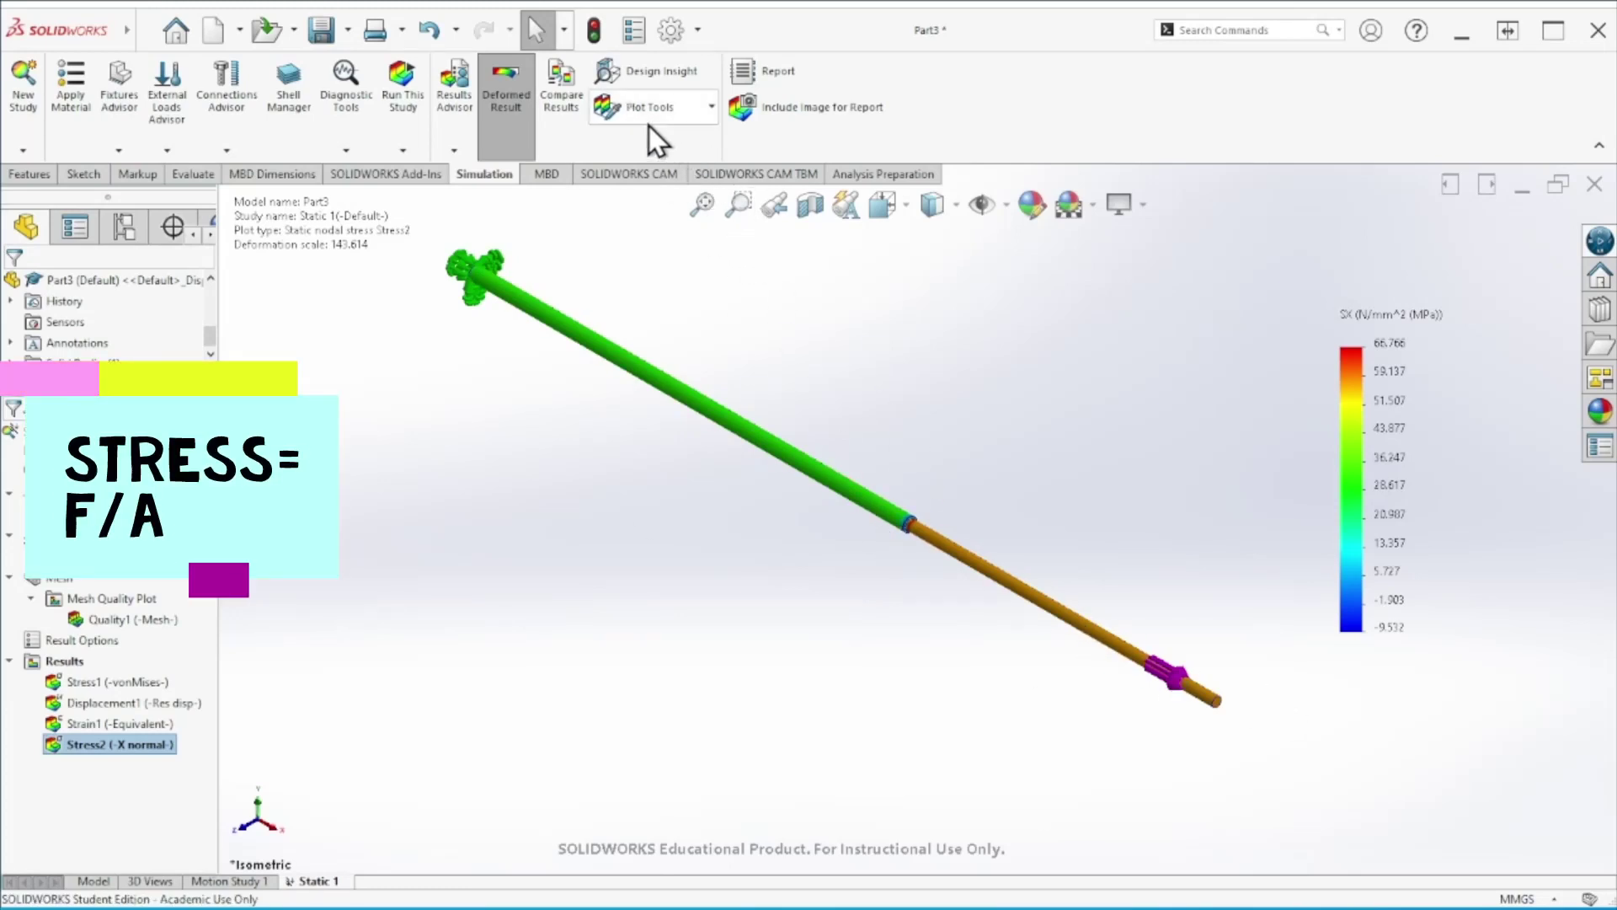
# Probe the X normal stress on the thick and thin rod sections and move both readouts below the rod
pyautogui.click(668, 106)
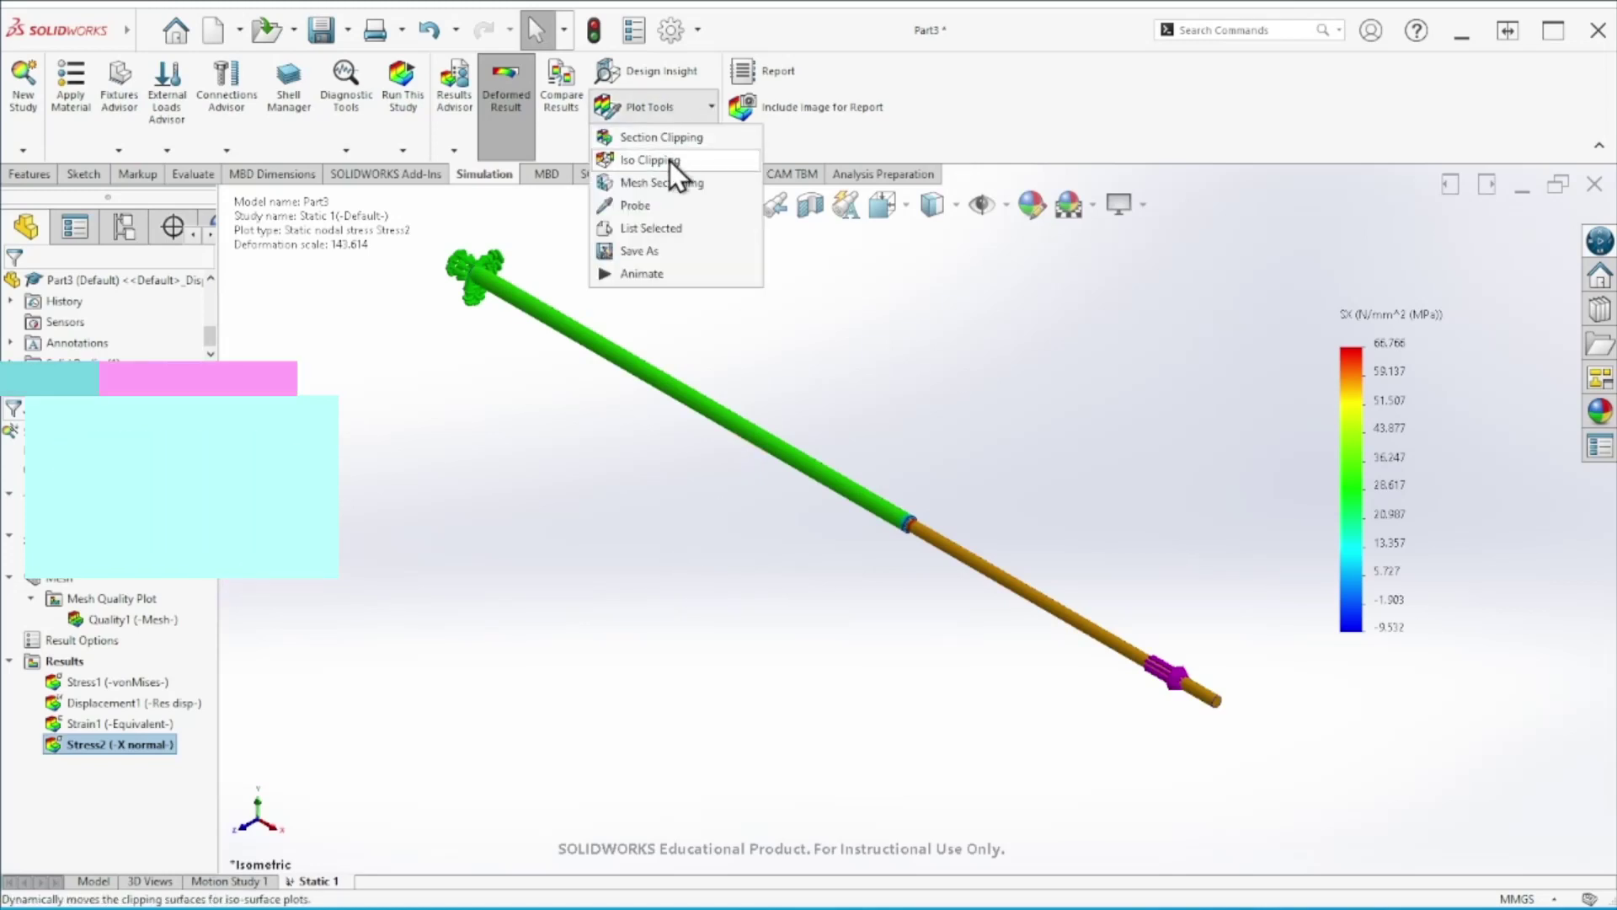
pyautogui.click(658, 206)
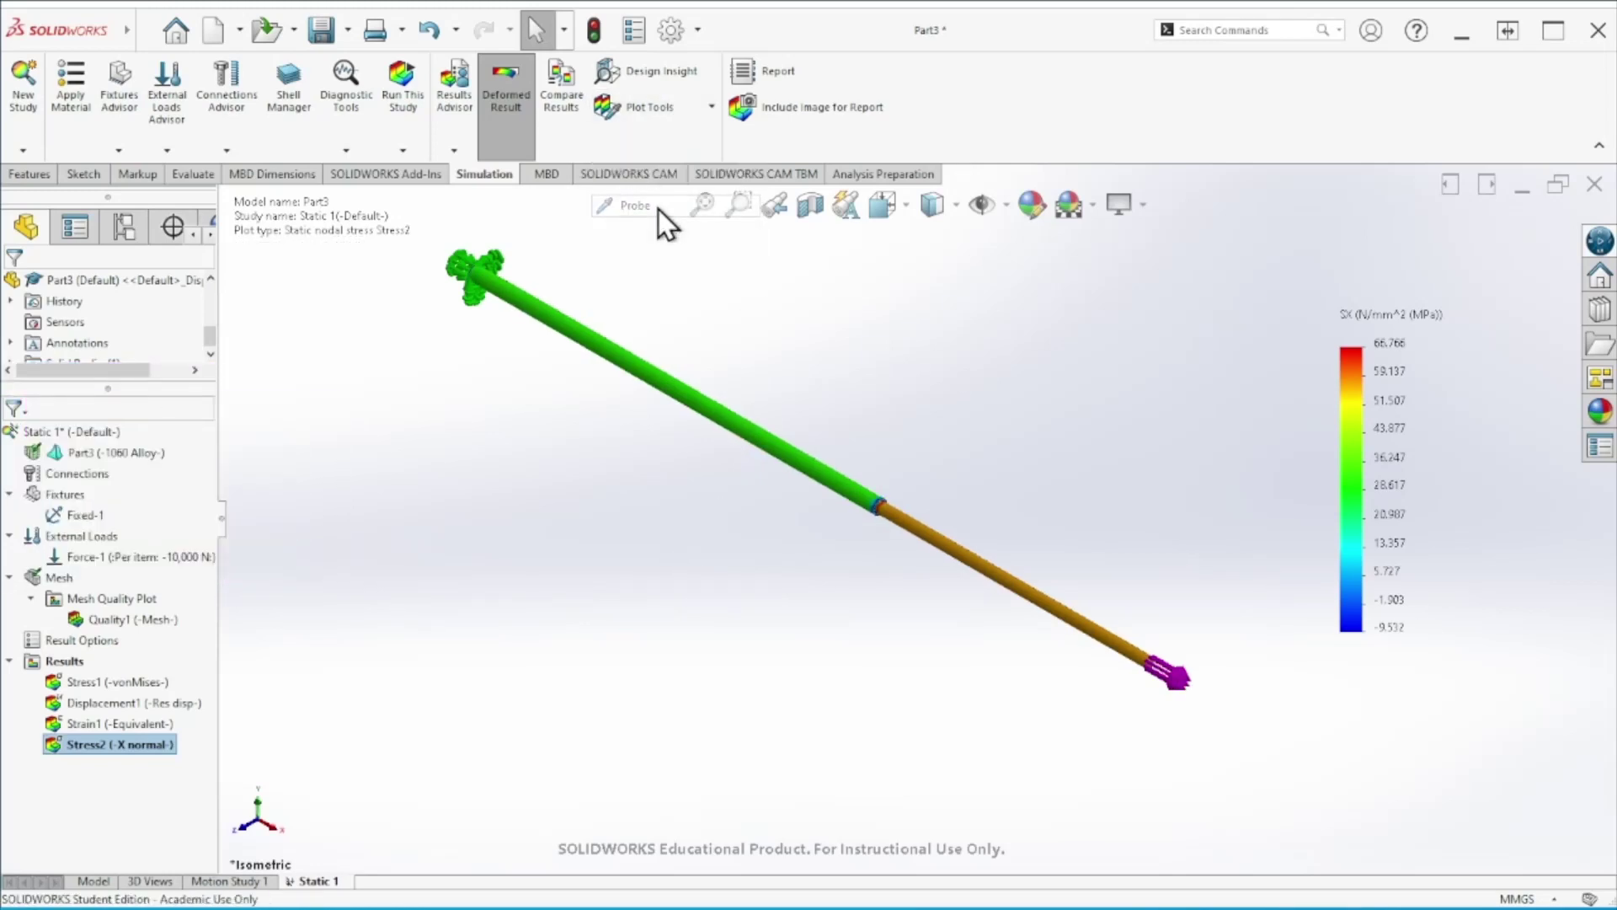
pyautogui.click(711, 409)
pyautogui.moveTo(757, 488); pyautogui.dragTo(499, 534)
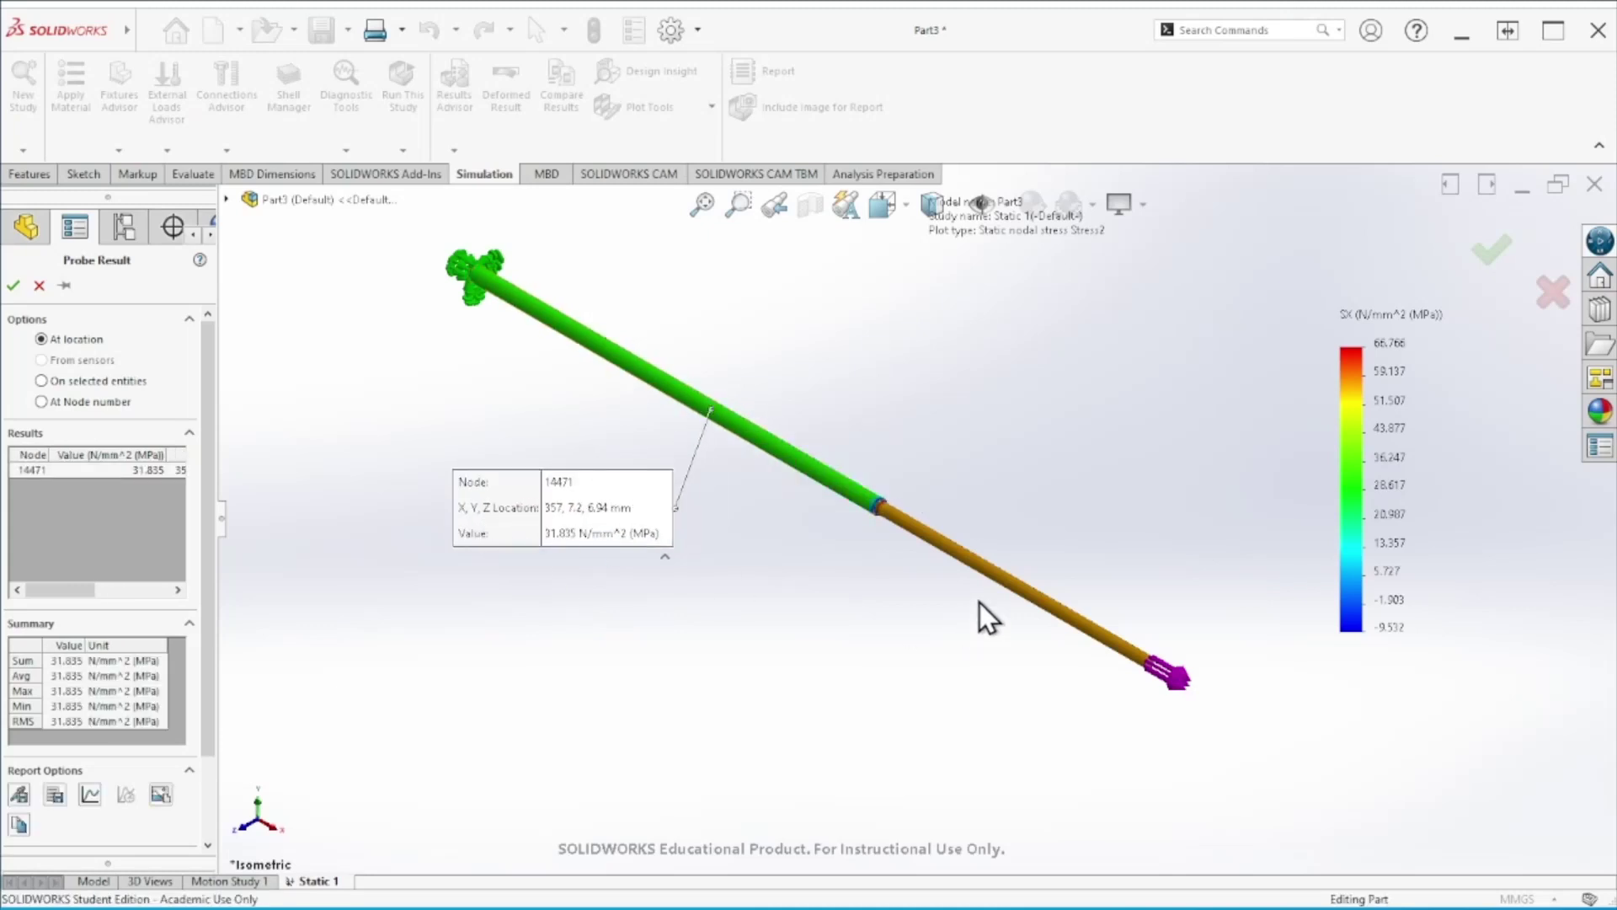
pyautogui.click(998, 580)
pyautogui.moveTo(999, 640); pyautogui.dragTo(811, 740)
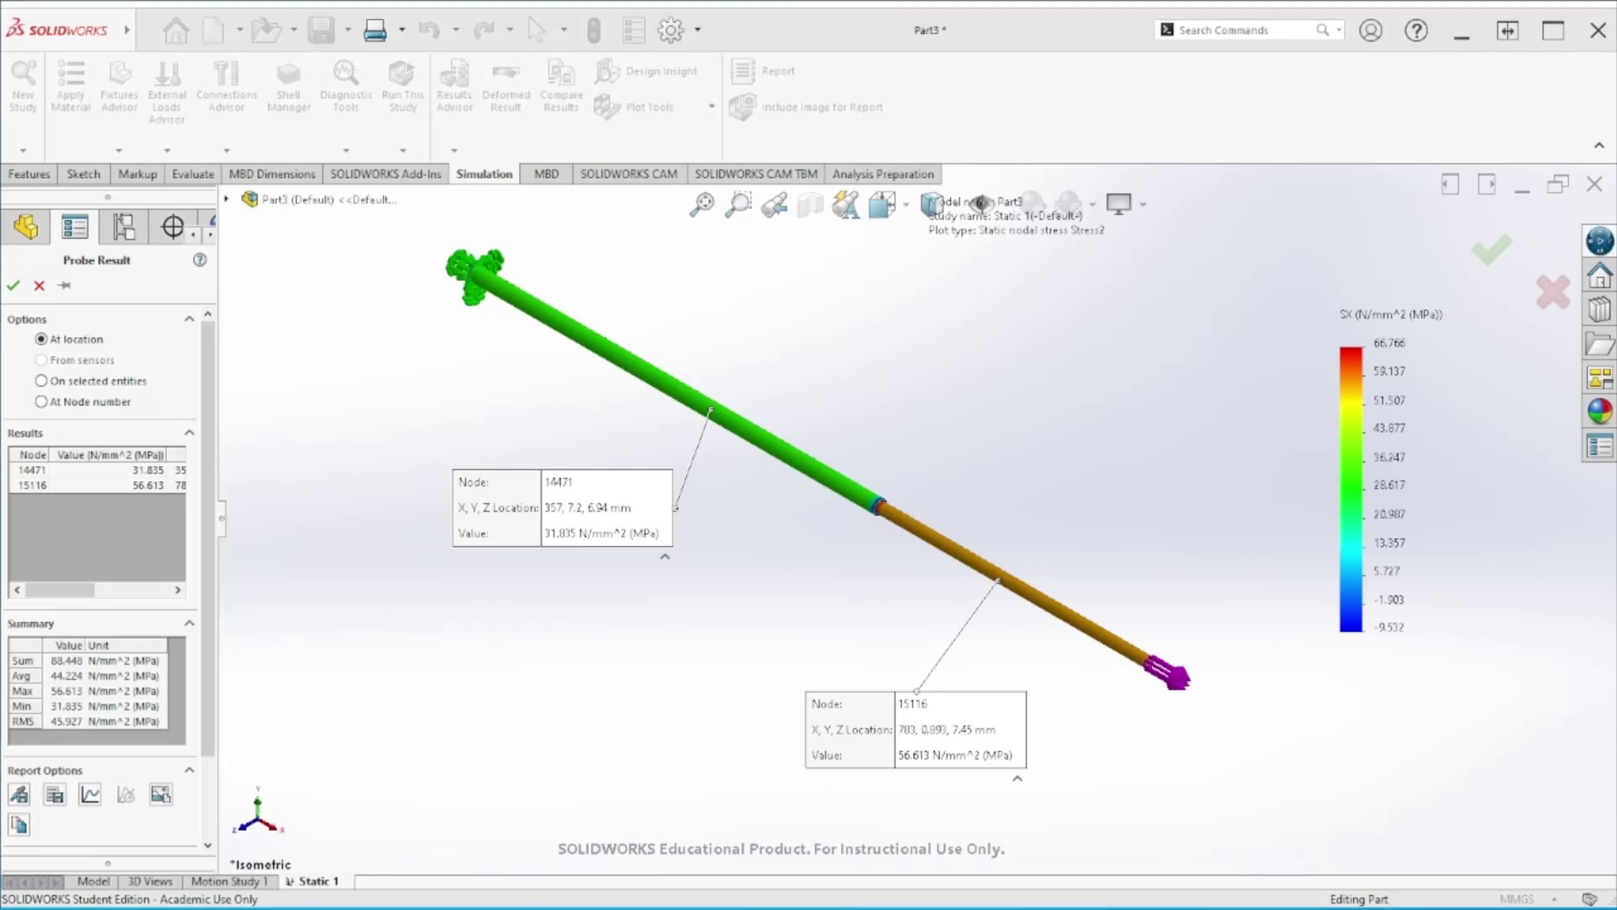
# Compare the probed stresses with the hand calculations in Solution.PNG, then close the image and the probe
pyautogui.moveTo(1287, 905); pyautogui.dragTo(850, 75)
pyautogui.moveTo(392, 290); pyautogui.dragTo(442, 257)
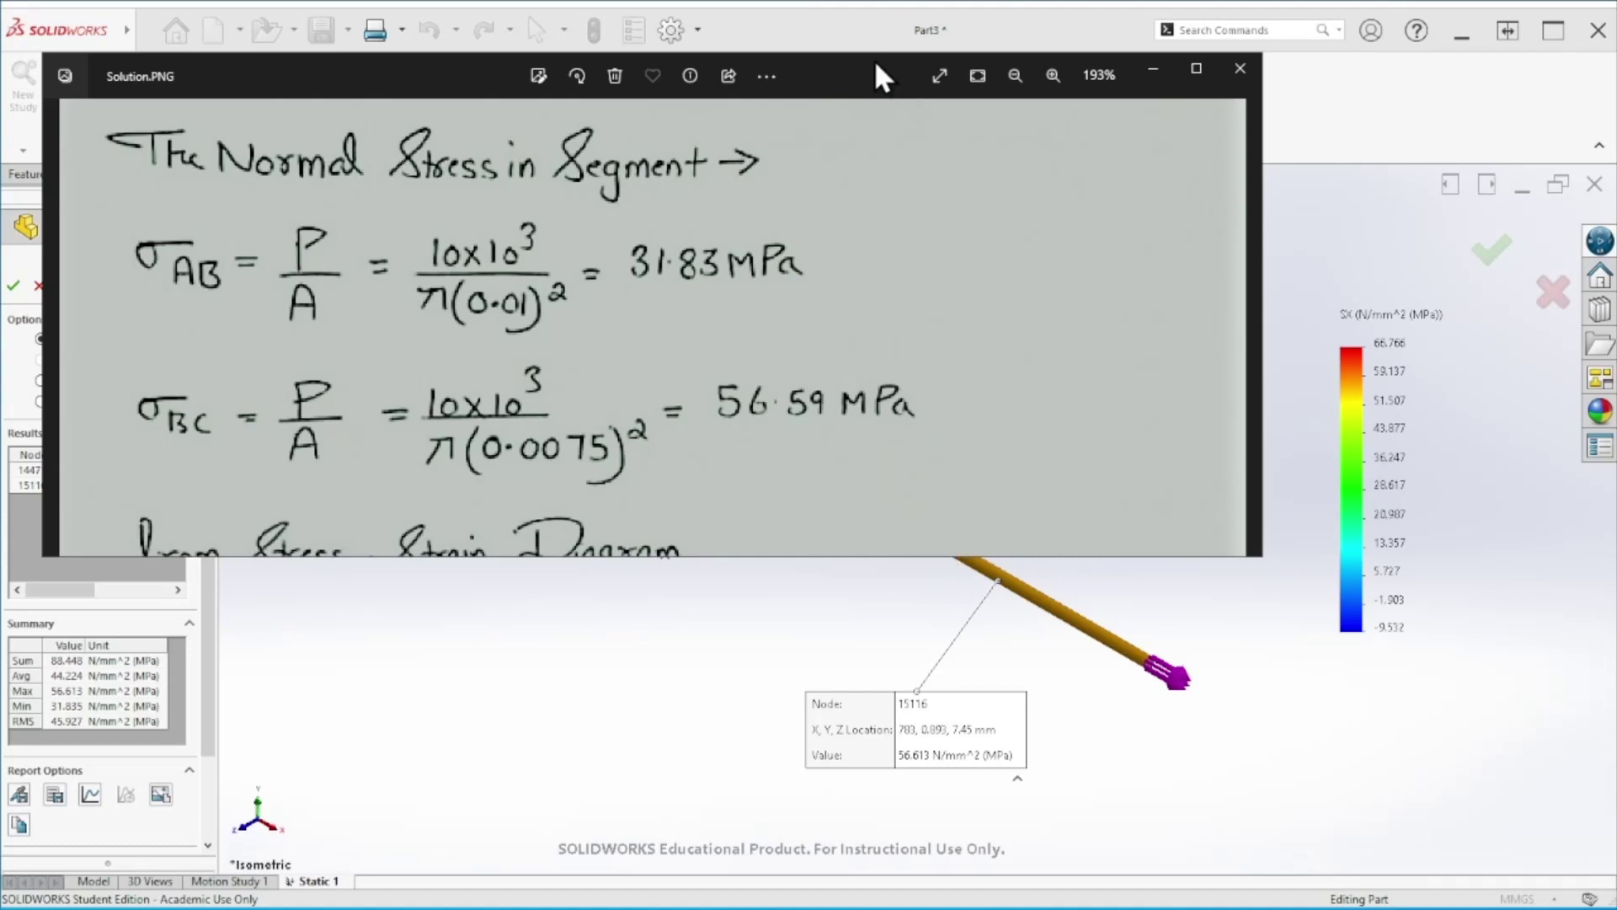
pyautogui.click(1240, 68)
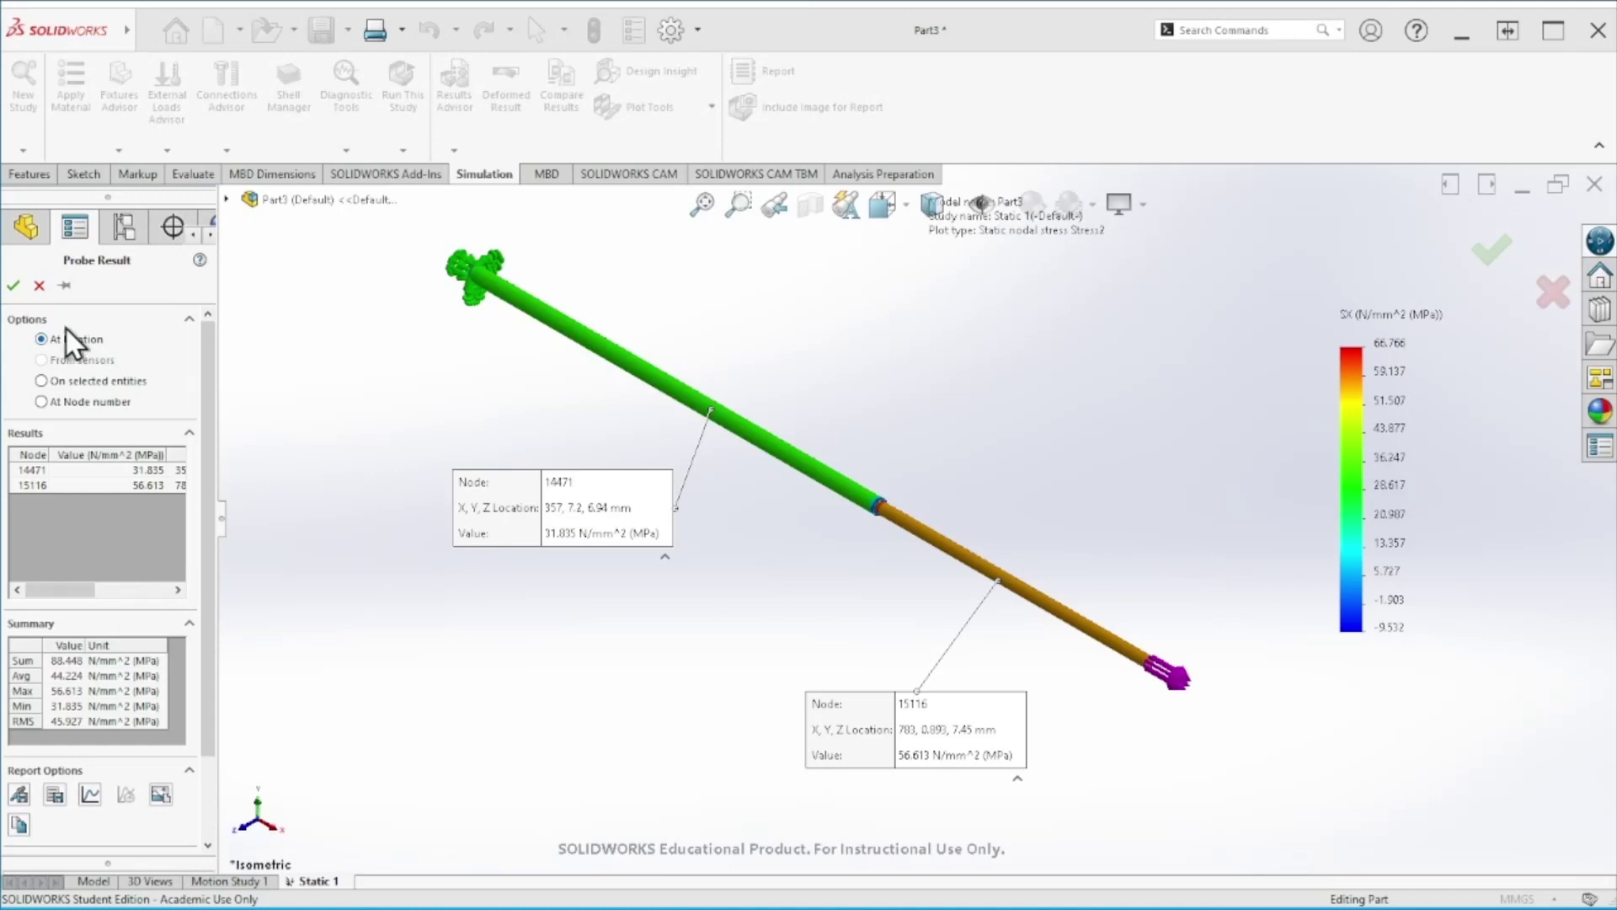
pyautogui.click(13, 286)
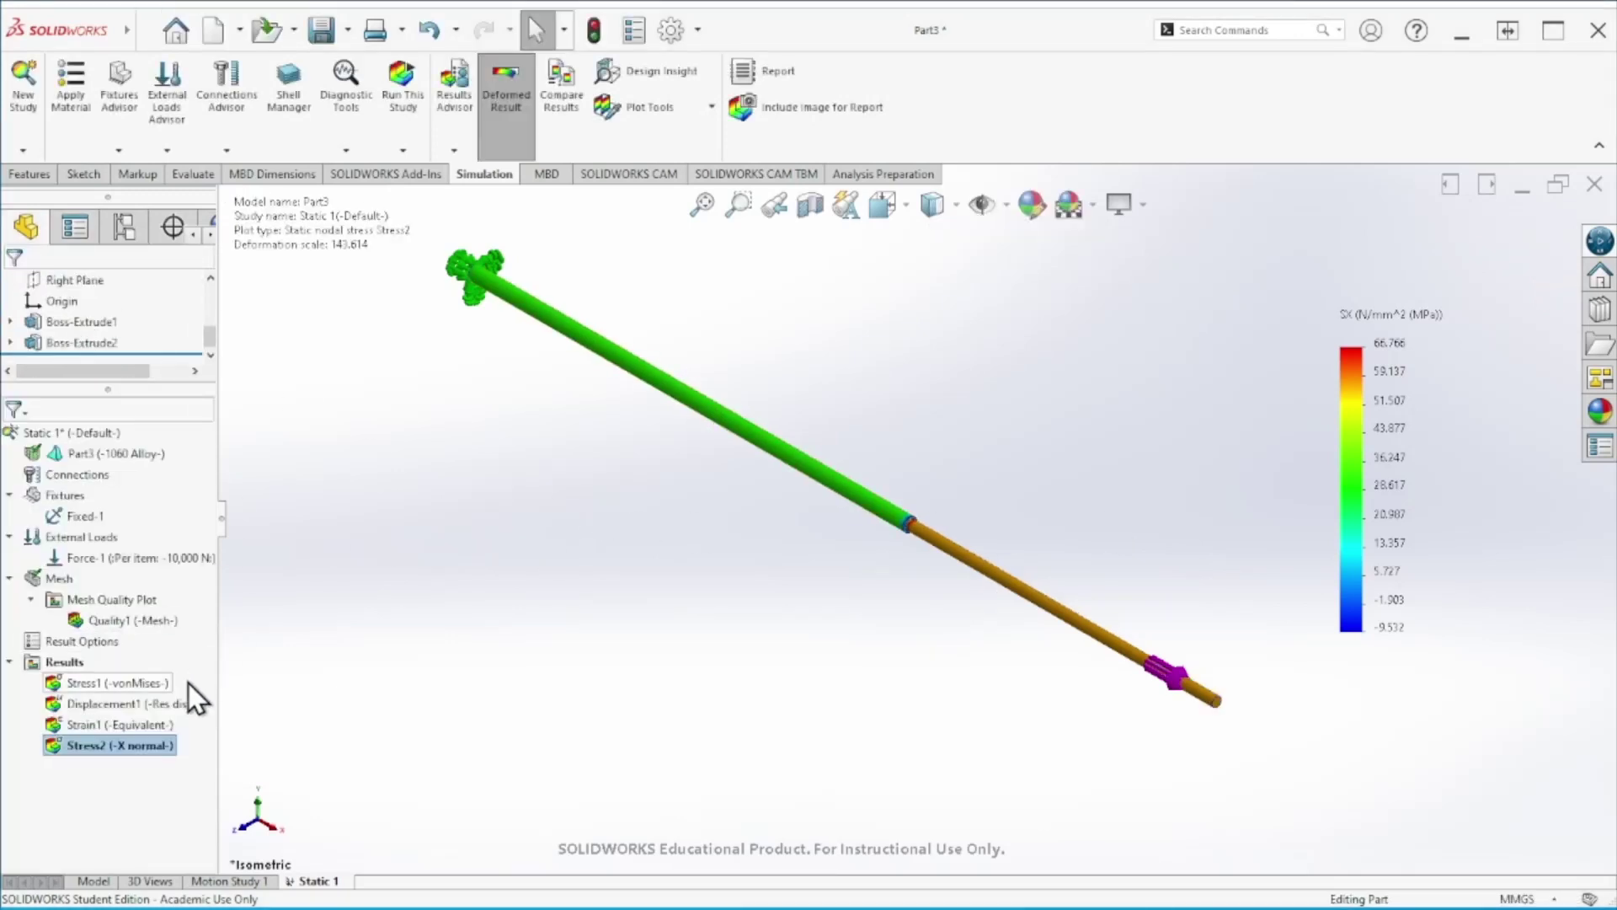
# Redisplay Displacement1 and orient the rod in Bottom view (Ctrl+6), centred horizontally
pyautogui.doubleClick(145, 704)
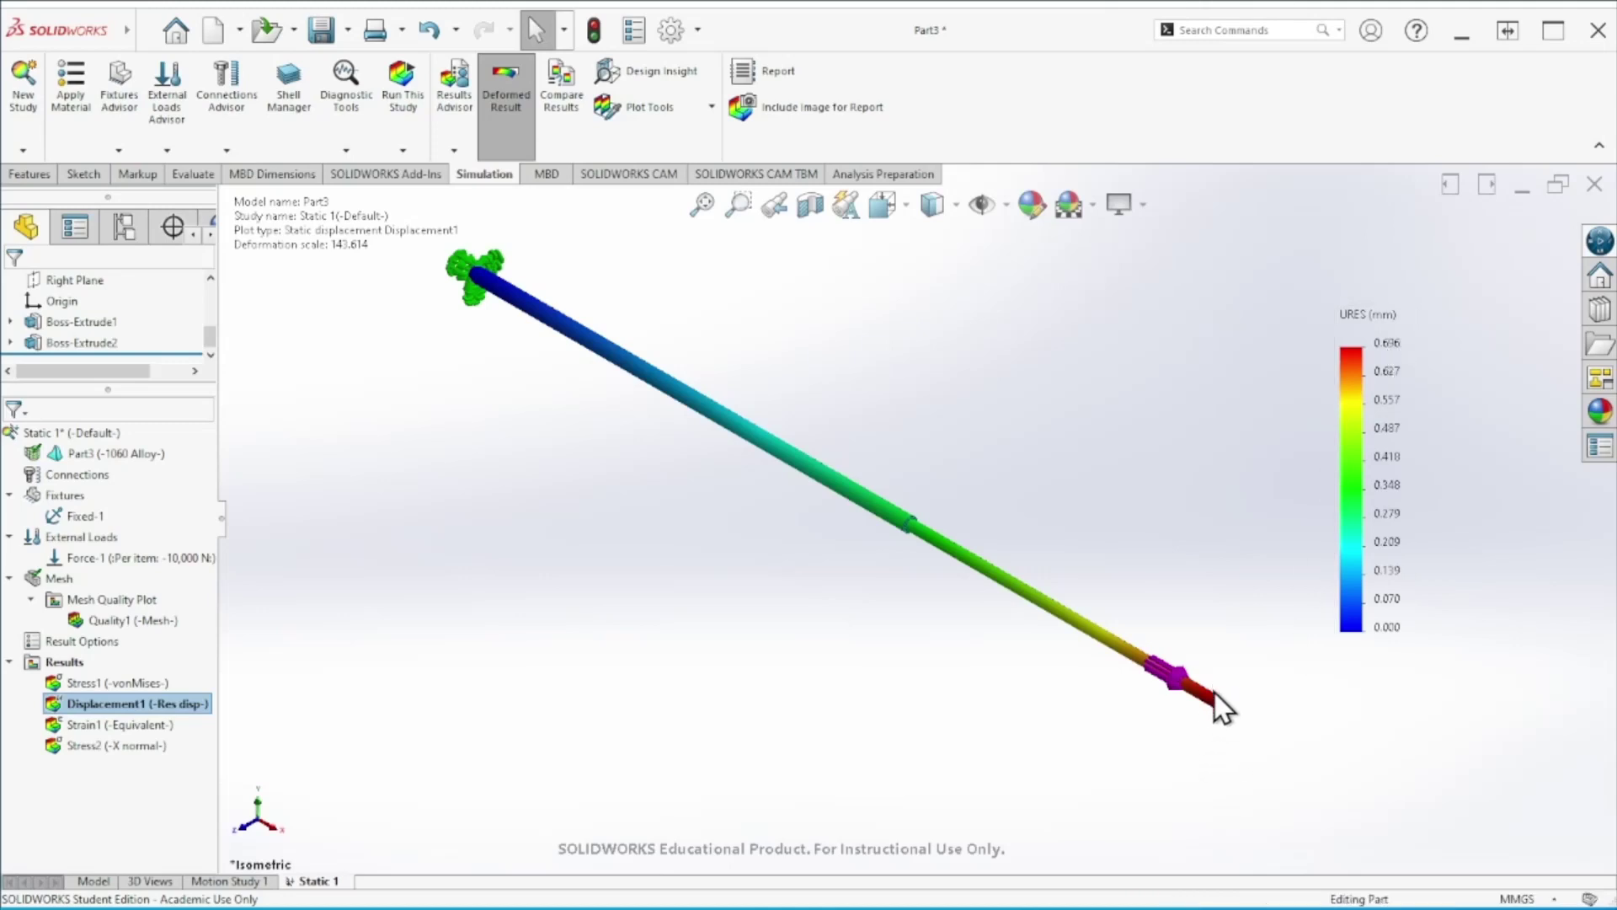
pyautogui.scroll(-3, 1219, 702)
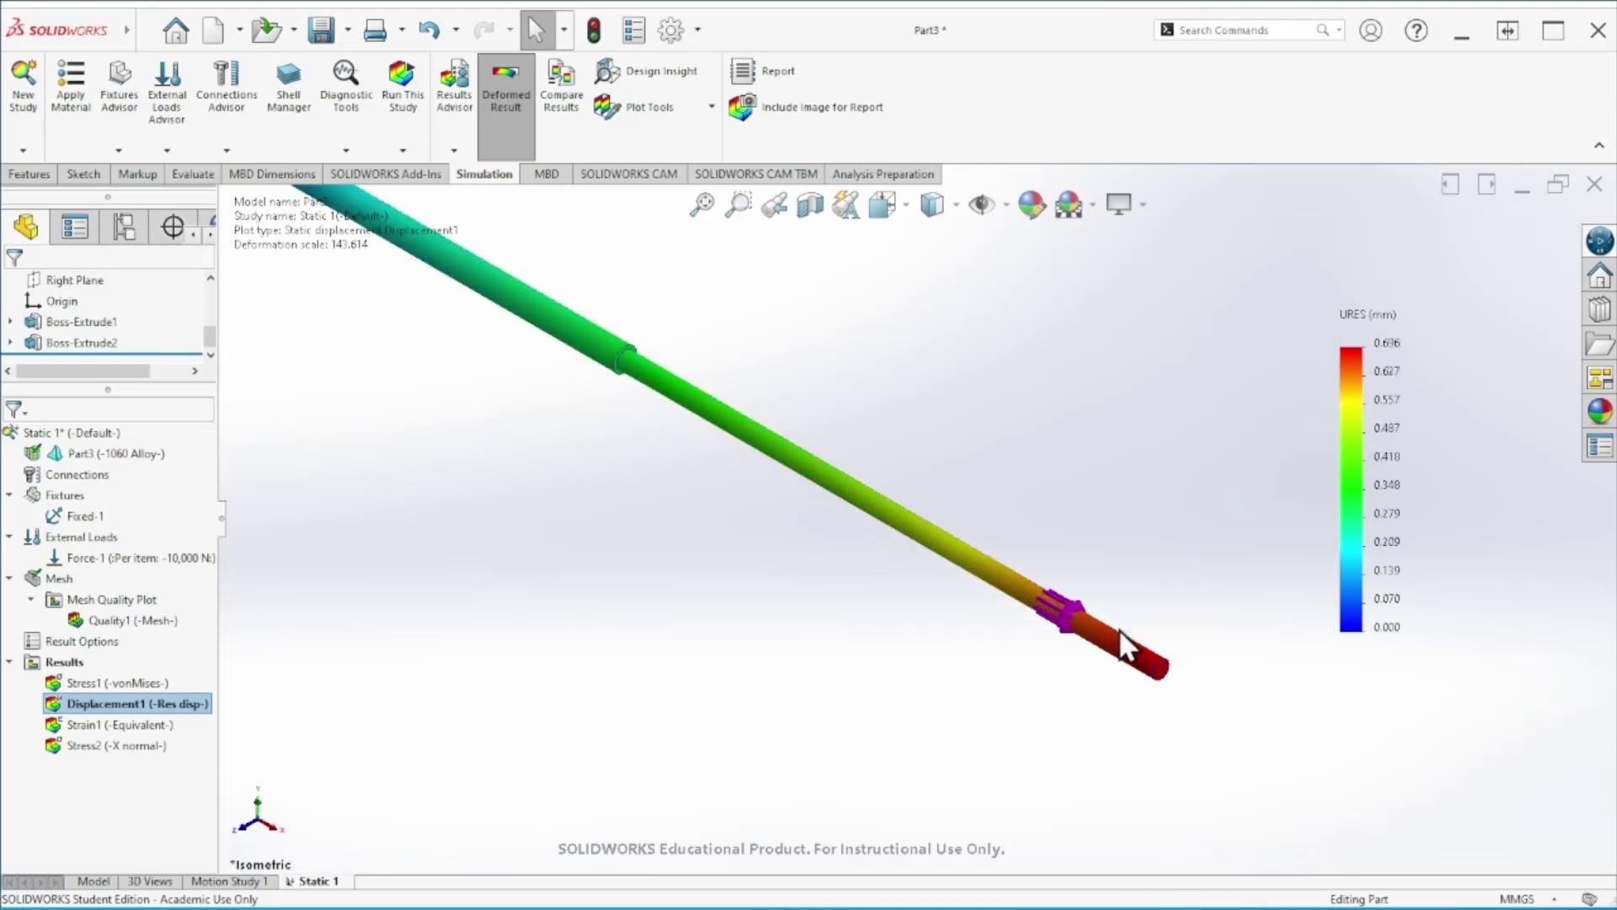
pyautogui.scroll(3, 1125, 645)
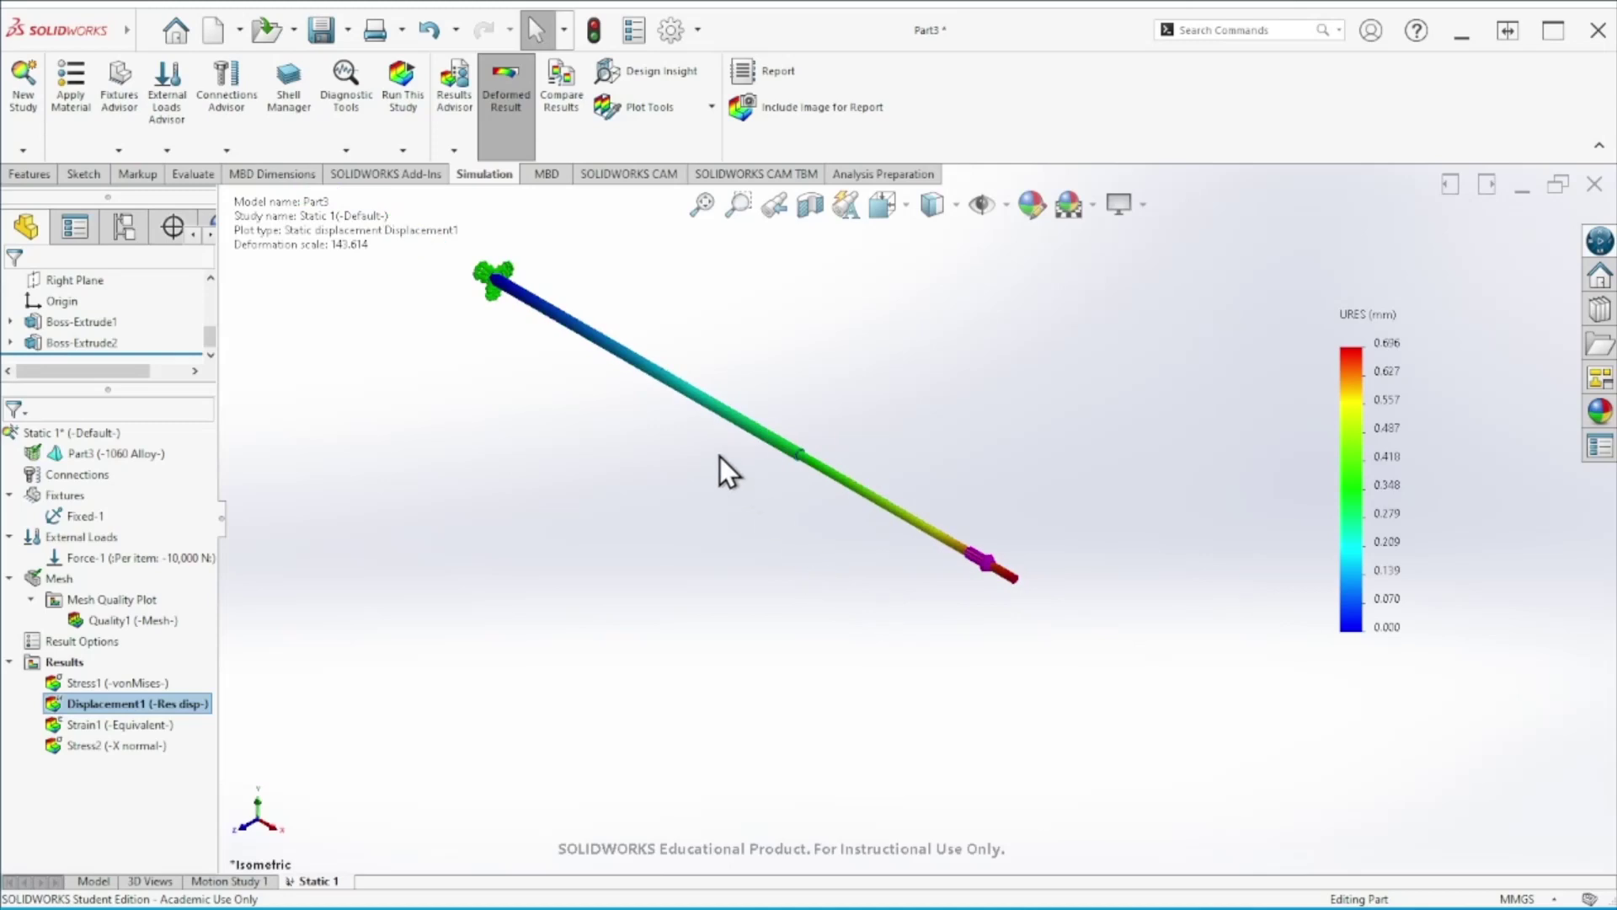
pyautogui.scroll(-2, 644, 340)
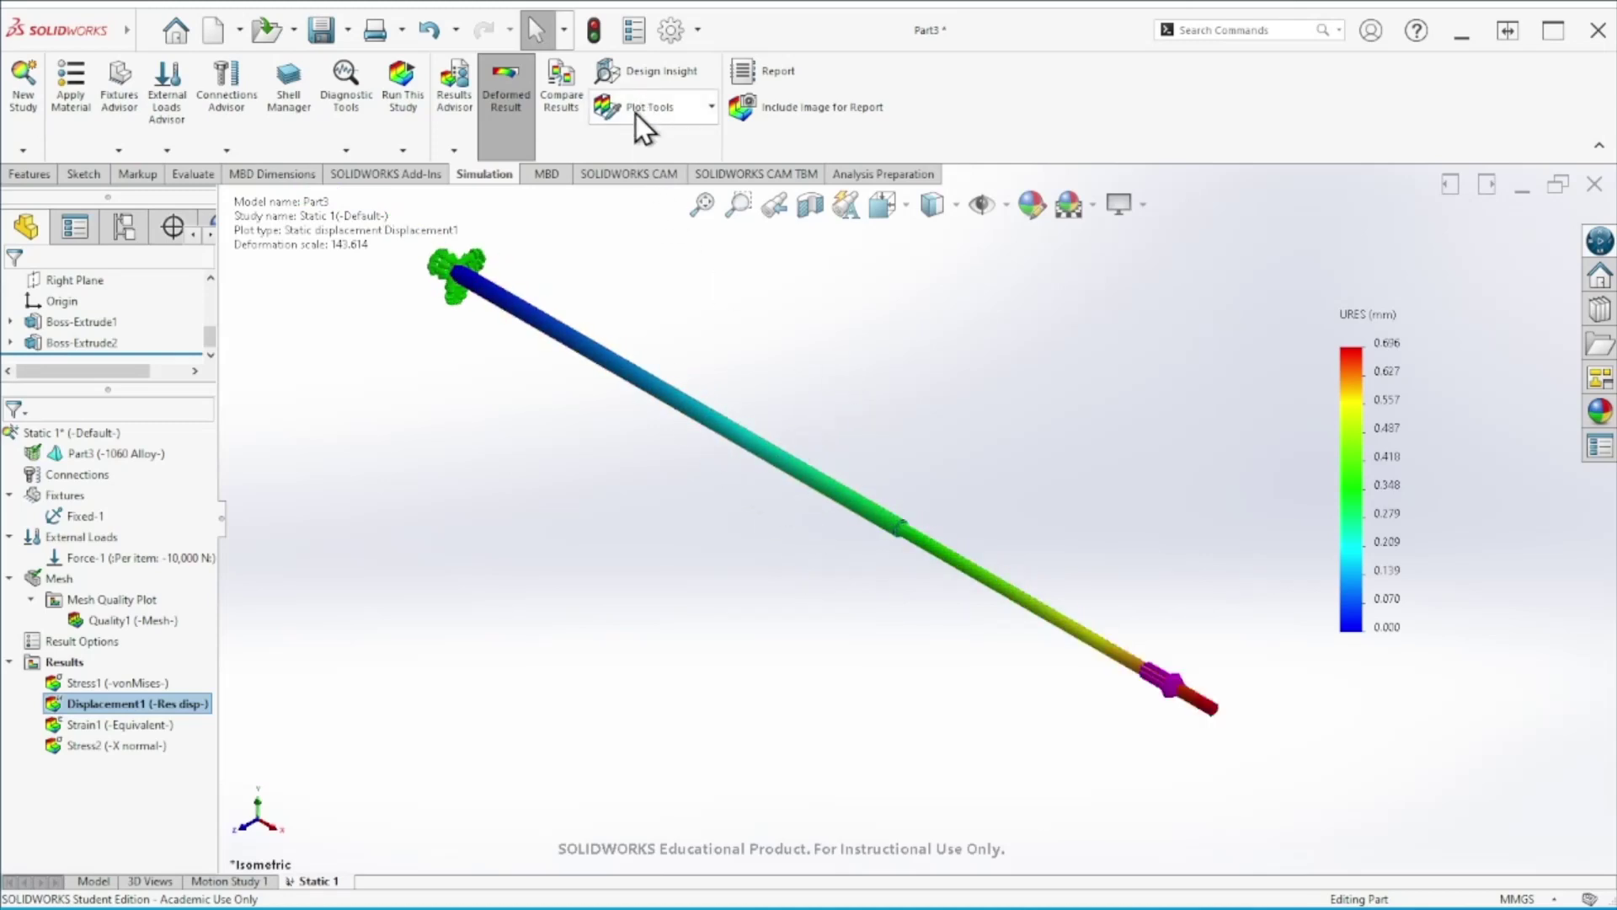
pyautogui.moveTo(749, 437); pyautogui.dragTo(777, 471, button='middle')
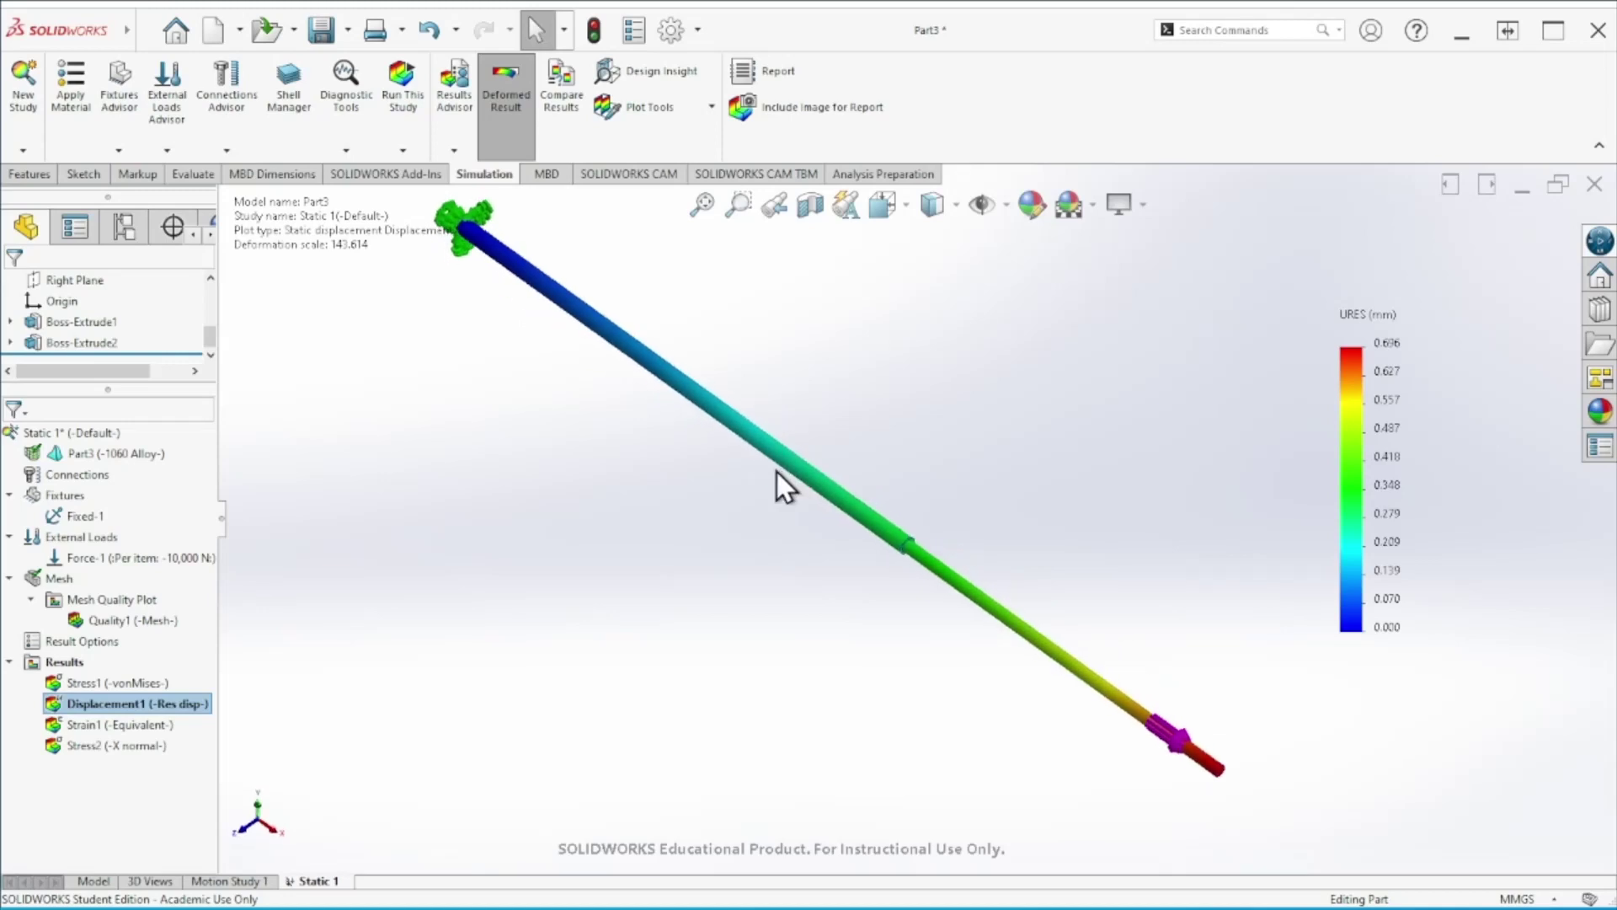
pyautogui.hotkey('ctrl', '6')
pyautogui.moveTo(776, 471); pyautogui.dragTo(1011, 379, button='middle')
pyautogui.click(638, 108)
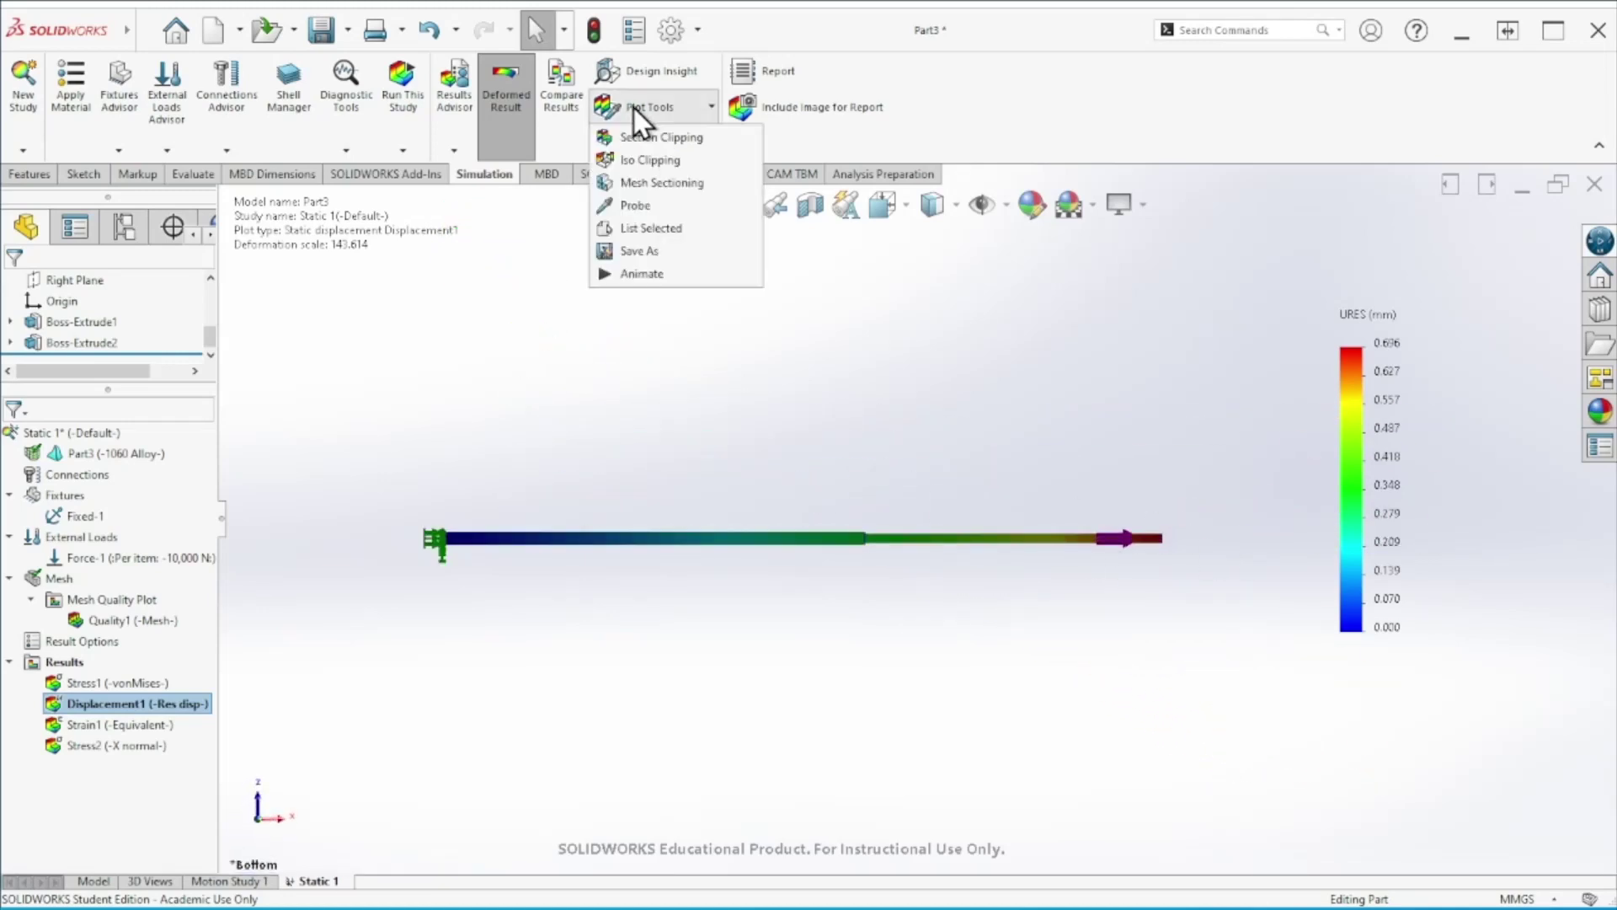
pyautogui.click(640, 274)
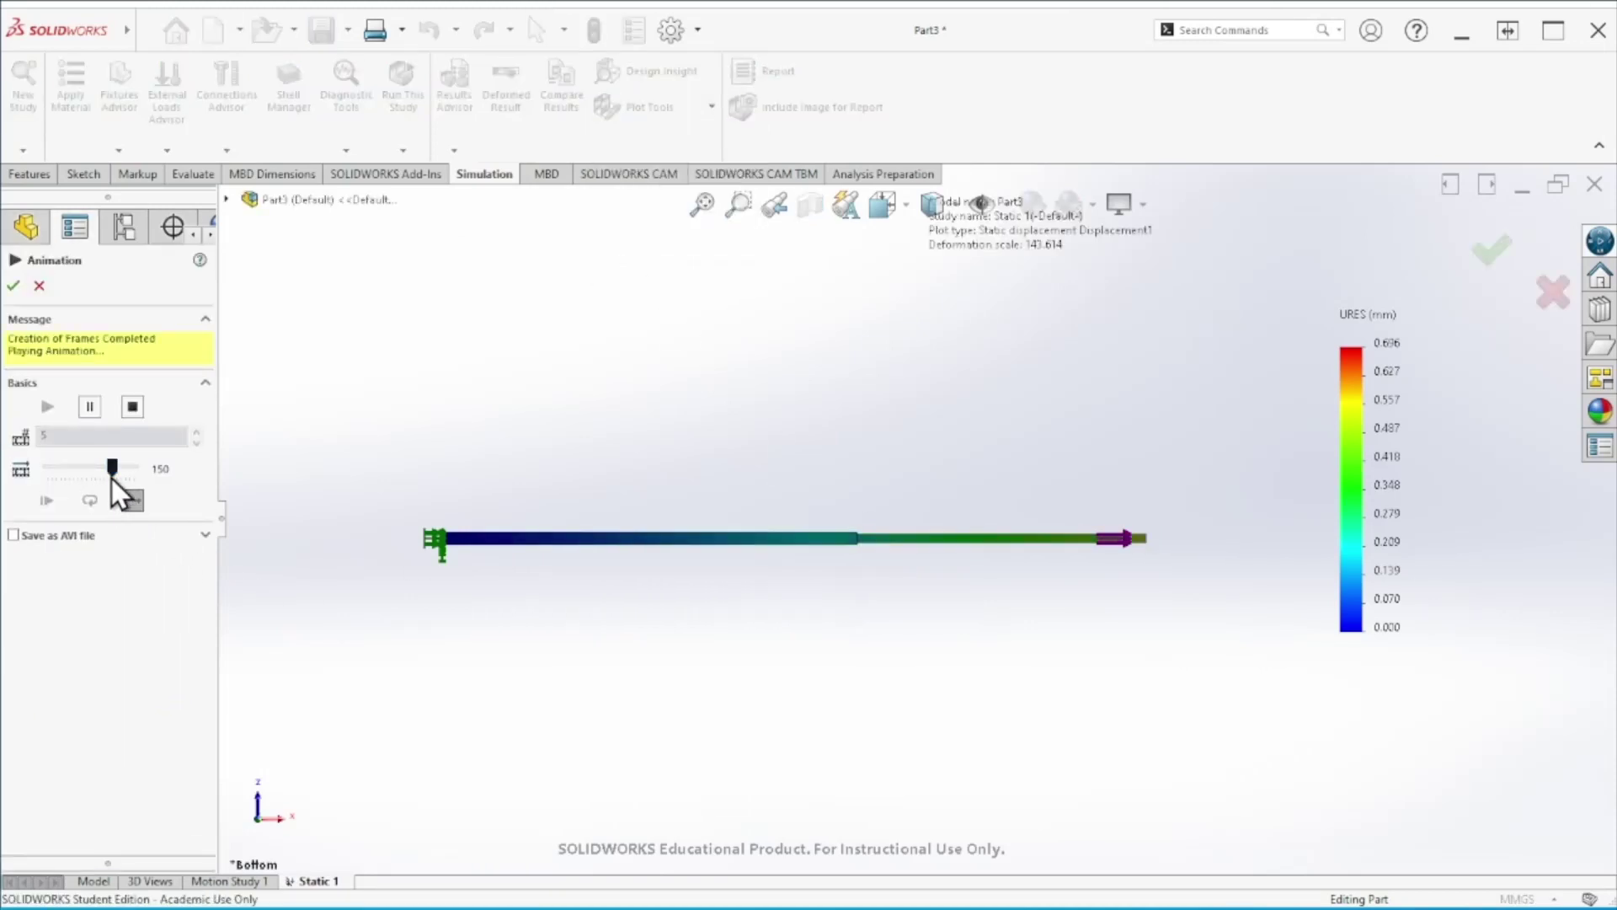
pyautogui.moveTo(109, 473); pyautogui.dragTo(68, 477)
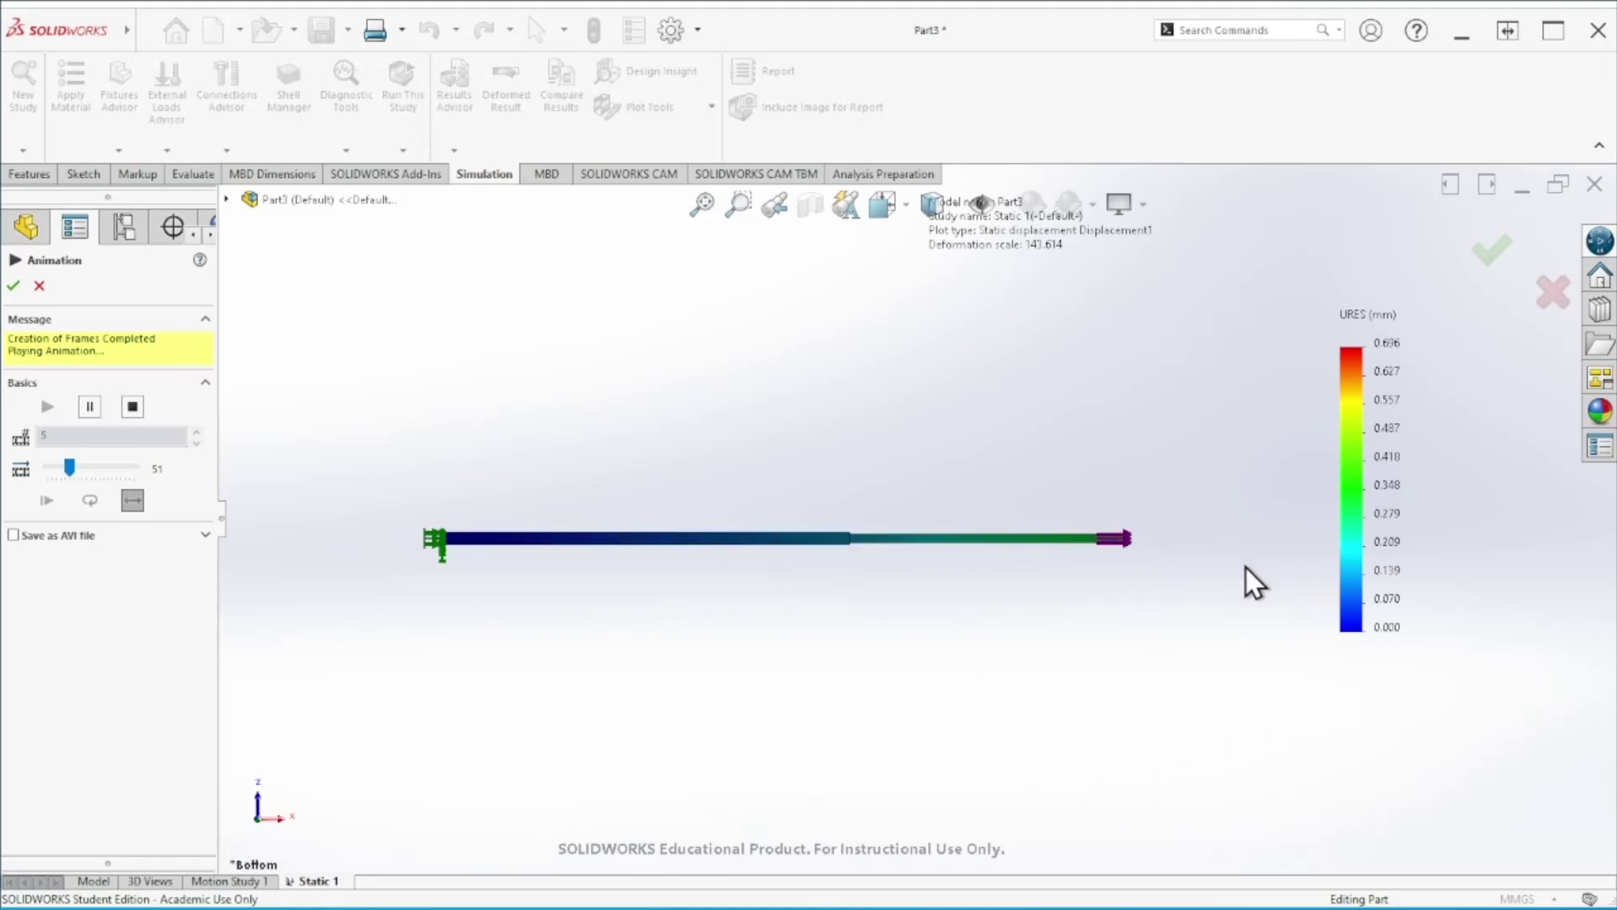
pyautogui.click(12, 285)
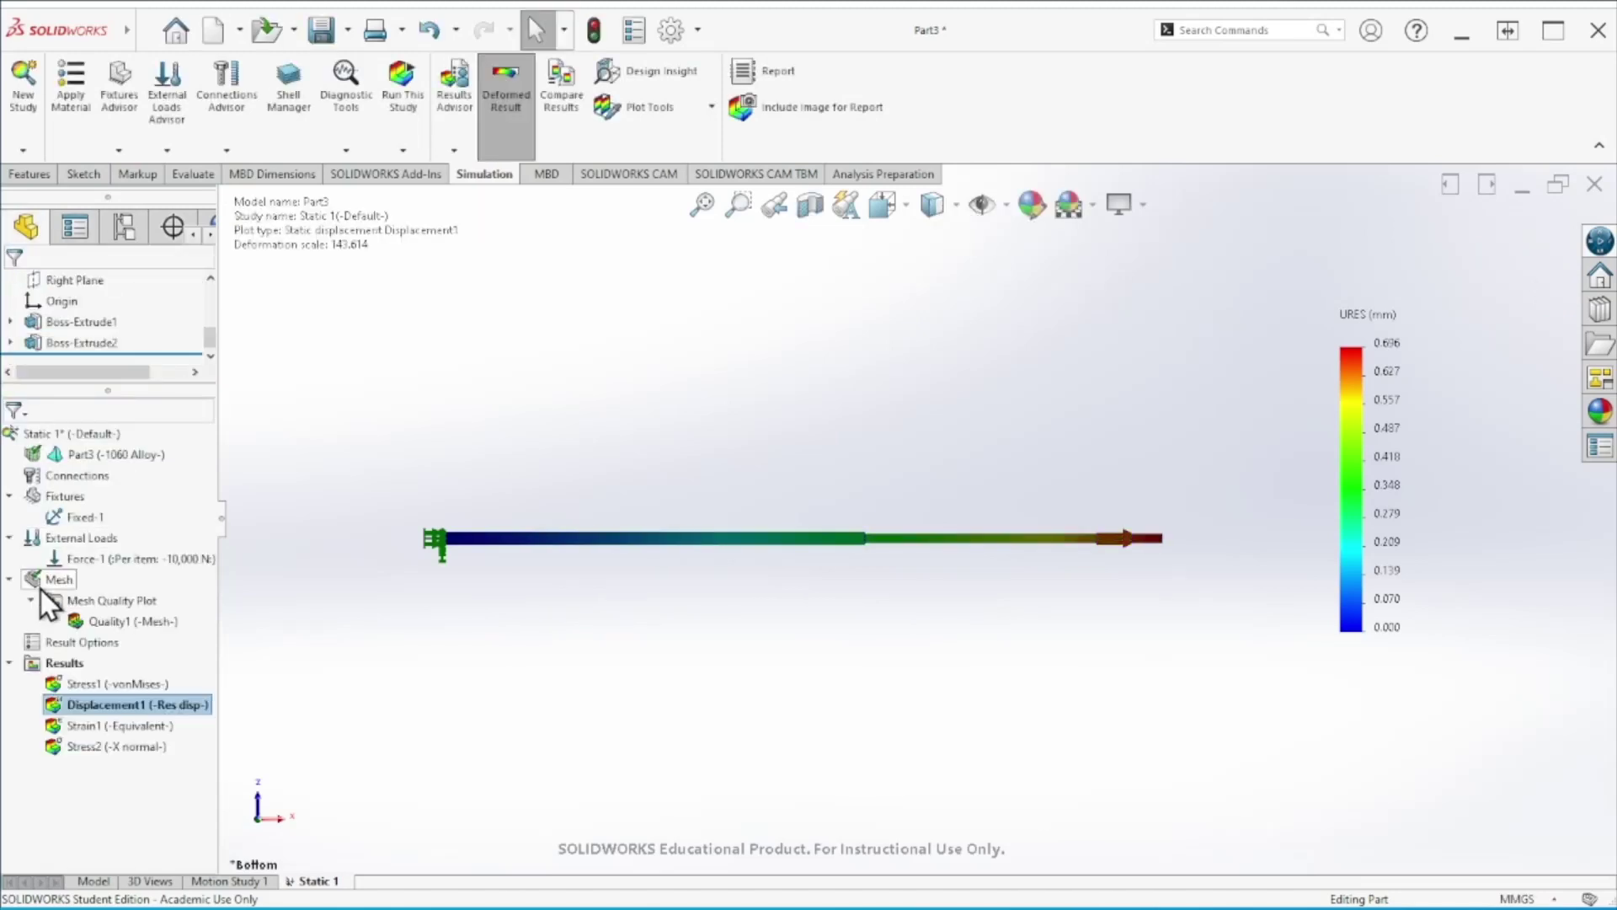
# Display the Strain1 equivalent strain plot, probing the thick section once before cancelling the probe
pyautogui.doubleClick(116, 726)
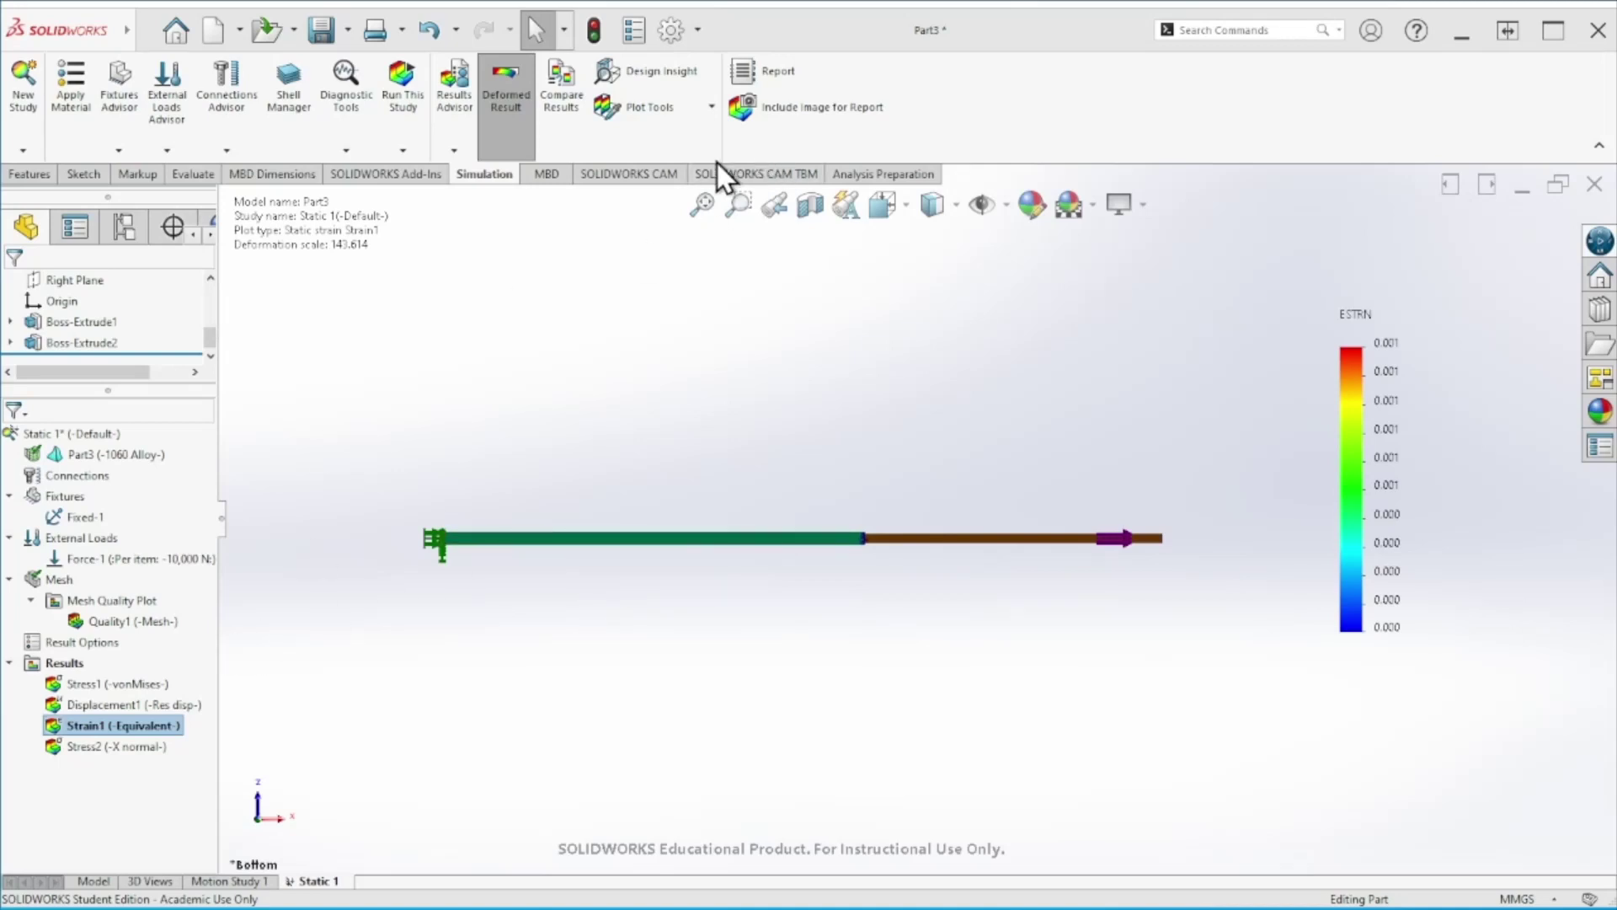
pyautogui.click(649, 109)
pyautogui.click(676, 192)
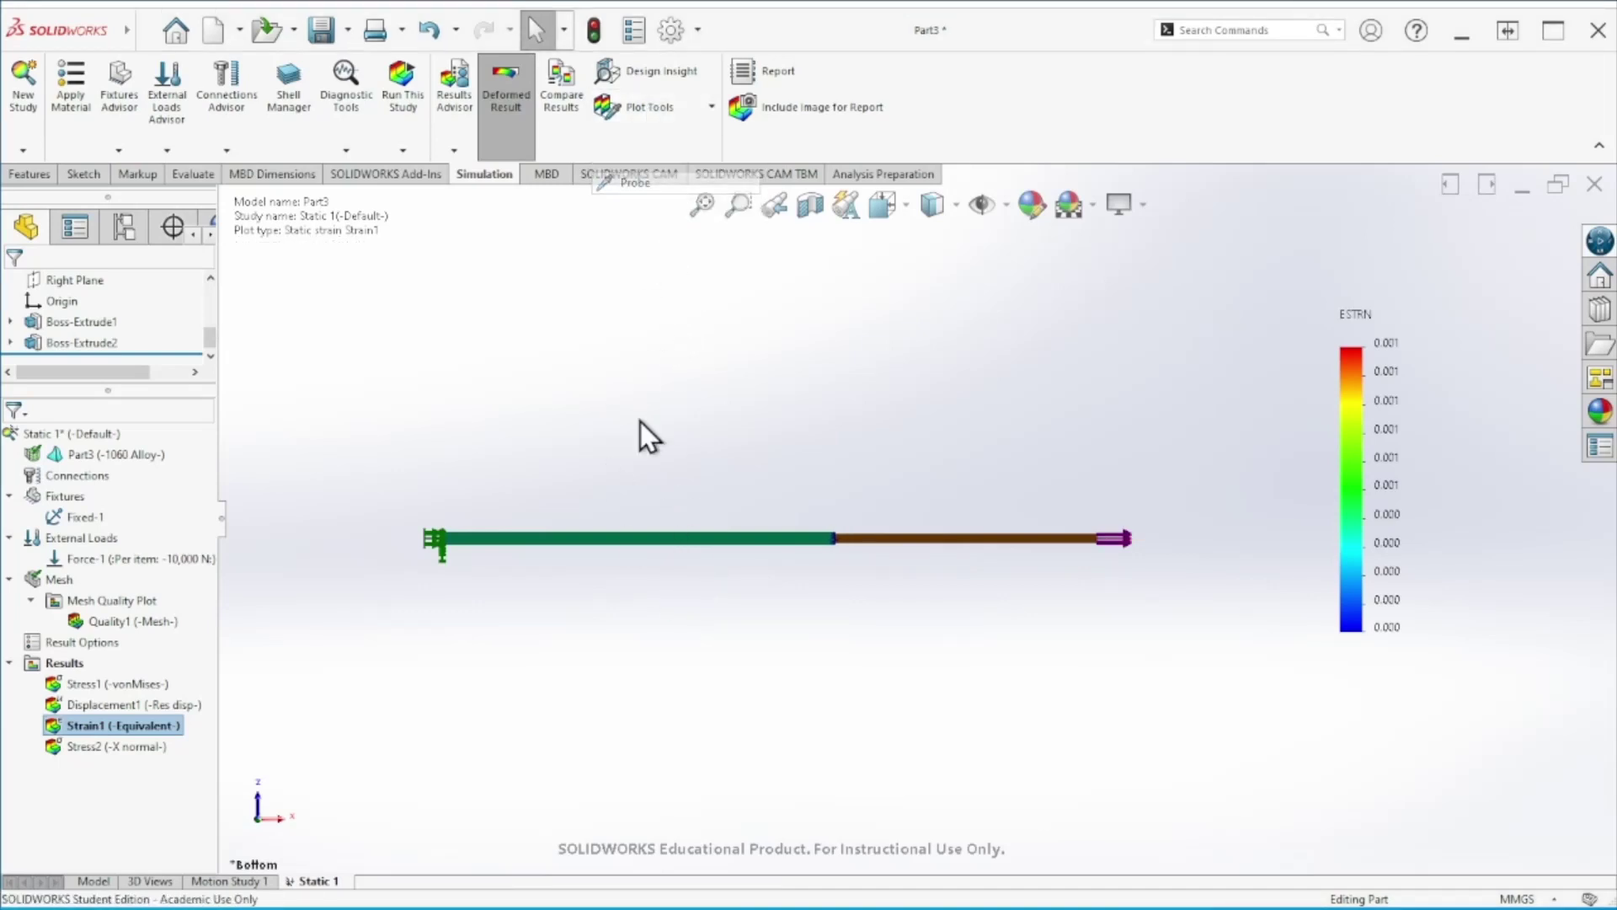
pyautogui.click(628, 536)
pyautogui.moveTo(673, 627); pyautogui.dragTo(507, 685)
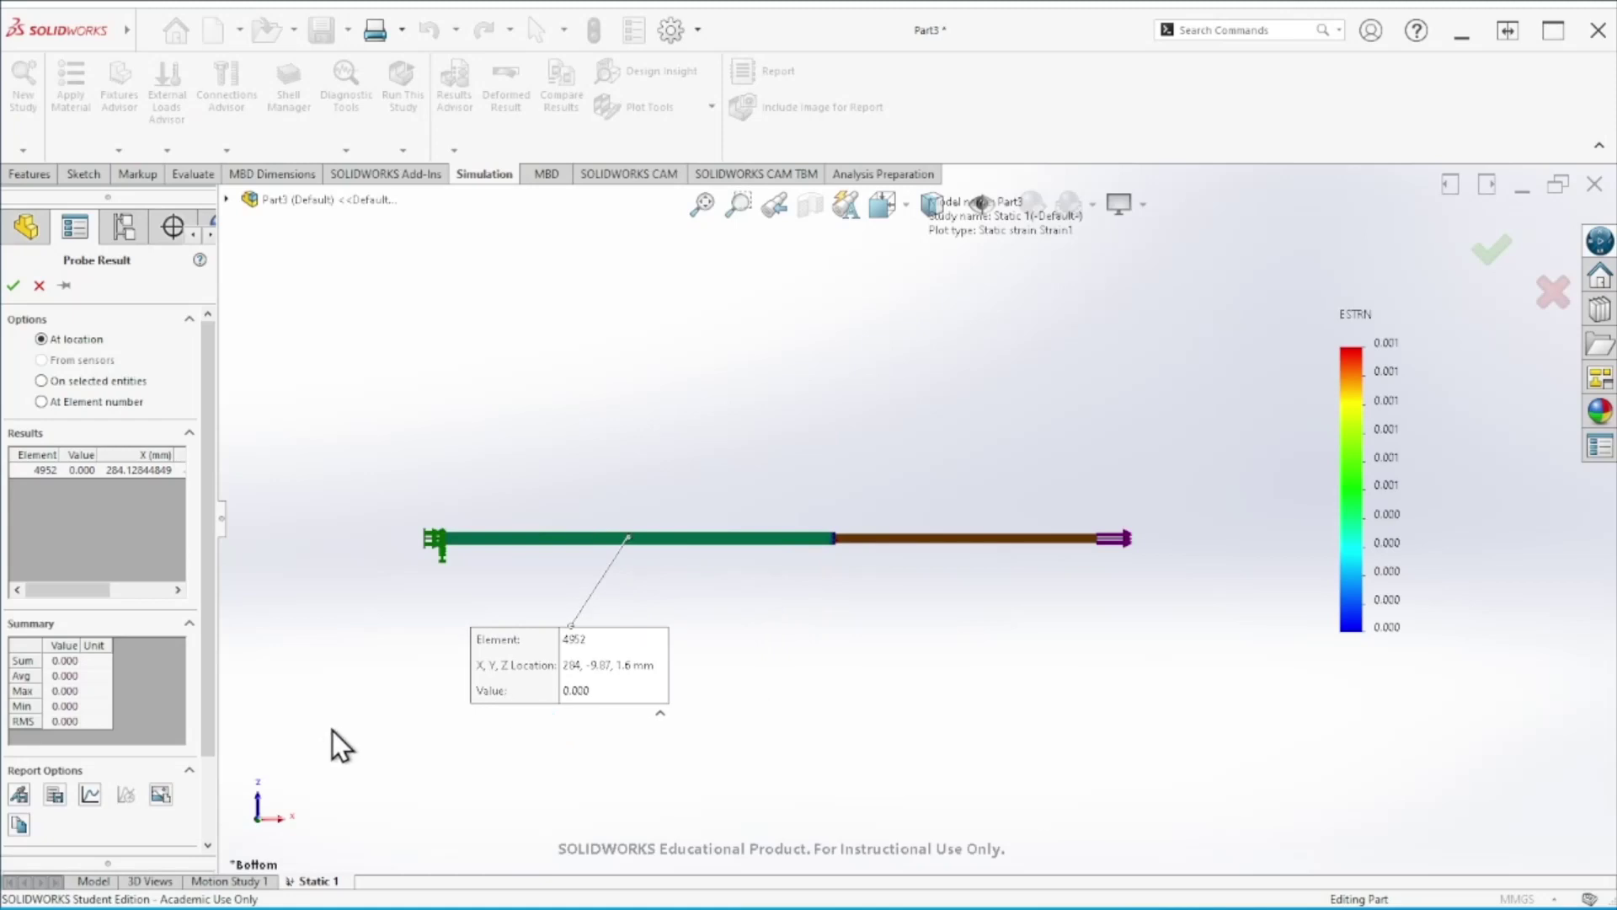
pyautogui.press('Return')
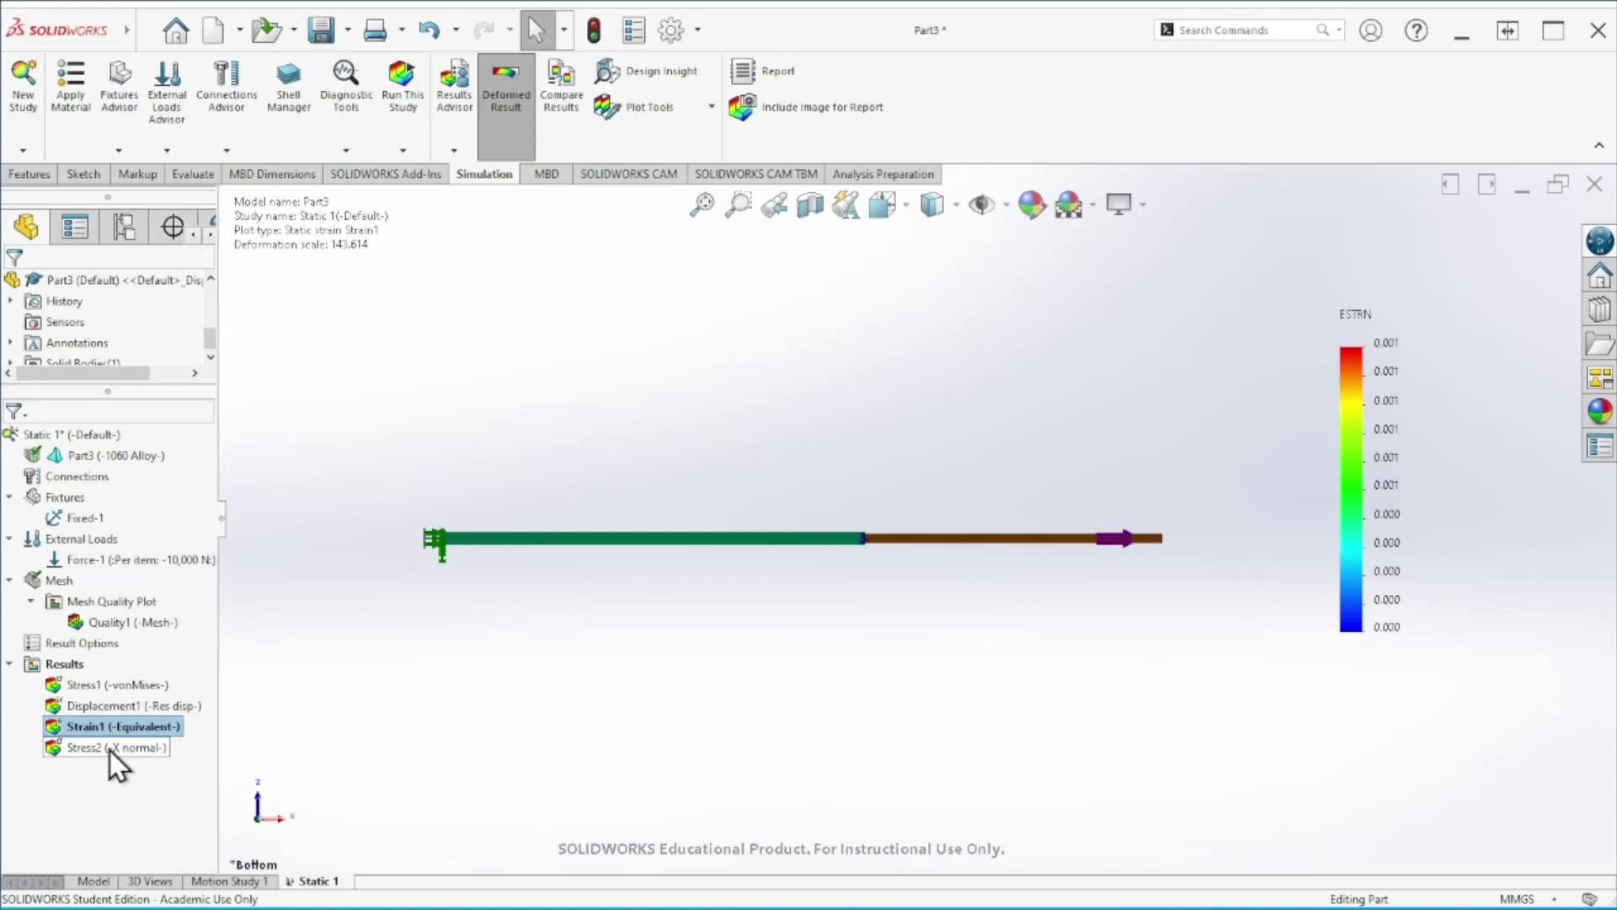
# Change Strain1 to EPSX: X Normal Strain with legend values shown to nine decimal places
pyautogui.click(83, 751)
pyautogui.doubleClick(82, 751)
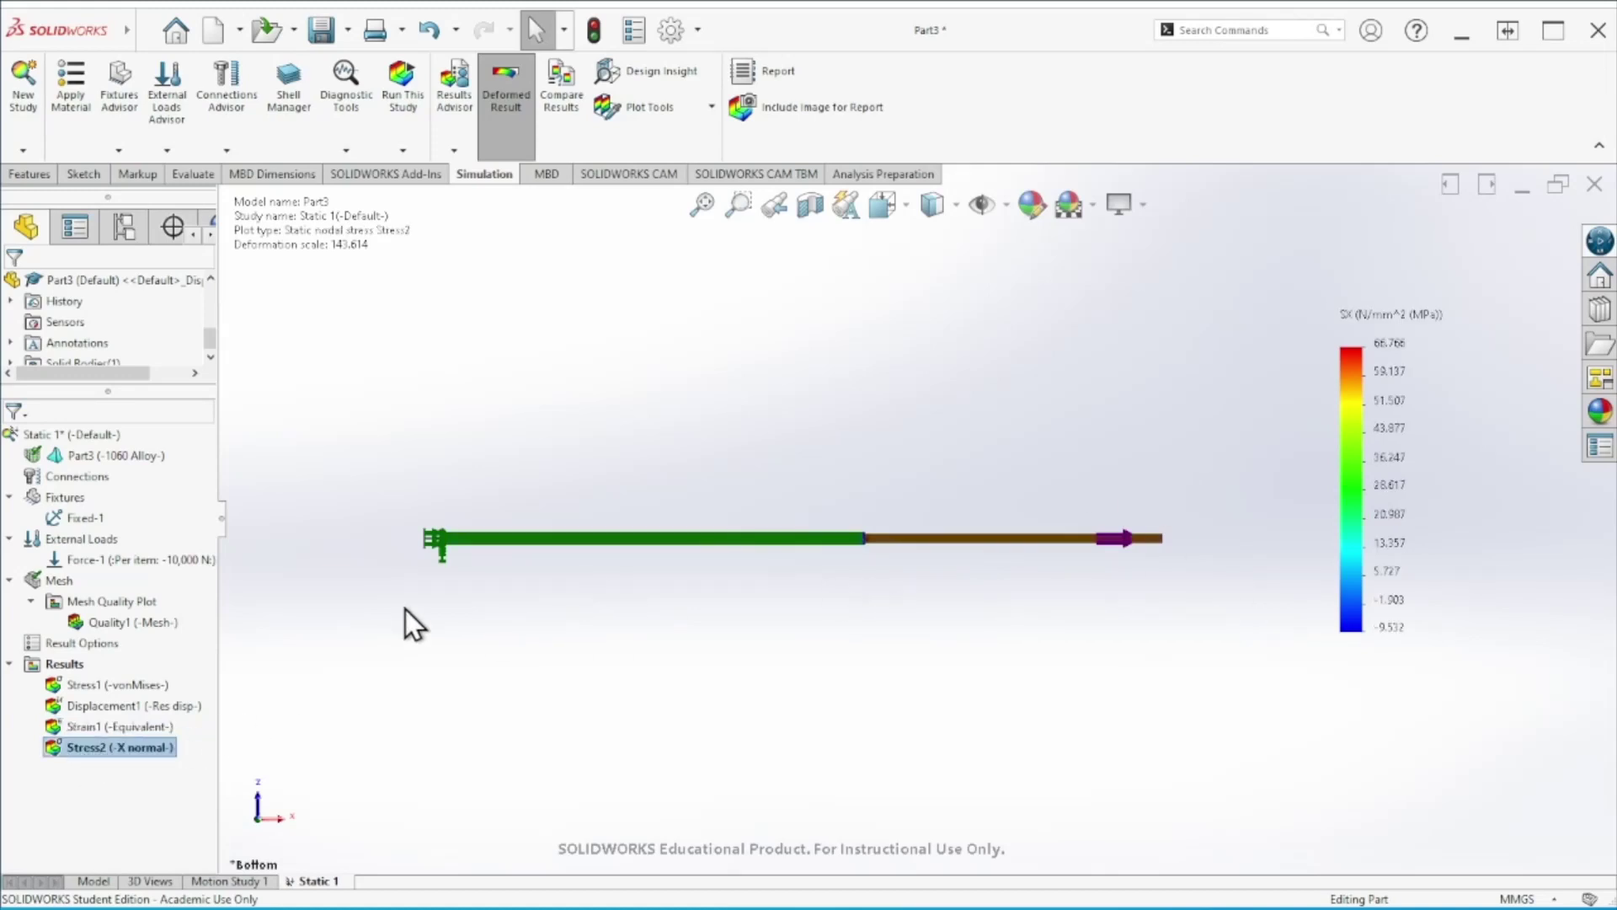
pyautogui.doubleClick(110, 725)
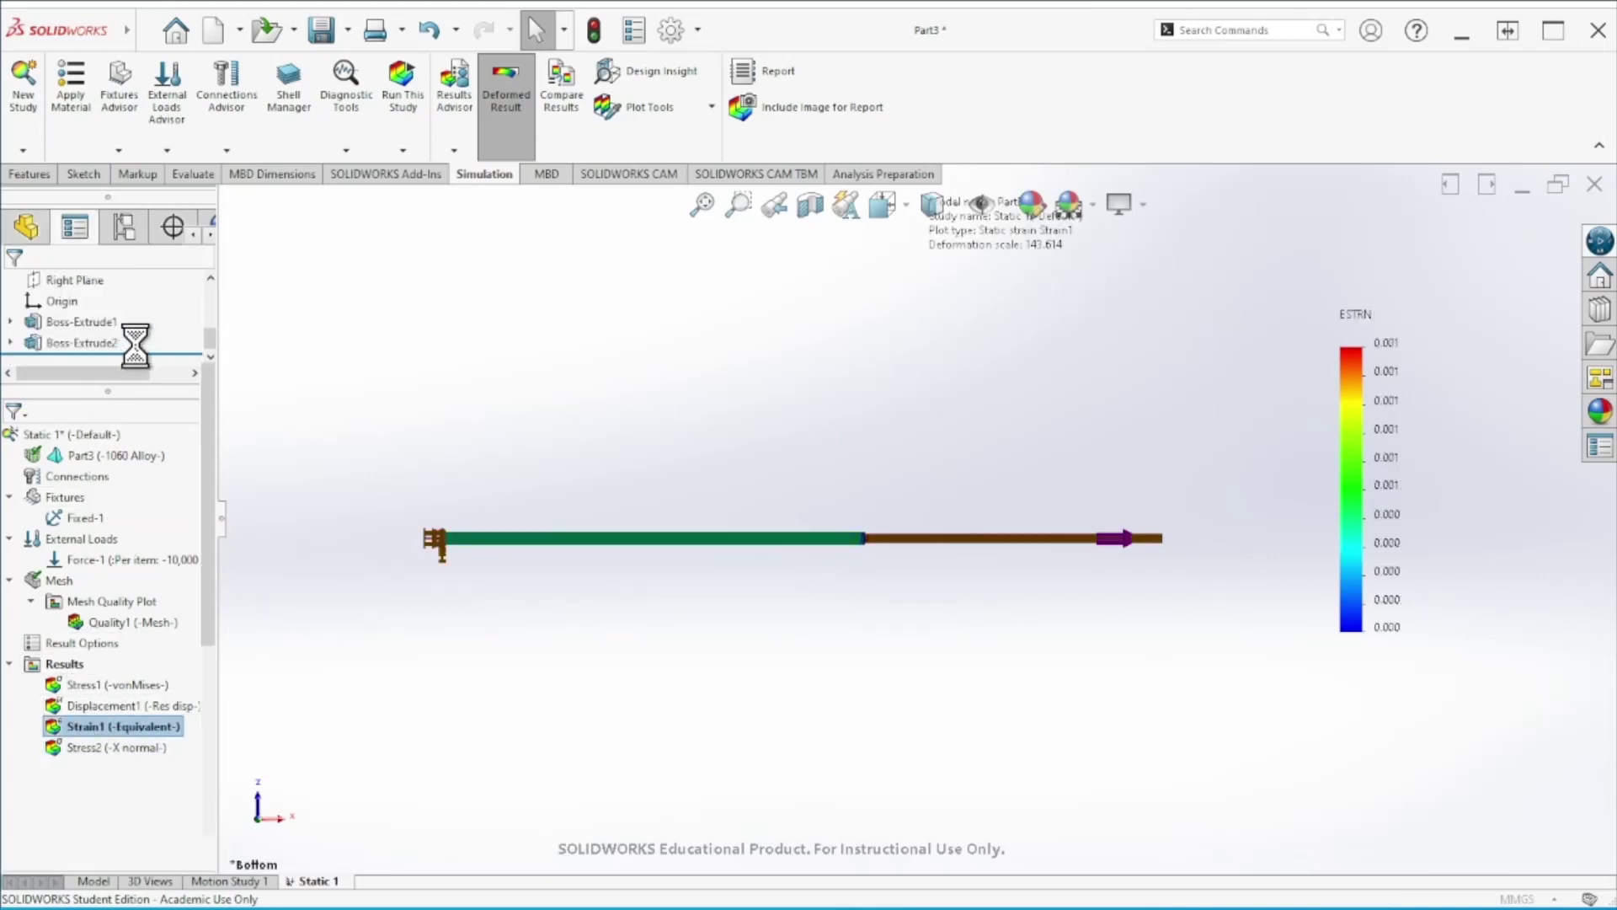
pyautogui.click(128, 384)
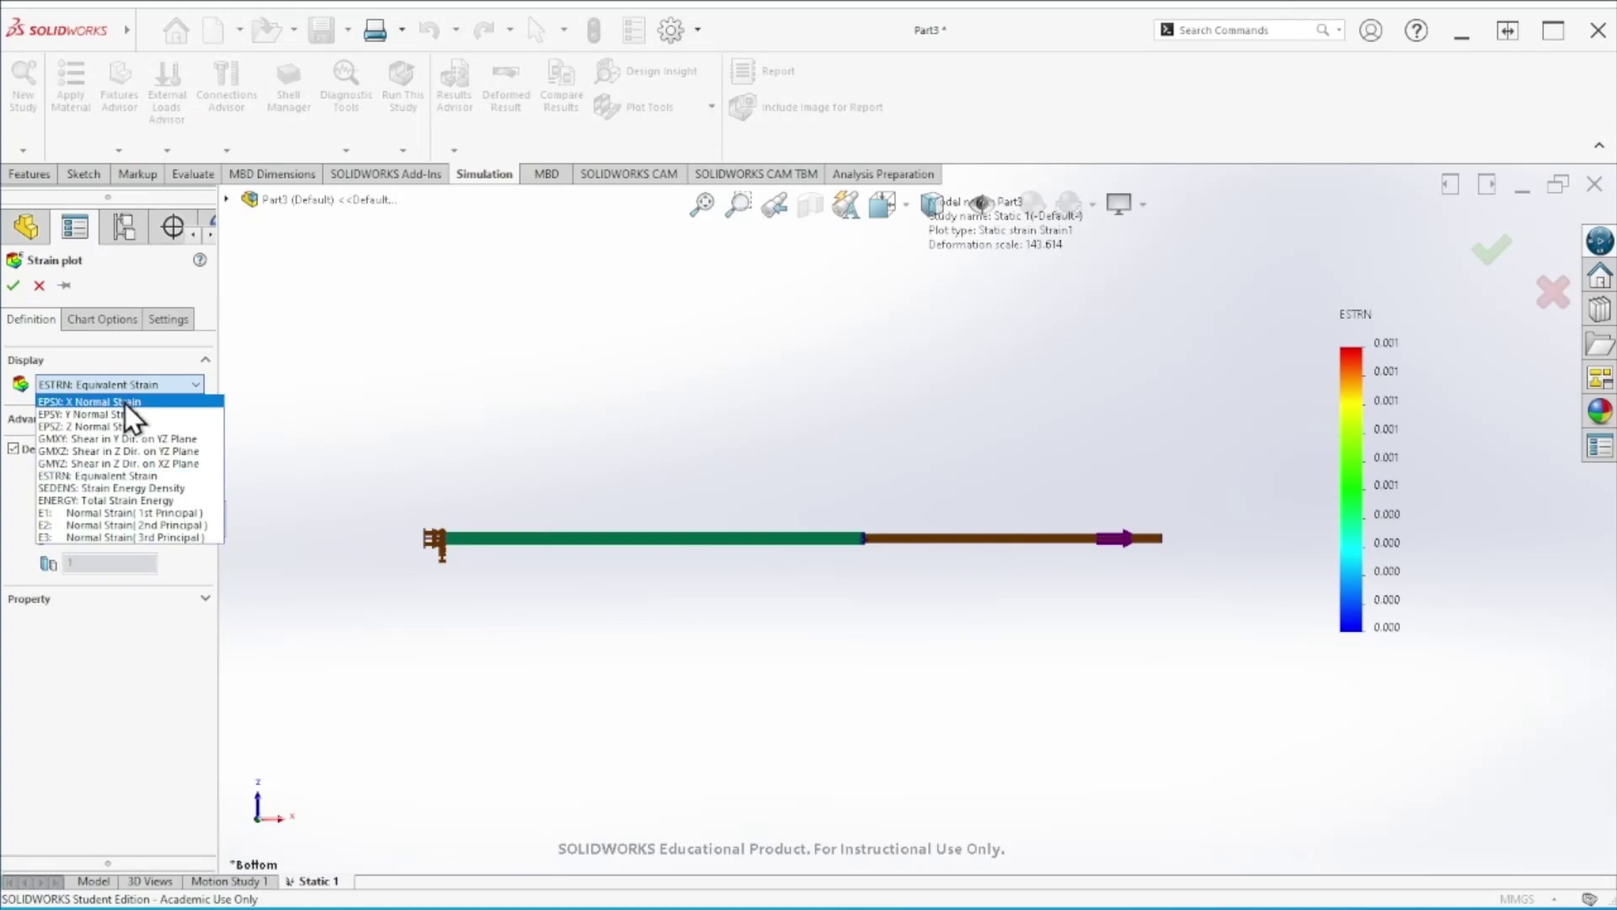
pyautogui.click(125, 403)
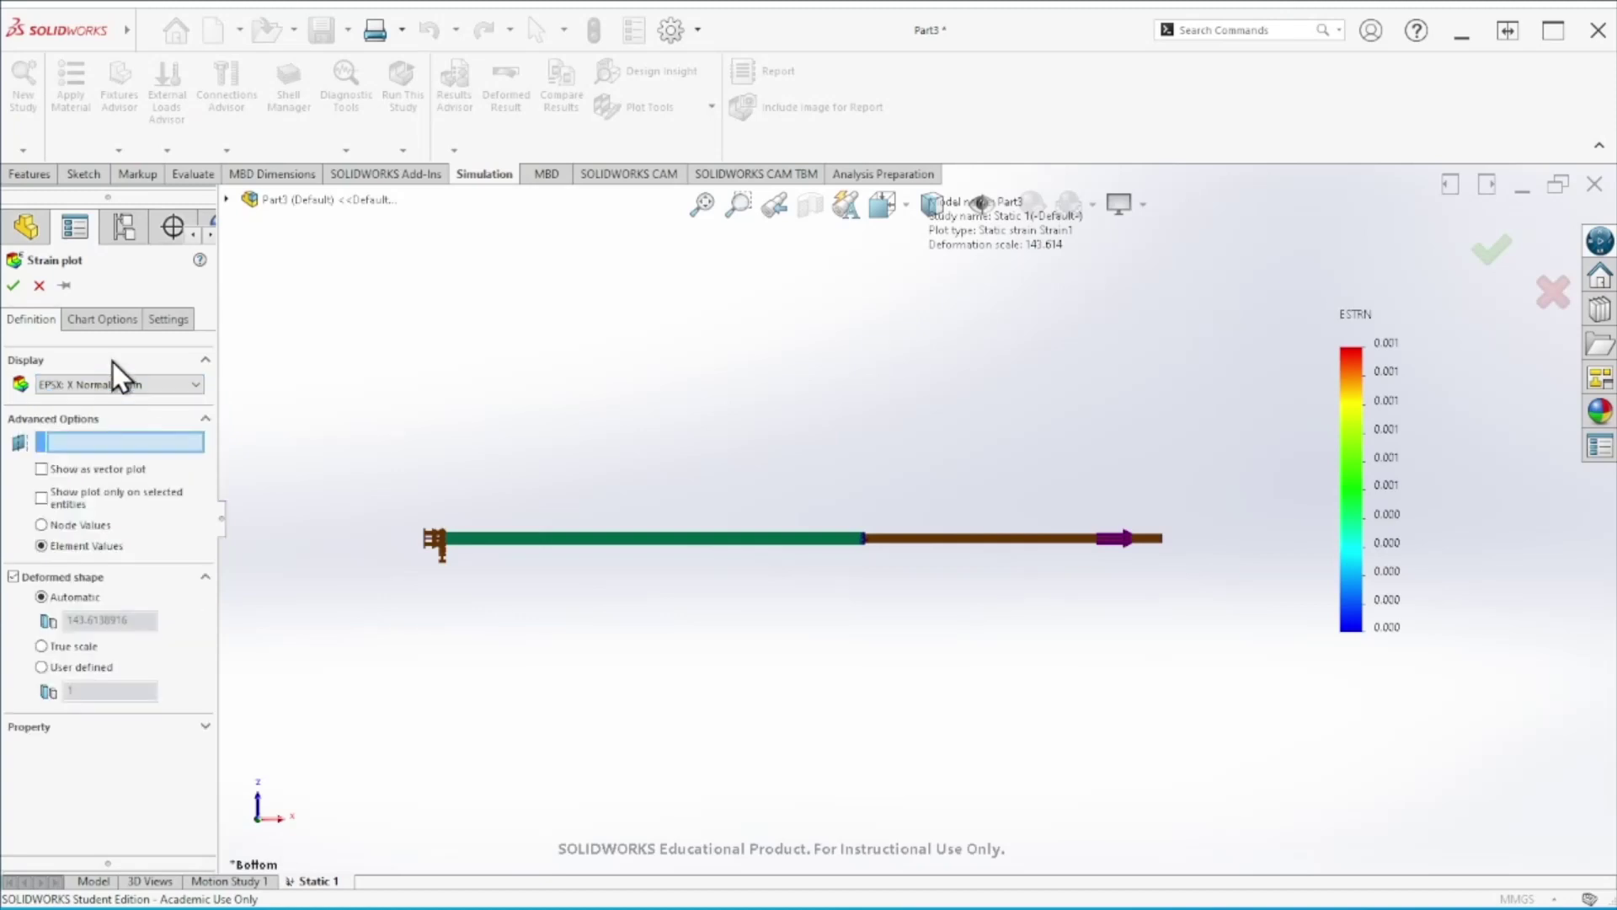
pyautogui.click(96, 326)
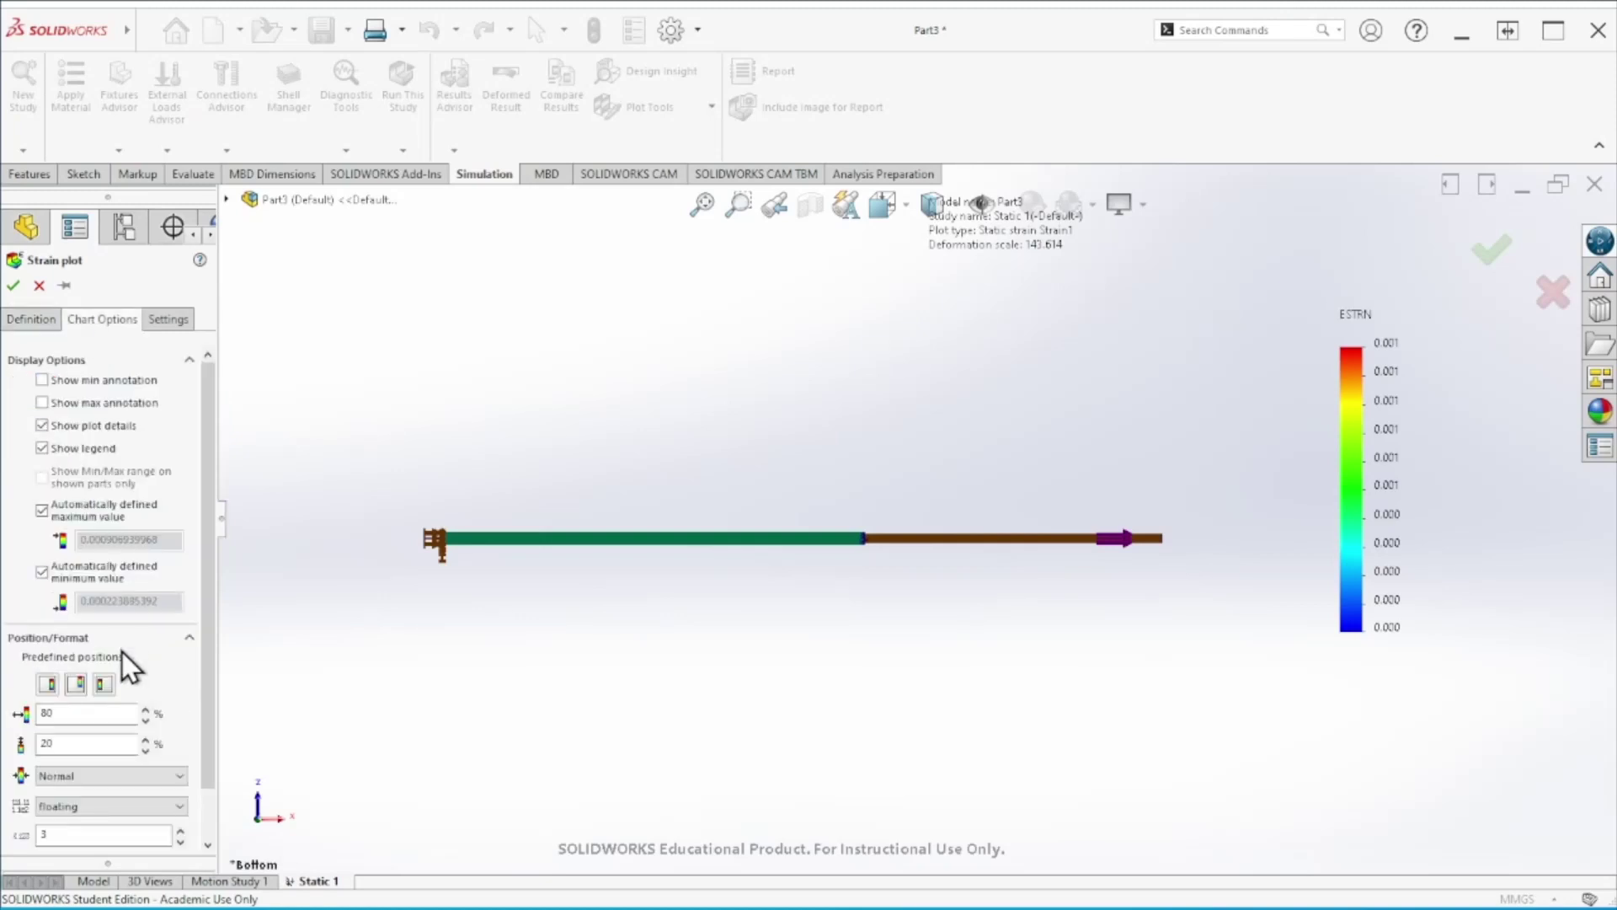
pyautogui.click(179, 830)
pyautogui.click(178, 831)
pyautogui.click(178, 830)
pyautogui.click(179, 830)
pyautogui.click(179, 831)
pyautogui.click(179, 830)
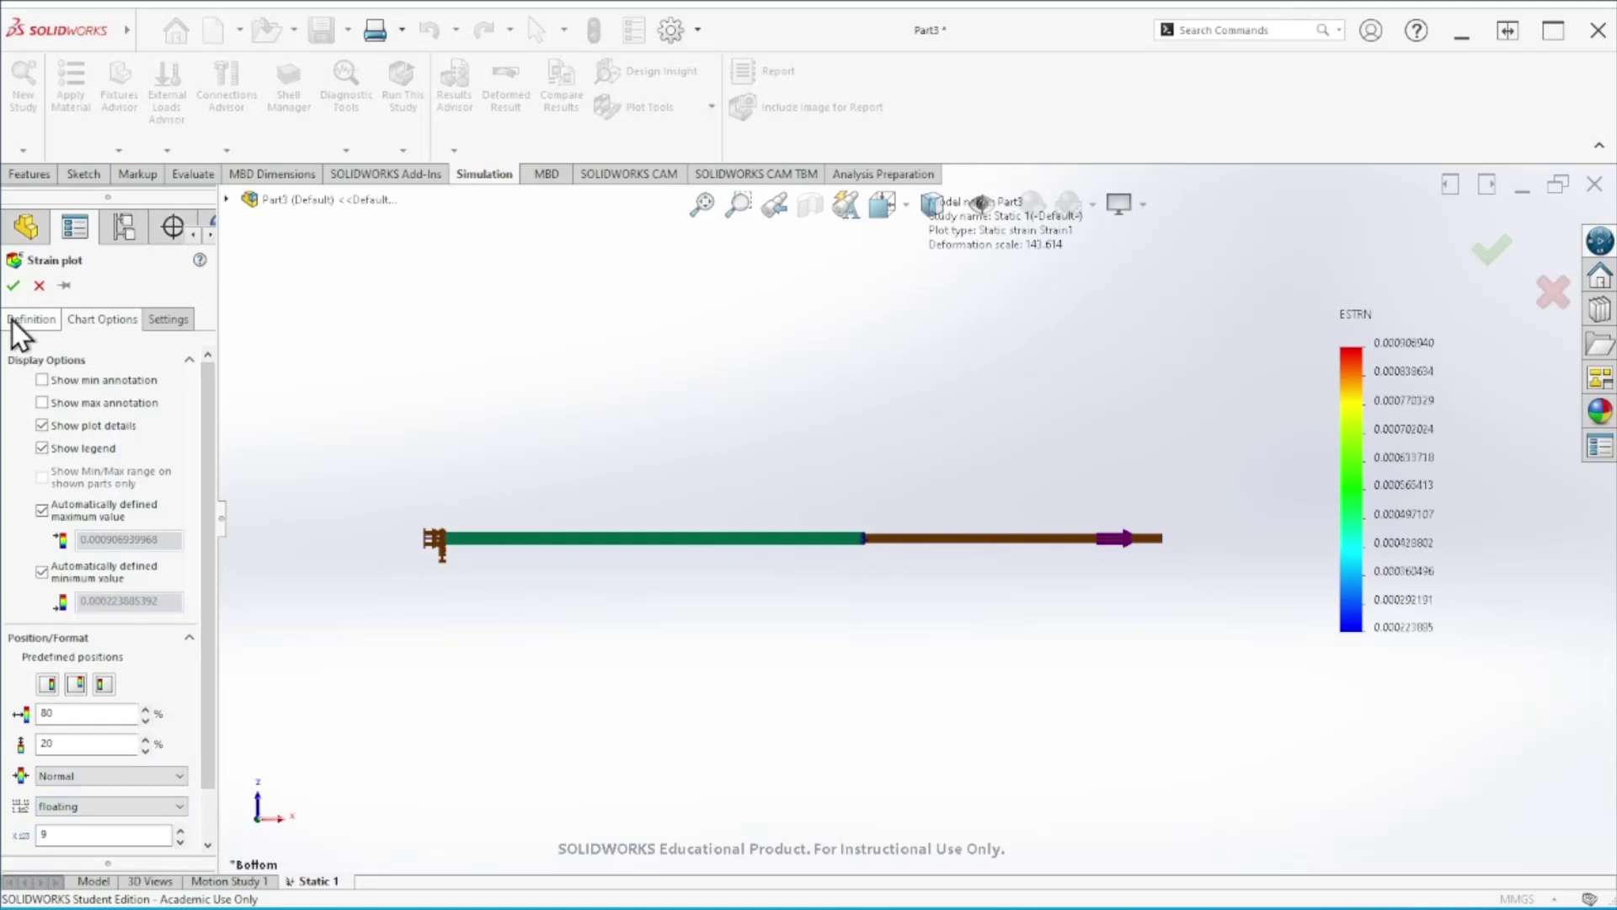
pyautogui.click(13, 286)
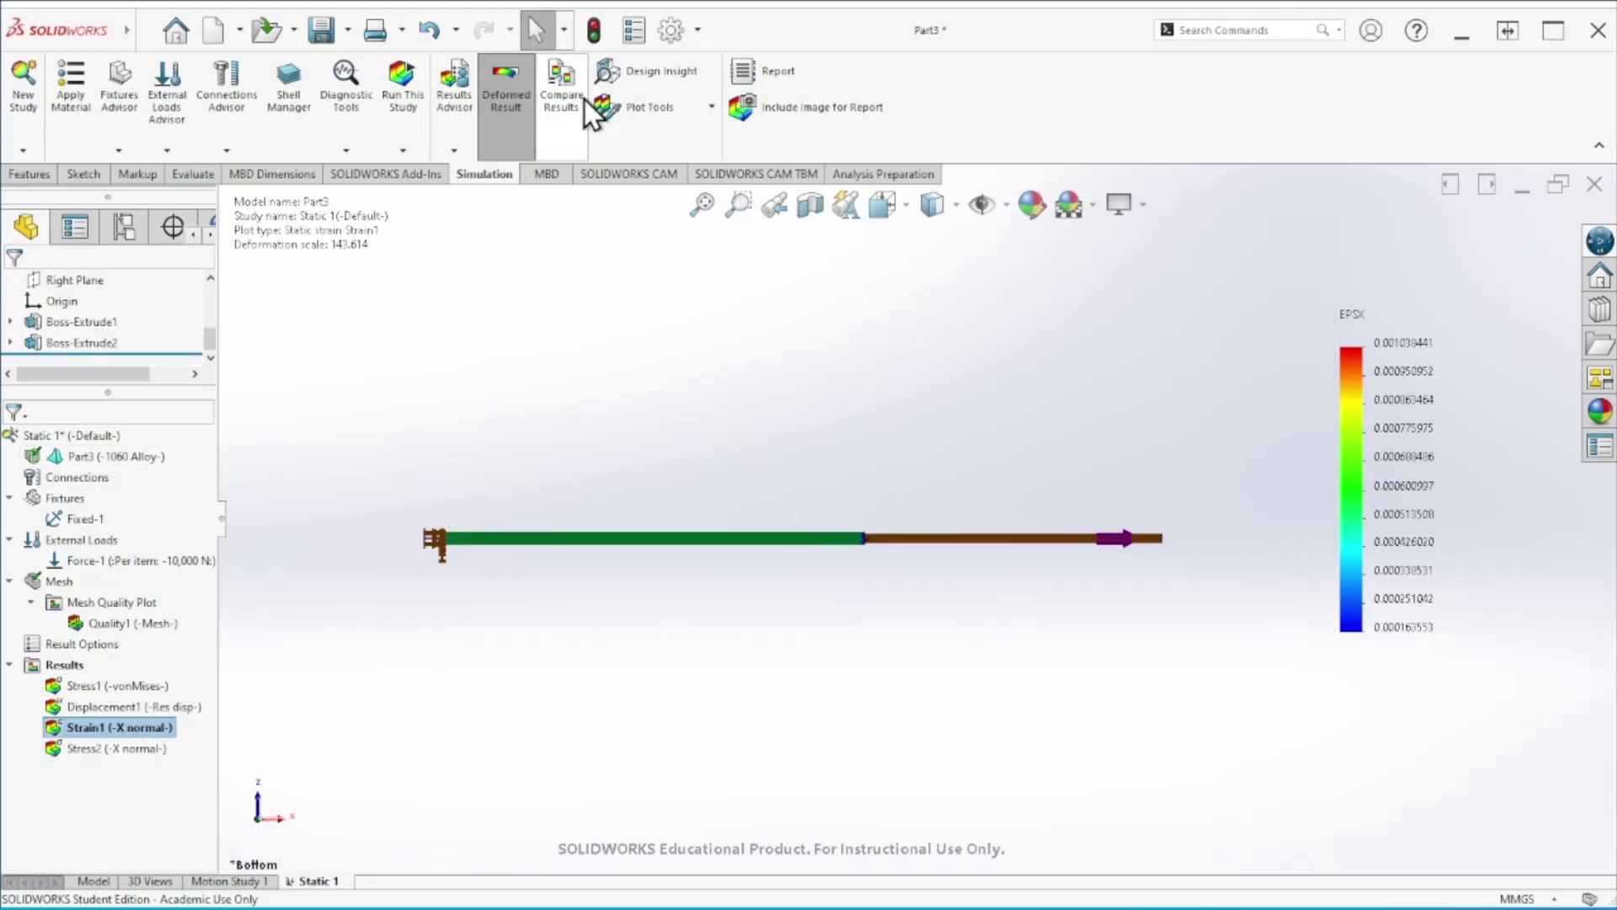
# Probe EPSX on the thick and brown sections (0.000530635, 0.000943352), placing the callouts below the bar
pyautogui.click(632, 103)
pyautogui.click(650, 192)
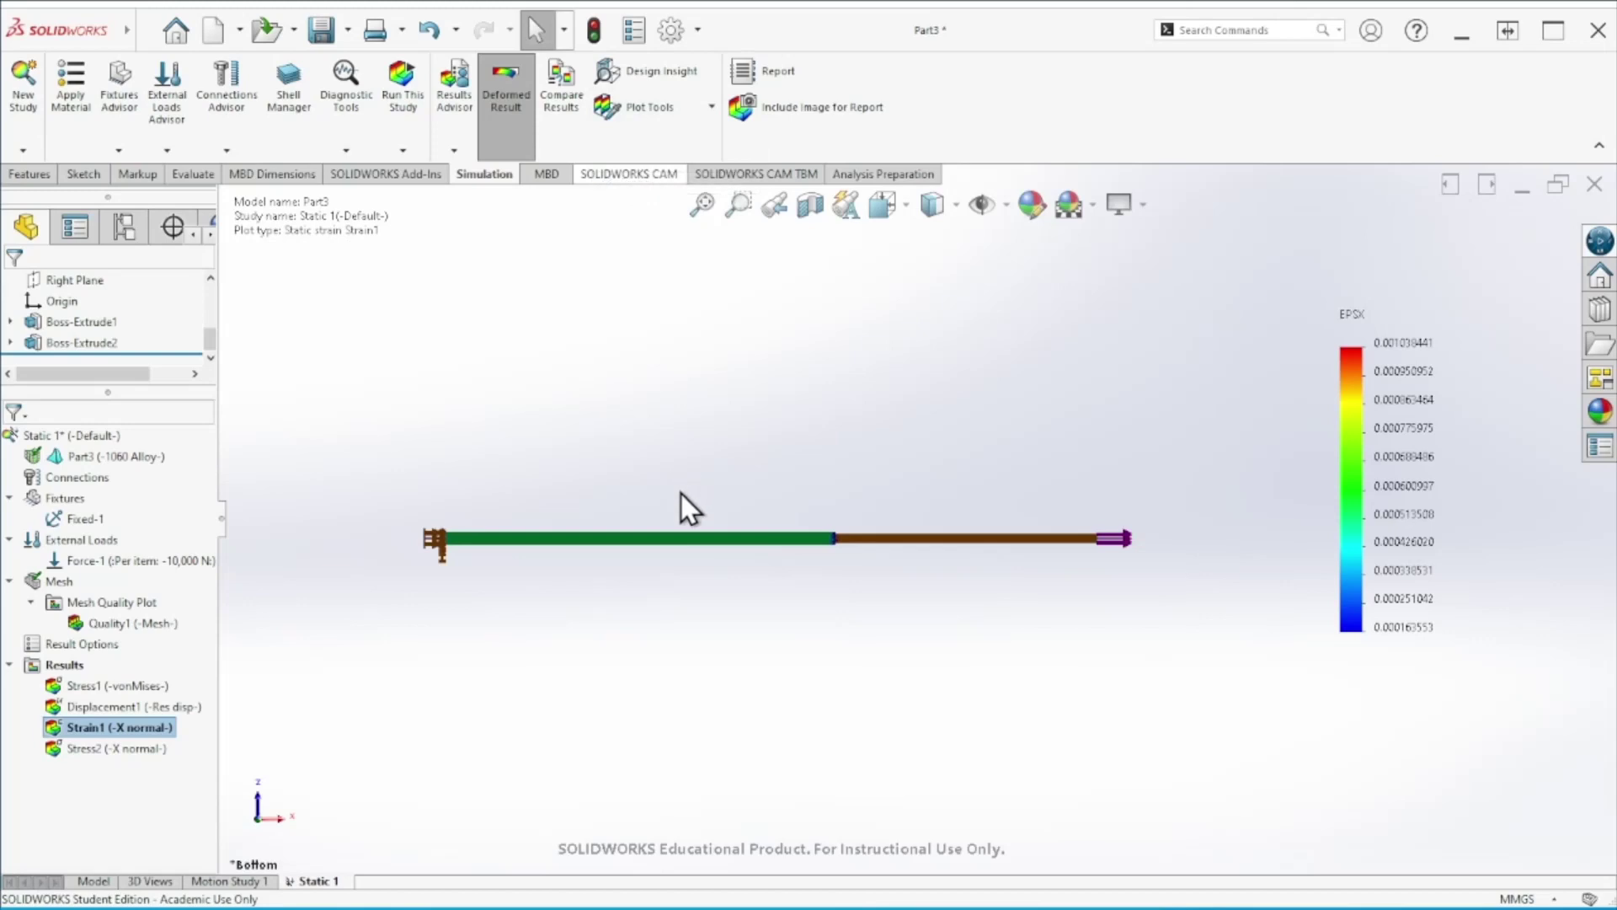
pyautogui.click(672, 534)
pyautogui.moveTo(801, 610); pyautogui.dragTo(838, 690)
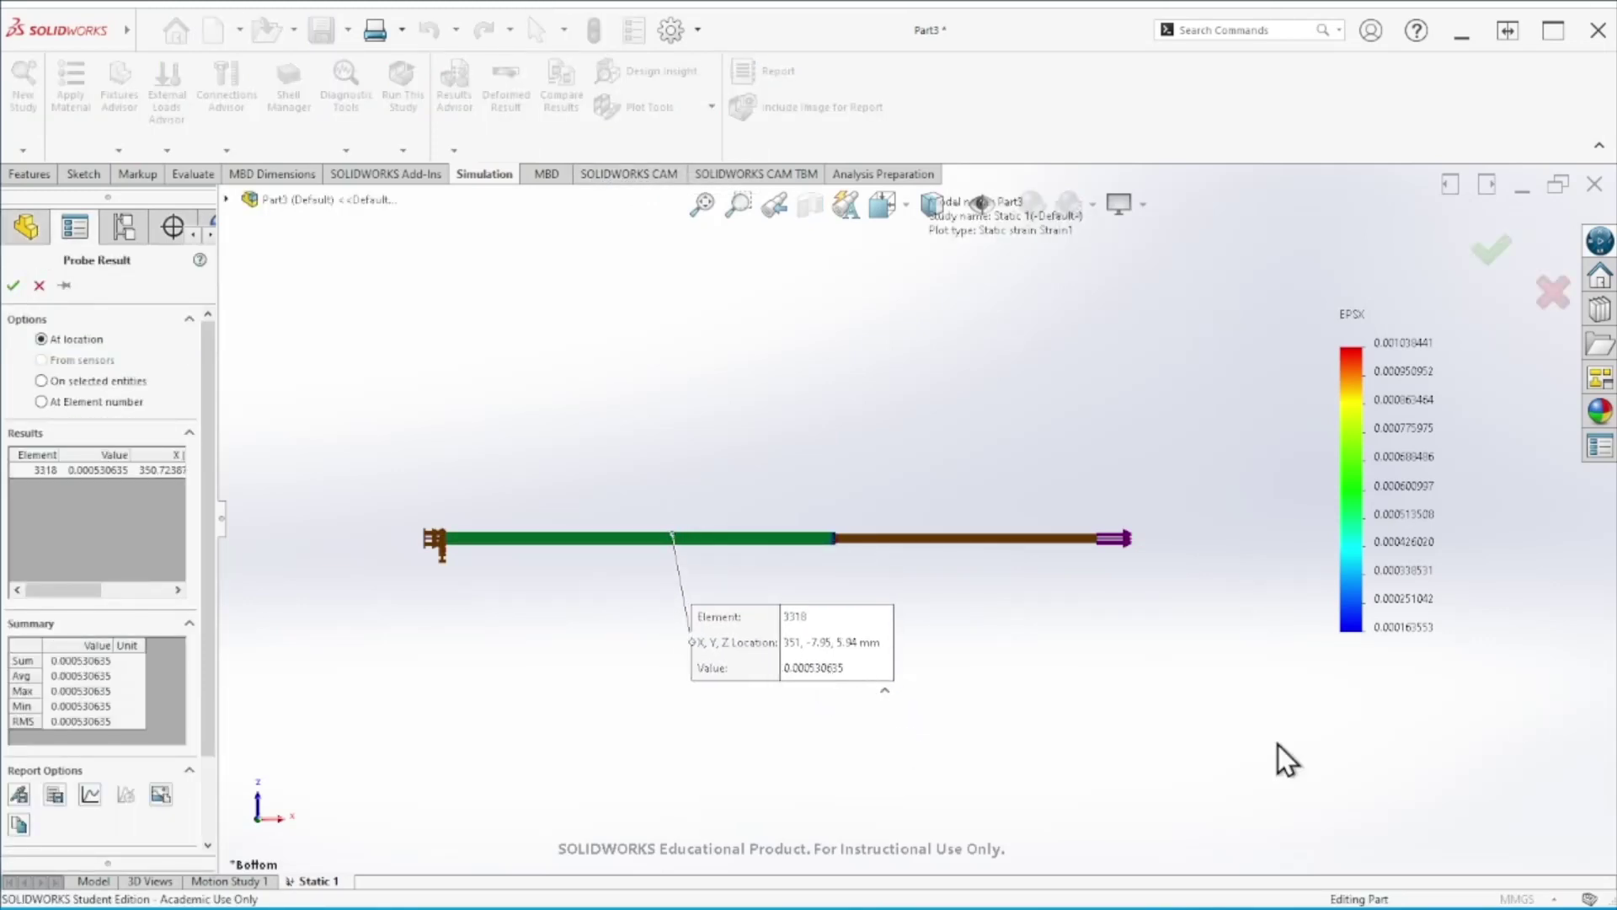
pyautogui.click(959, 537)
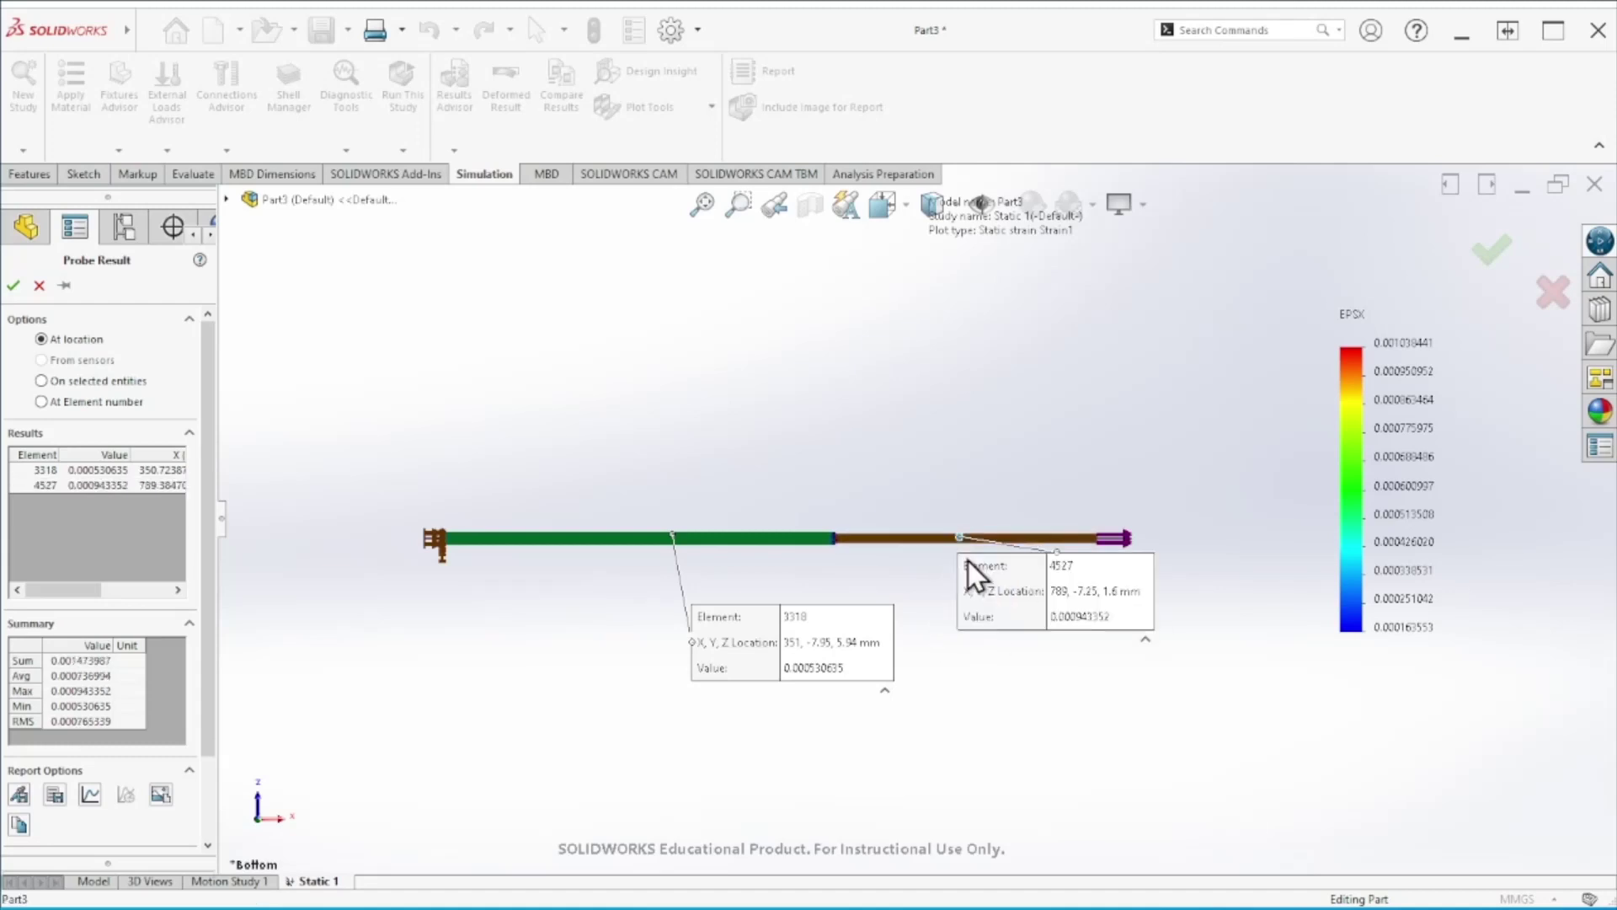
pyautogui.moveTo(1125, 623); pyautogui.dragTo(1161, 661)
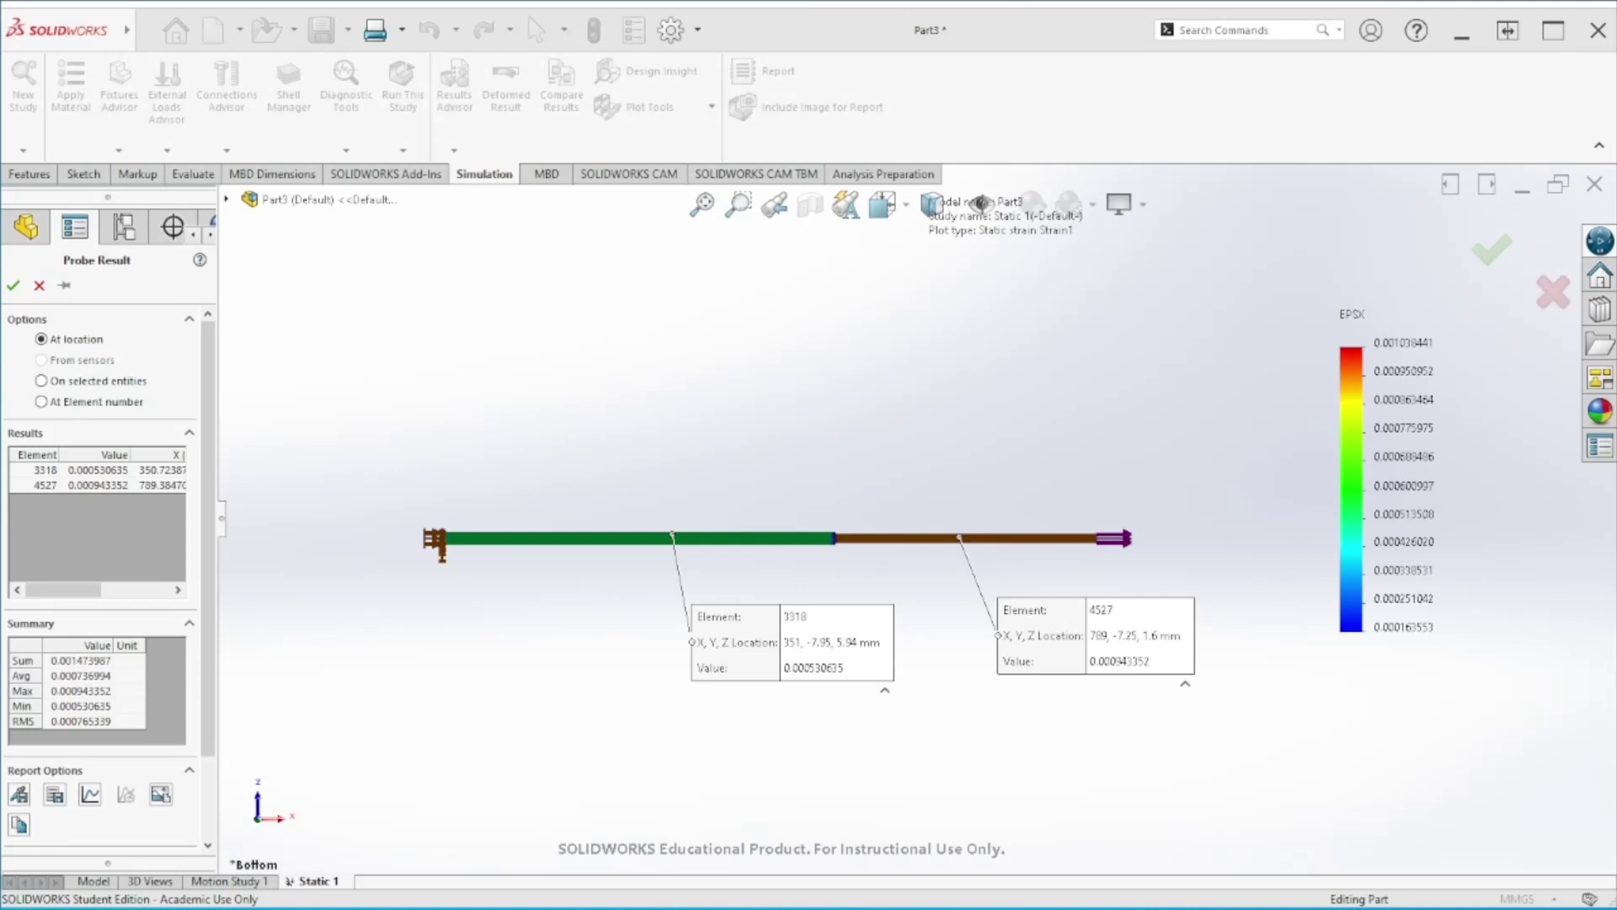
# Bring Solution.PNG forward and position it to show the hand result εAB = 0.0005305 mm/mm
pyautogui.hotkey('alt', 'Tab')
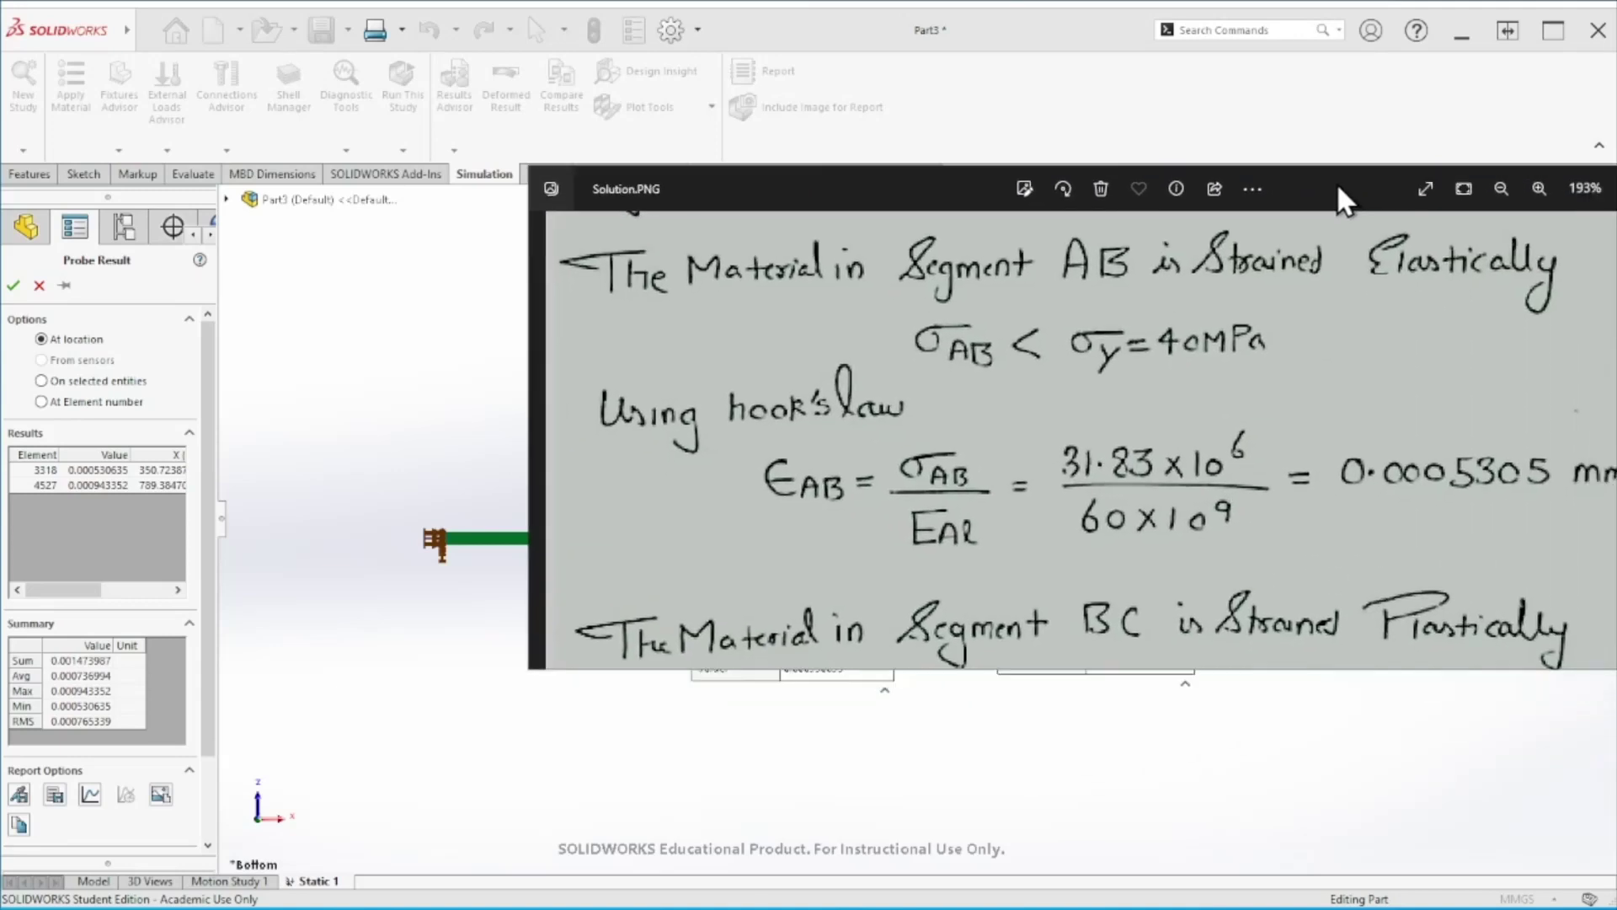
pyautogui.moveTo(1113, 28); pyautogui.dragTo(1089, 35)
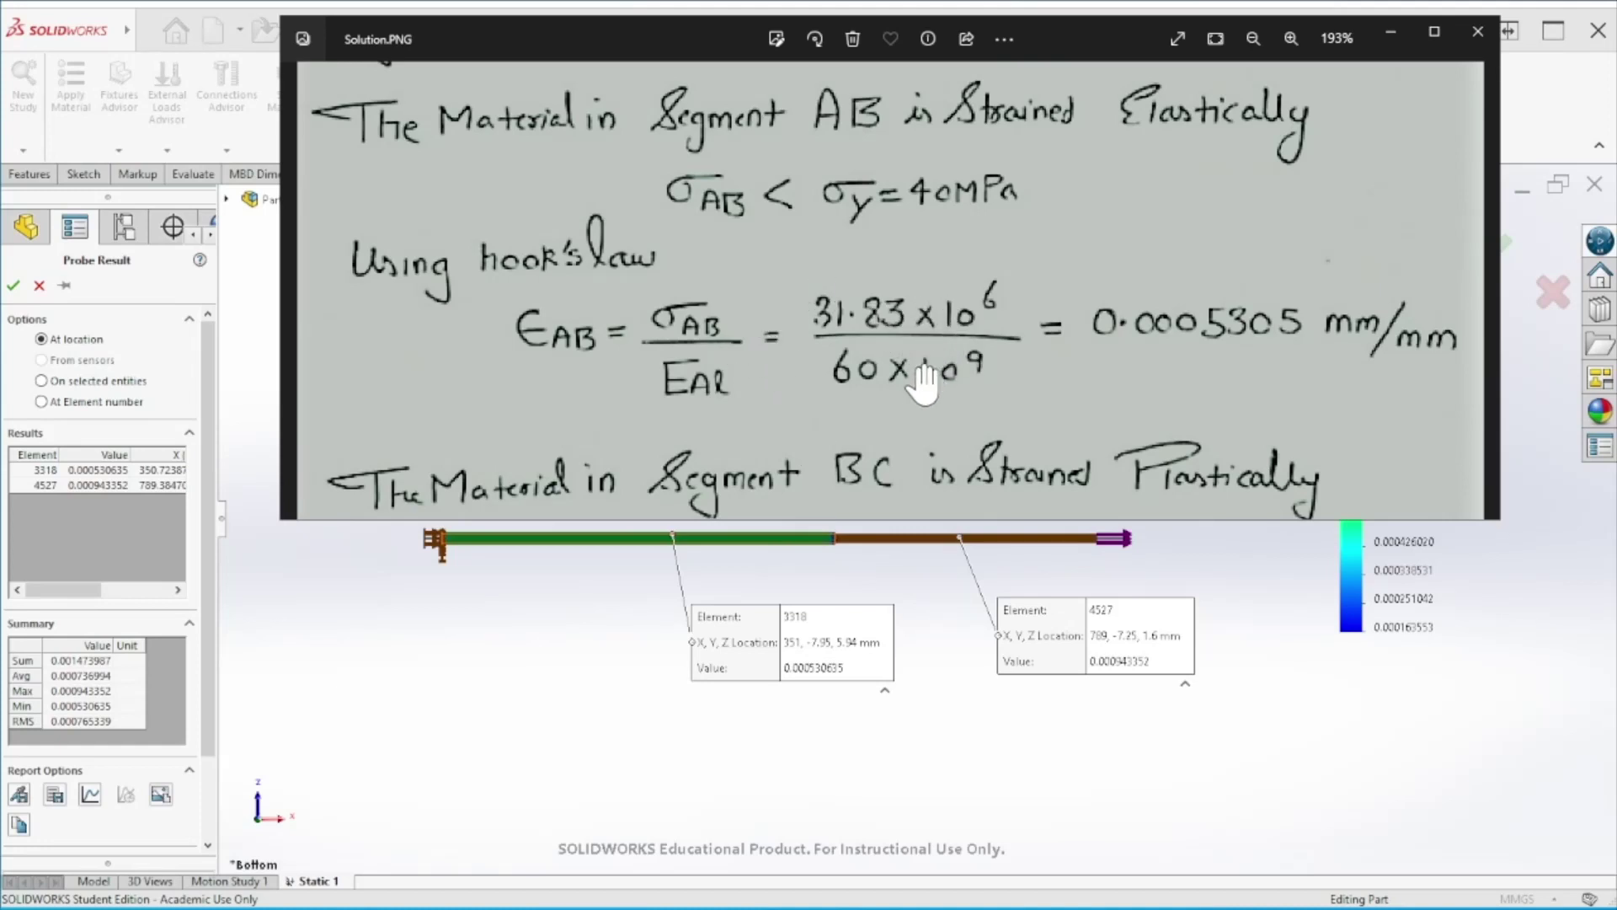
pyautogui.moveTo(1213, 337); pyautogui.dragTo(1216, 352)
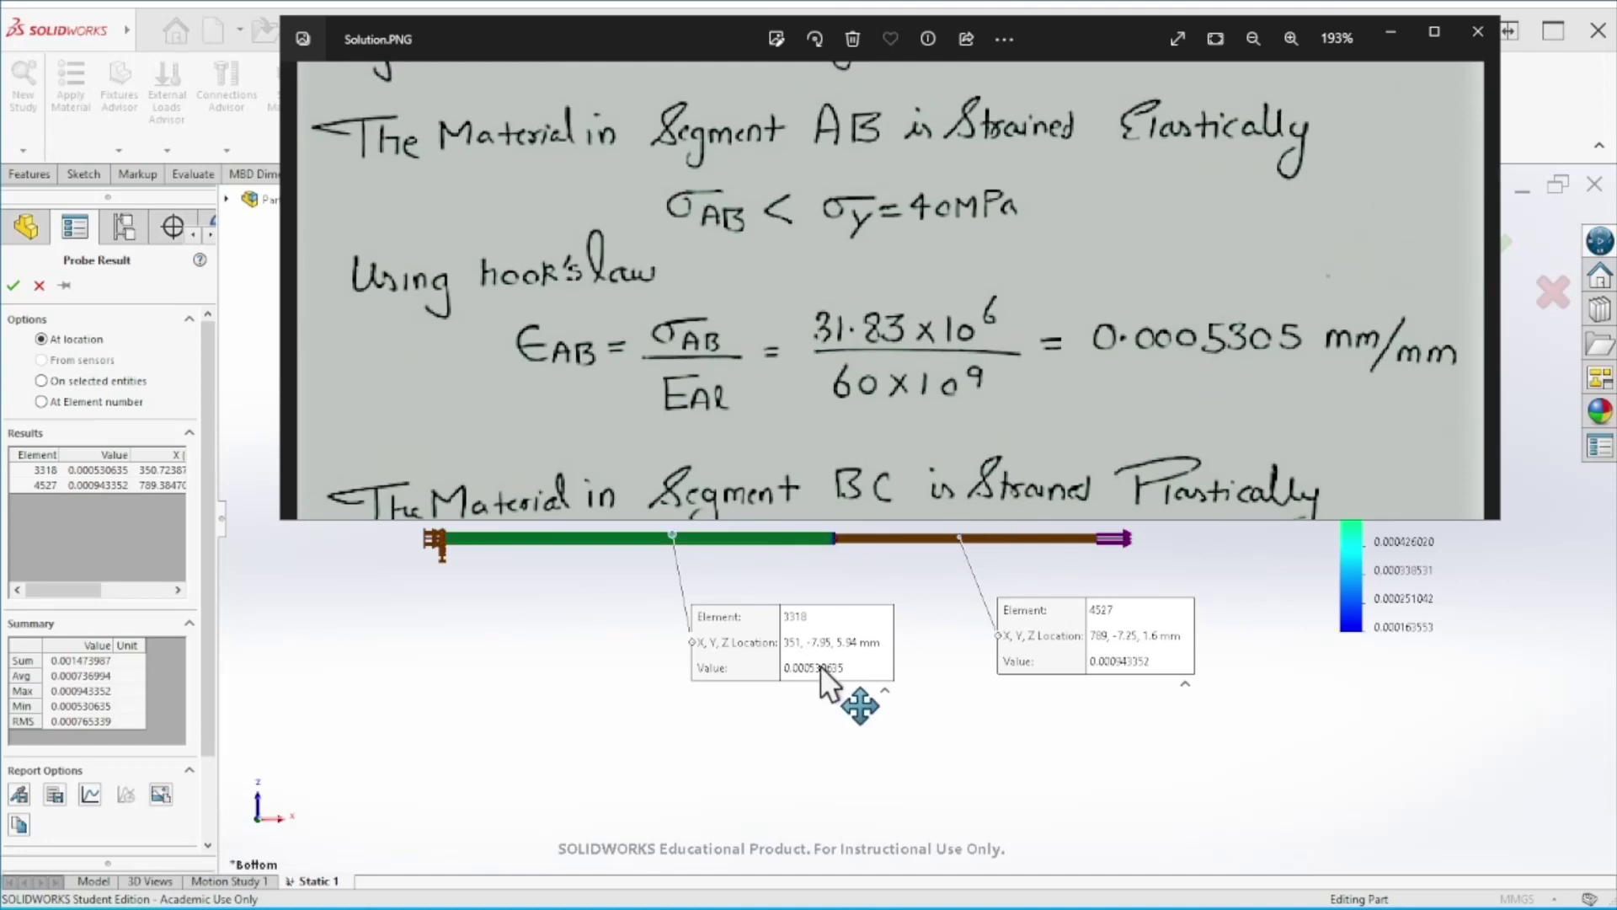
# Bring SOLIDWORKS back in front of the solution image to show both probe readings
pyautogui.click(1191, 773)
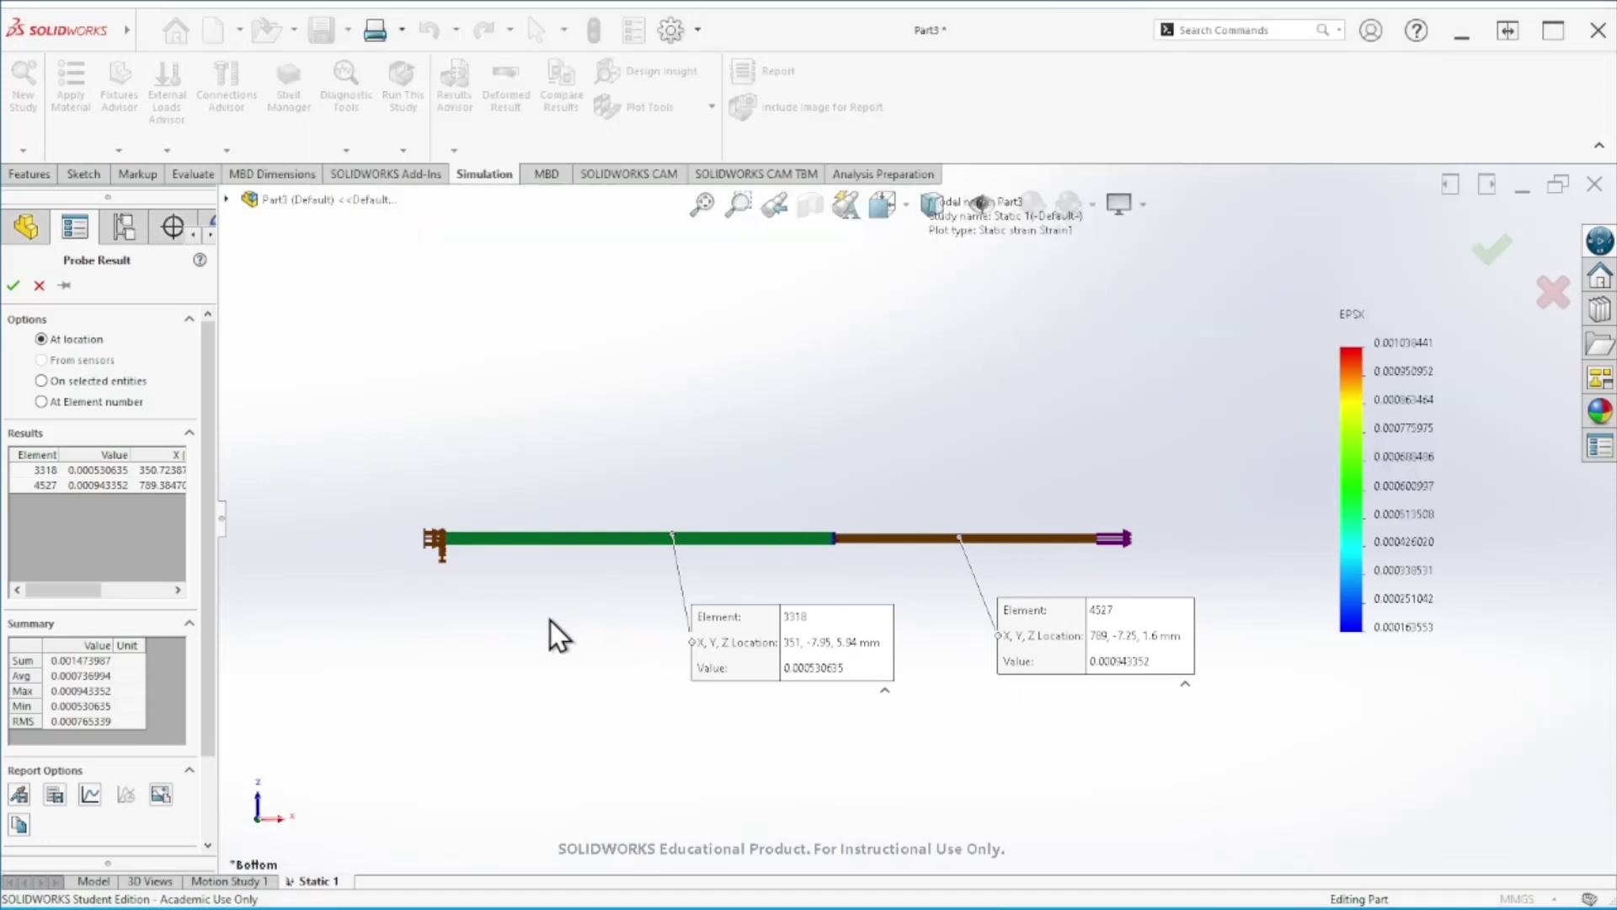